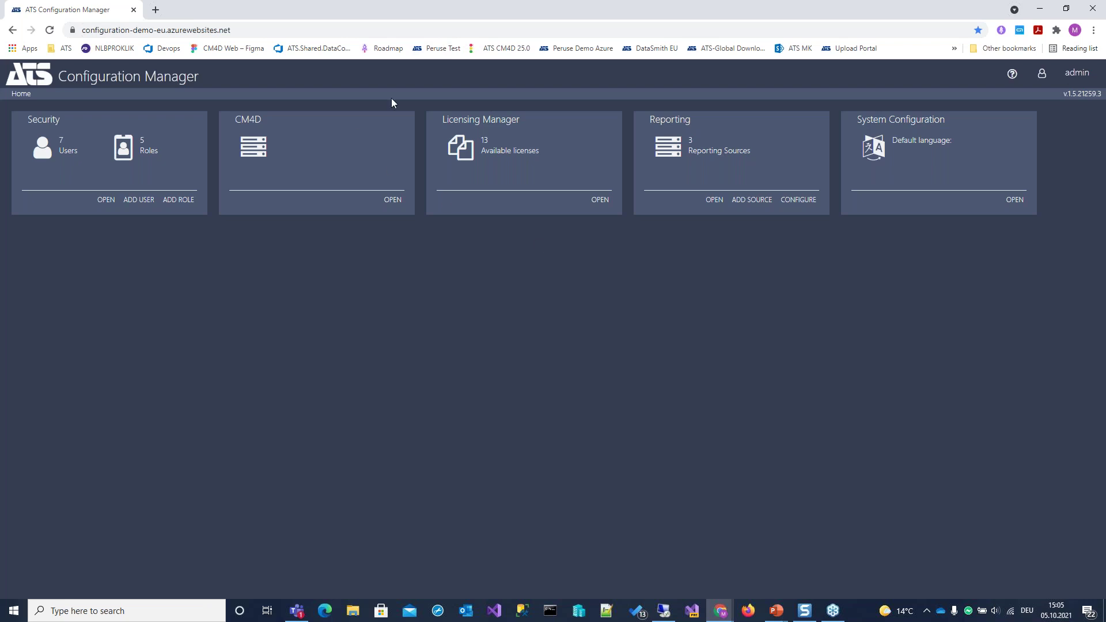
Step: Open the report menu organization of the Reporting module and review the reports in the existing menu folders, leaving all folders collapsed
left_click(714, 200)
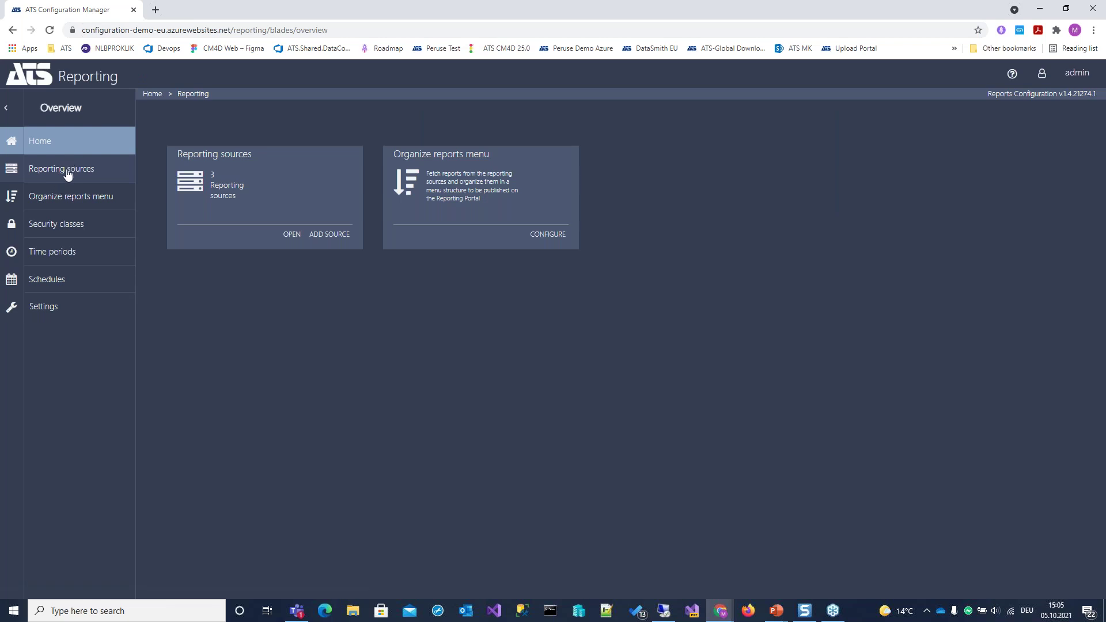
left_click(34, 196)
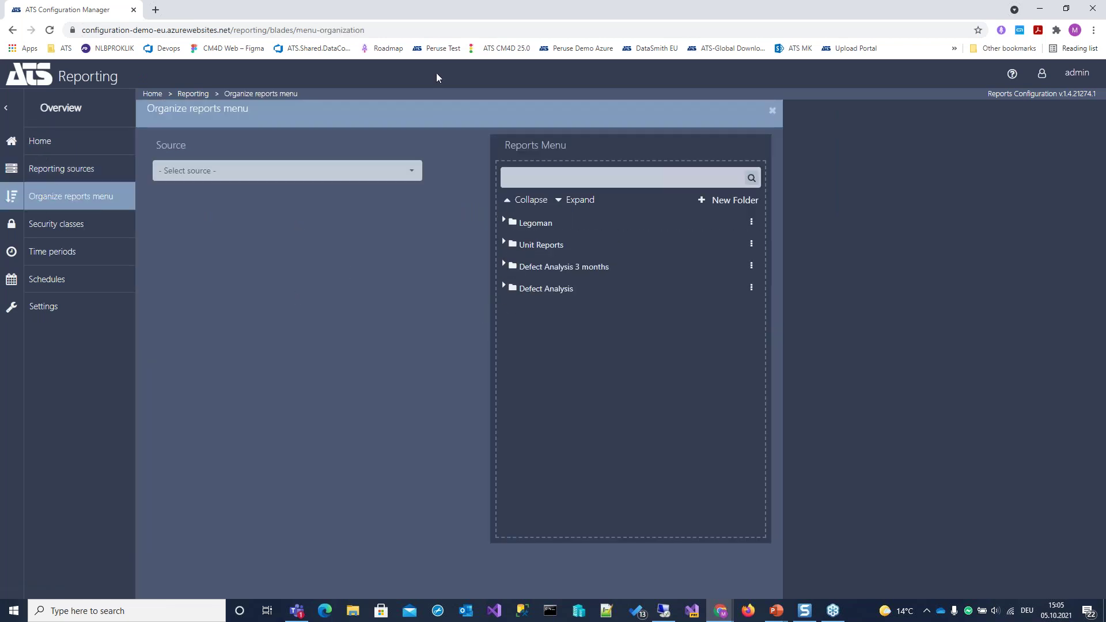
left_click(506, 227)
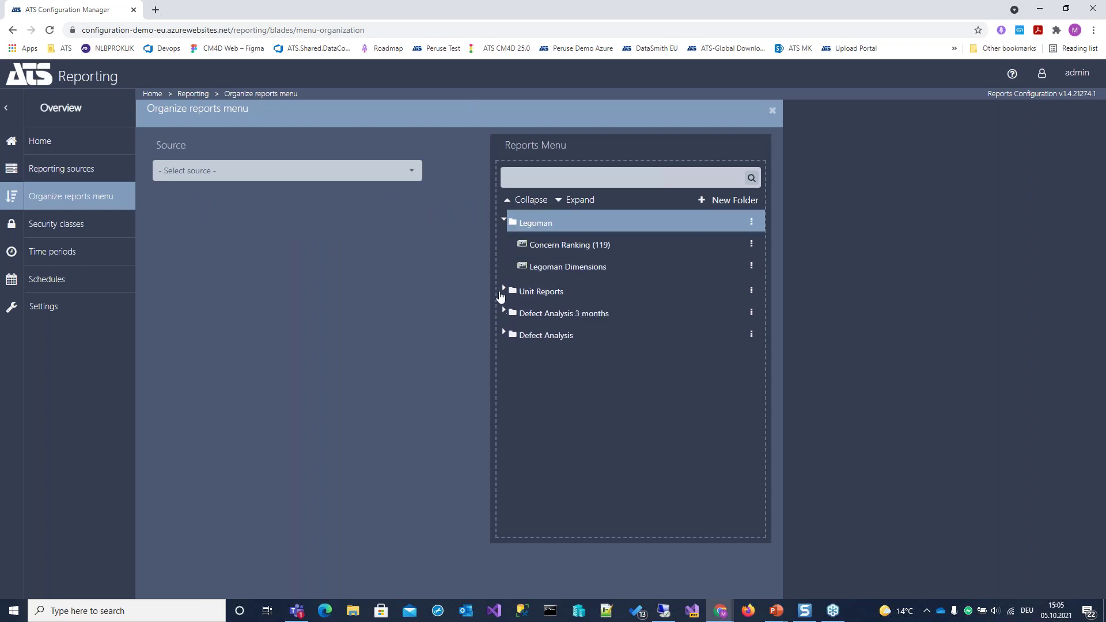
left_click(504, 292)
left_click(505, 375)
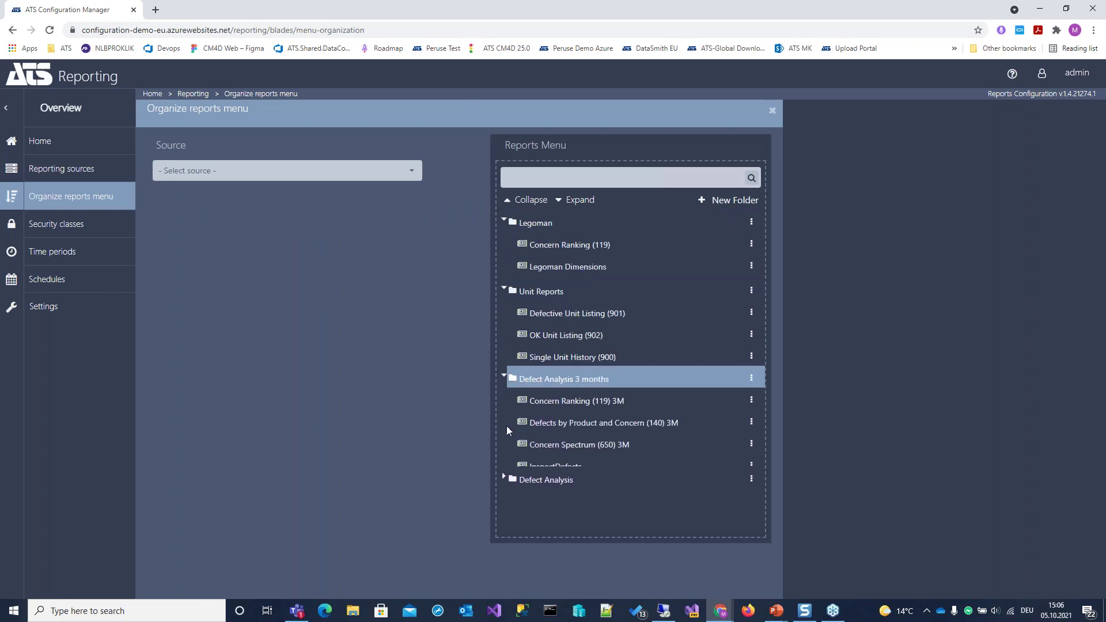
left_click(501, 490)
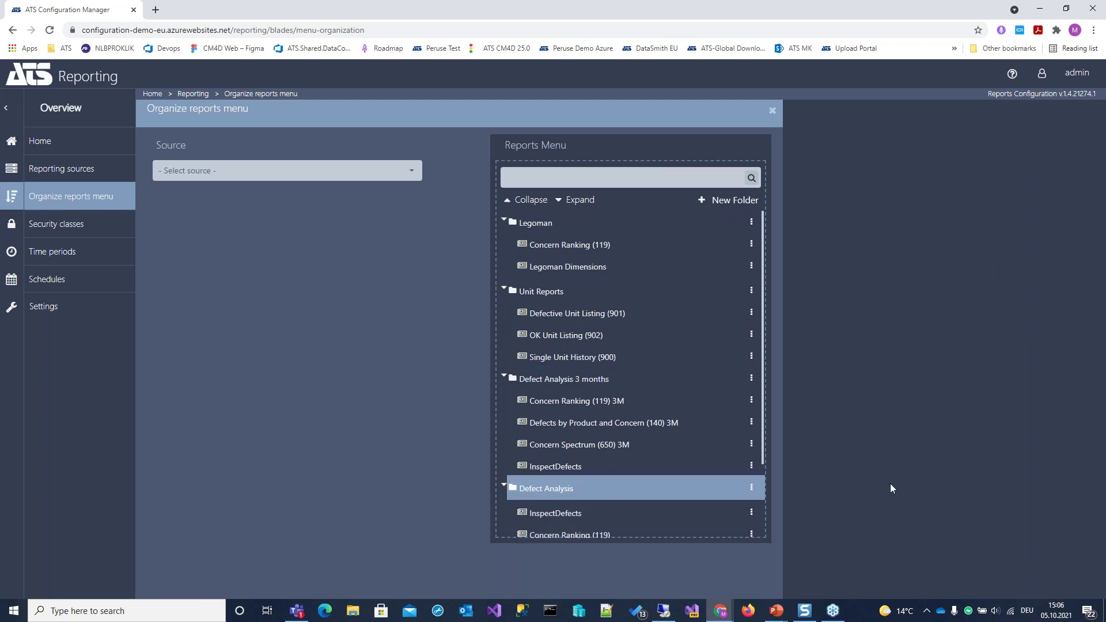
left_click(504, 222)
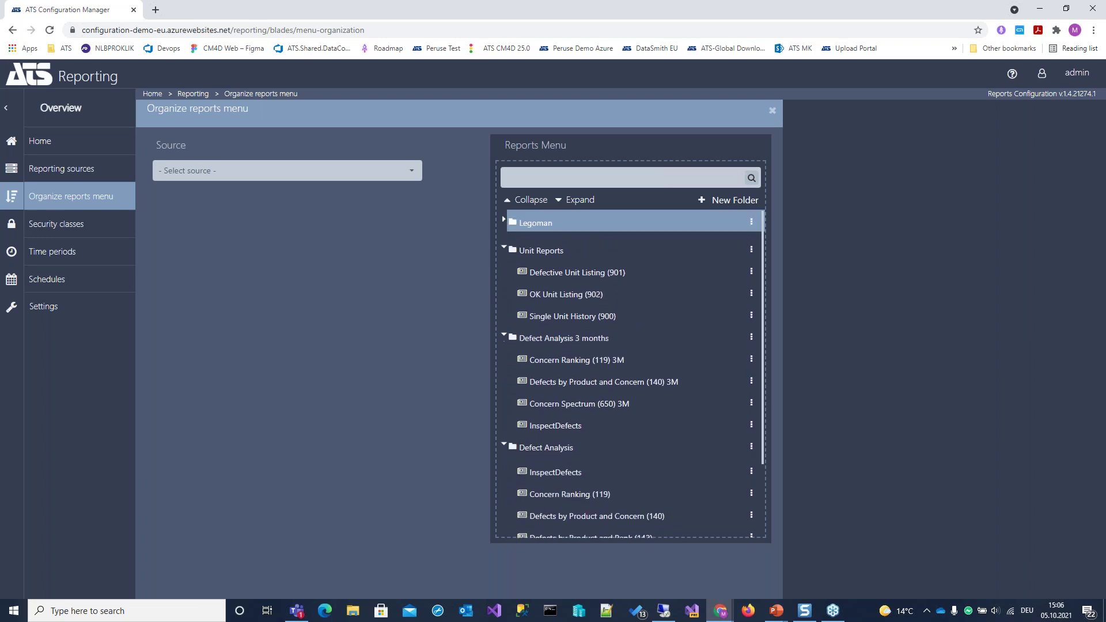
left_click(529, 200)
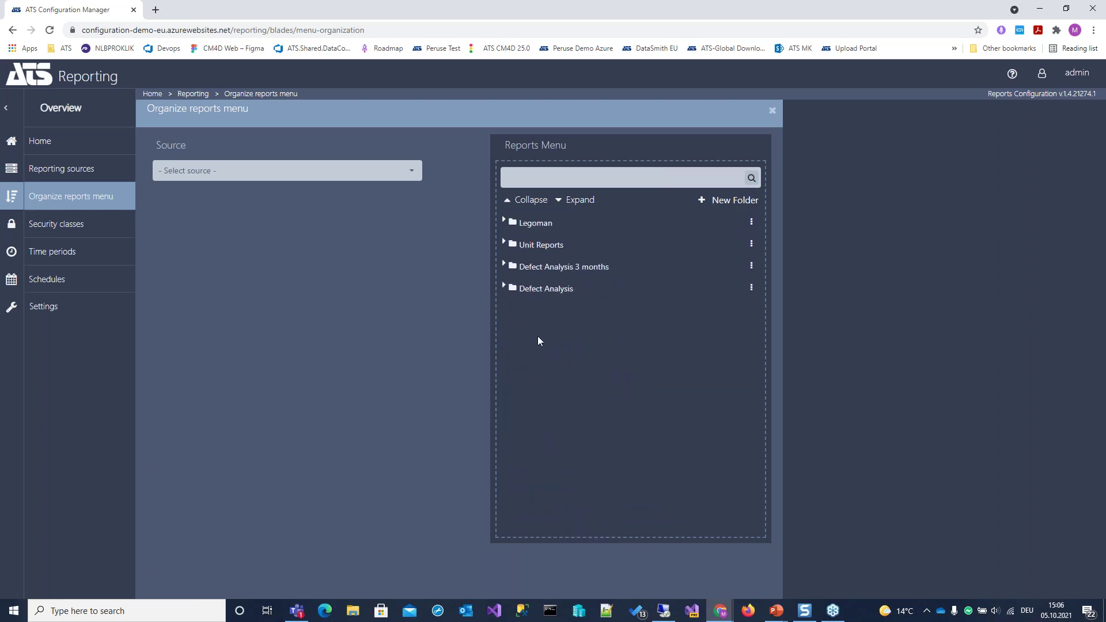
Step: Create a new folder named WebinarReports in the reports menu
left_click(721, 201)
type("DemoRep")
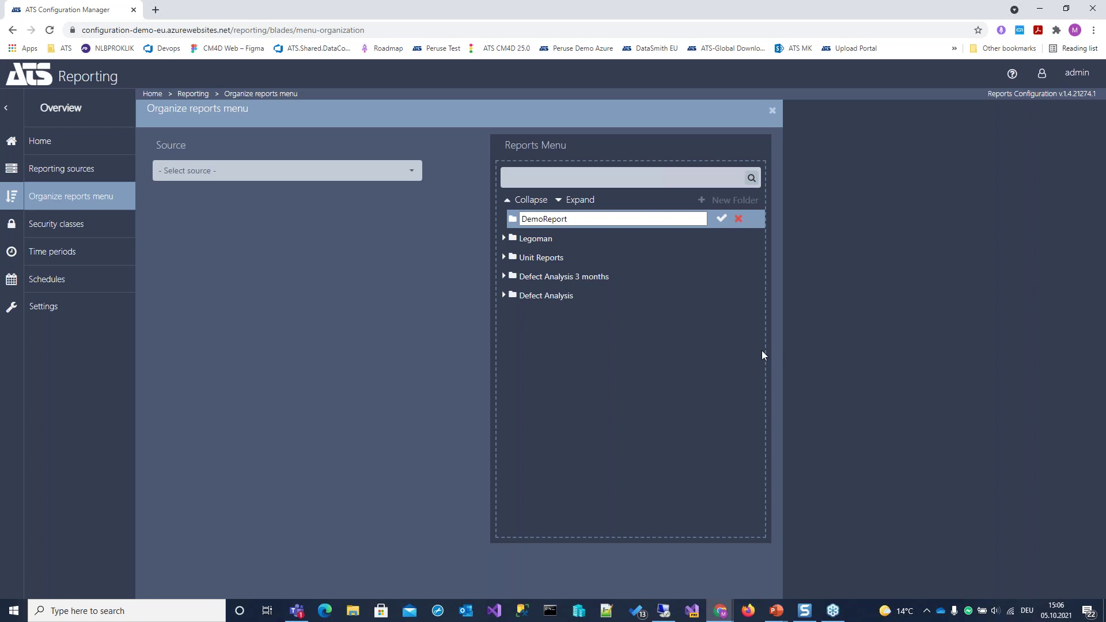
key("ctrl+a")
key("BackSpace")
type("WebinarReports")
key("Return")
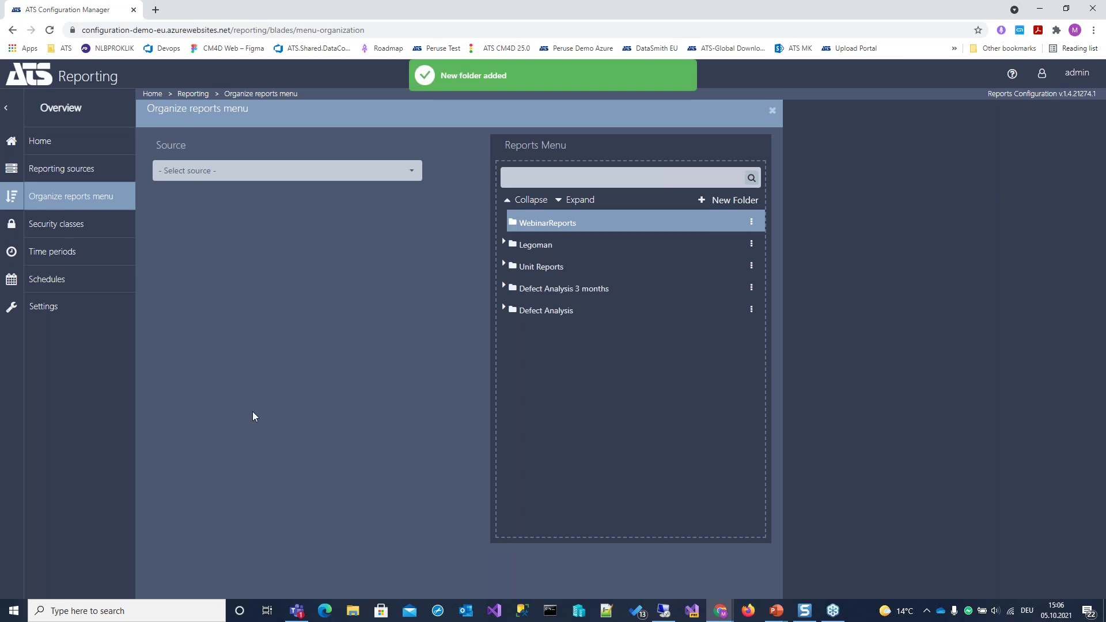
Step: Load the reports of the Inspect Reports source and browse its Inspect folder down to the Admin reports
left_click(411, 179)
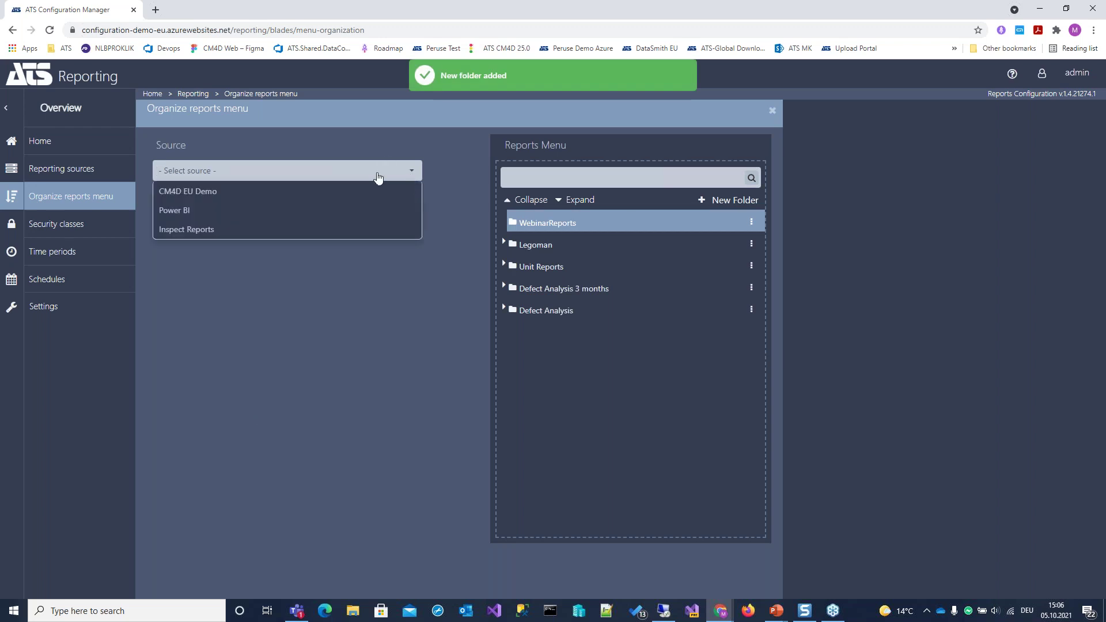
left_click(257, 233)
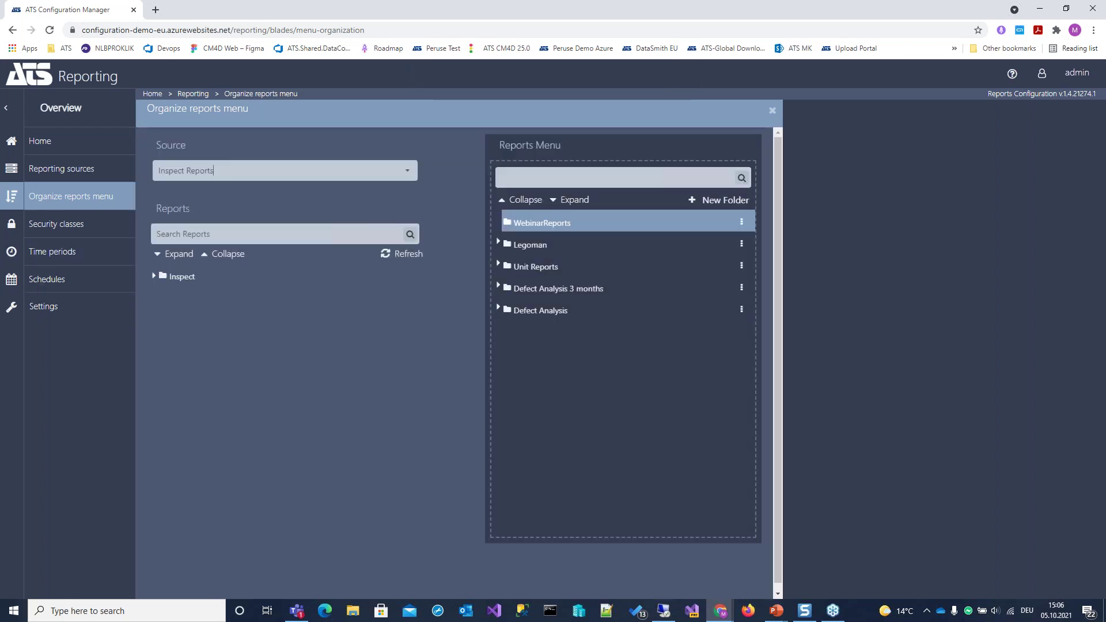
left_click(151, 277)
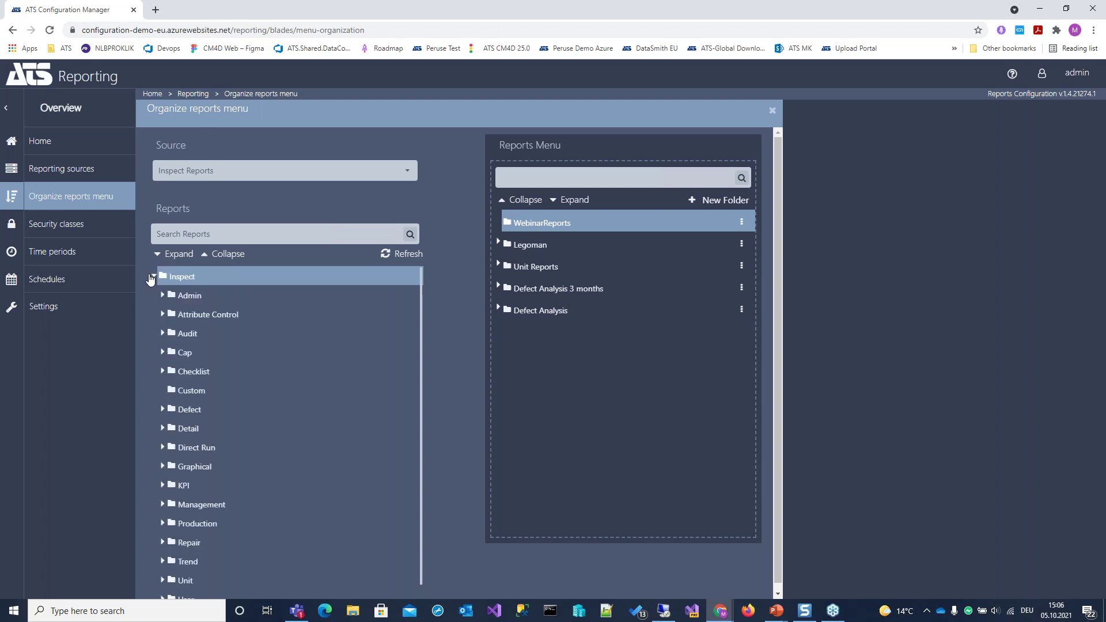
scroll(277, 484, "down", 1)
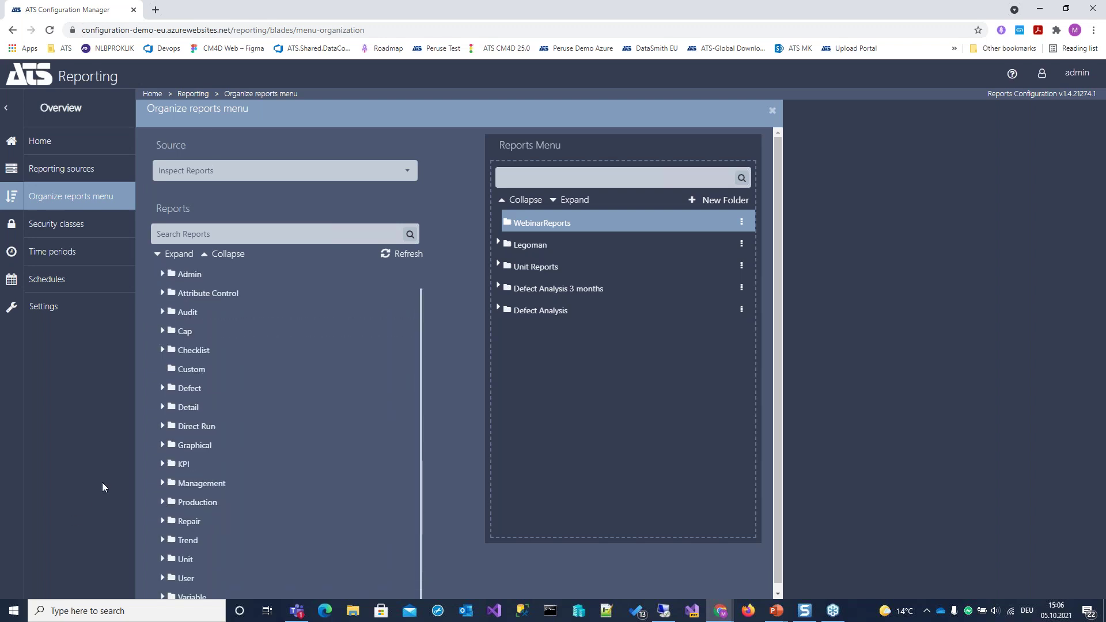
scroll(271, 490, "up", 1)
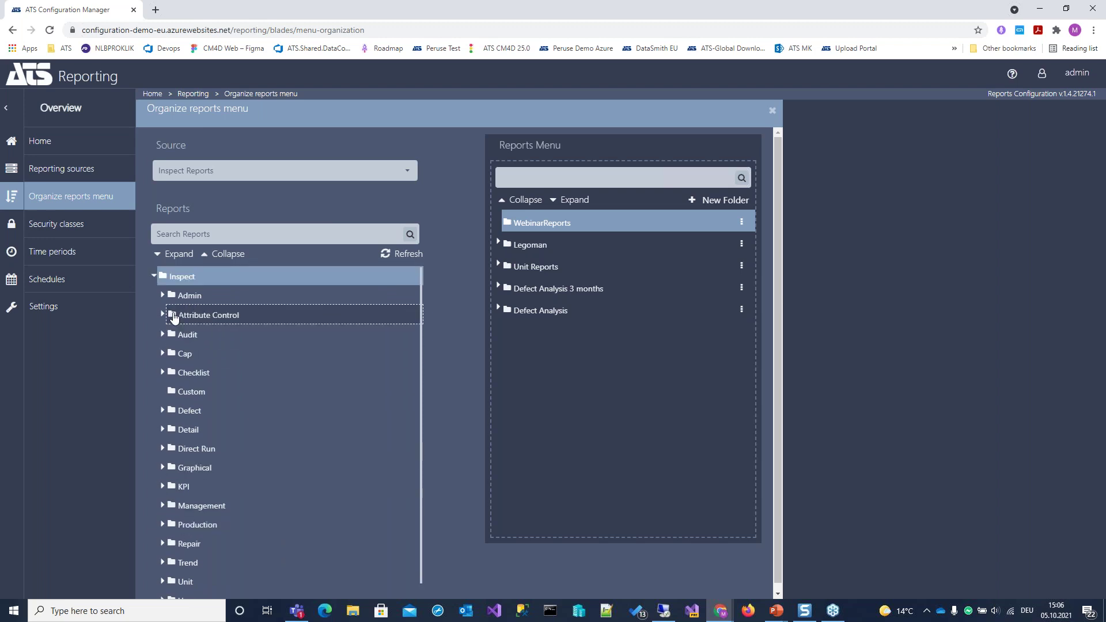
left_click(162, 295)
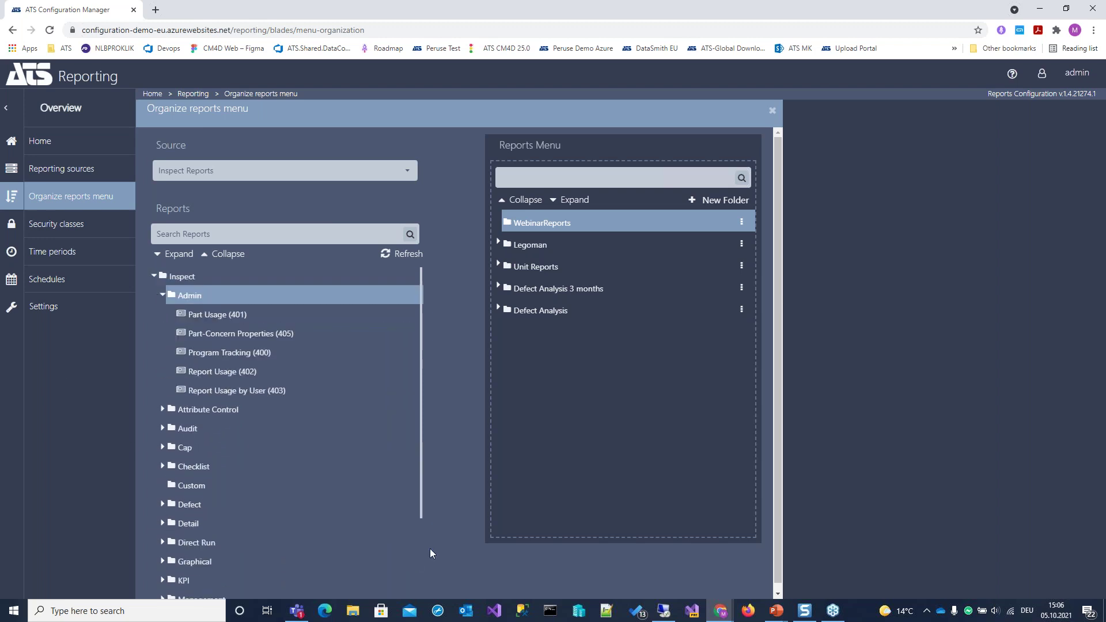
Step: Try to add the Report Usage (402) report to the WebinarReports folder
left_click(224, 360)
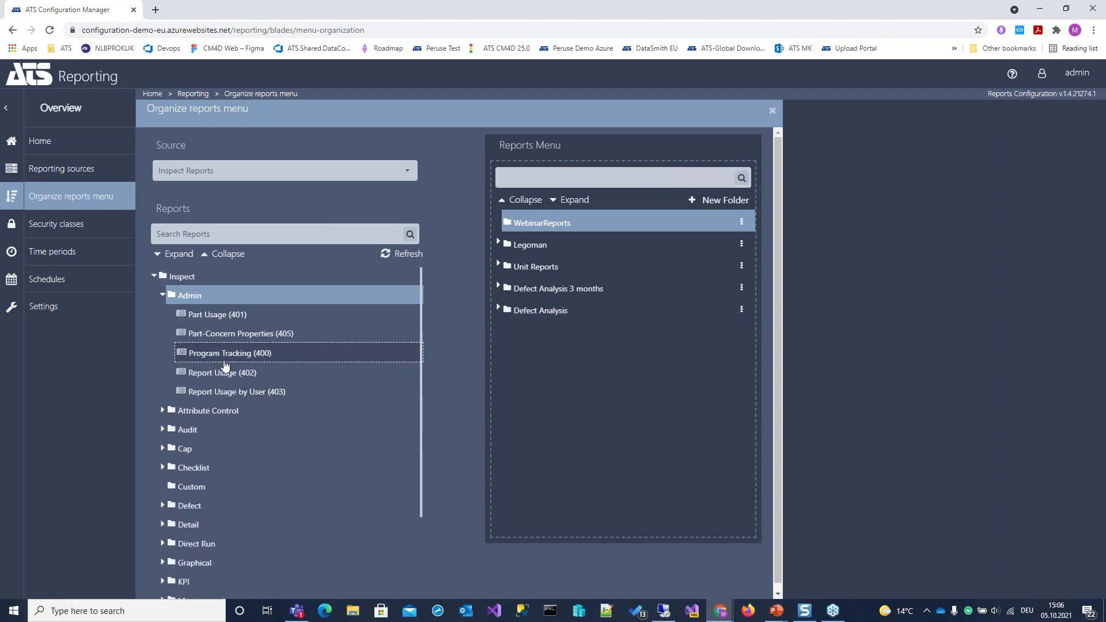
left_click(219, 376)
left_click_drag(218, 378, 111, 14)
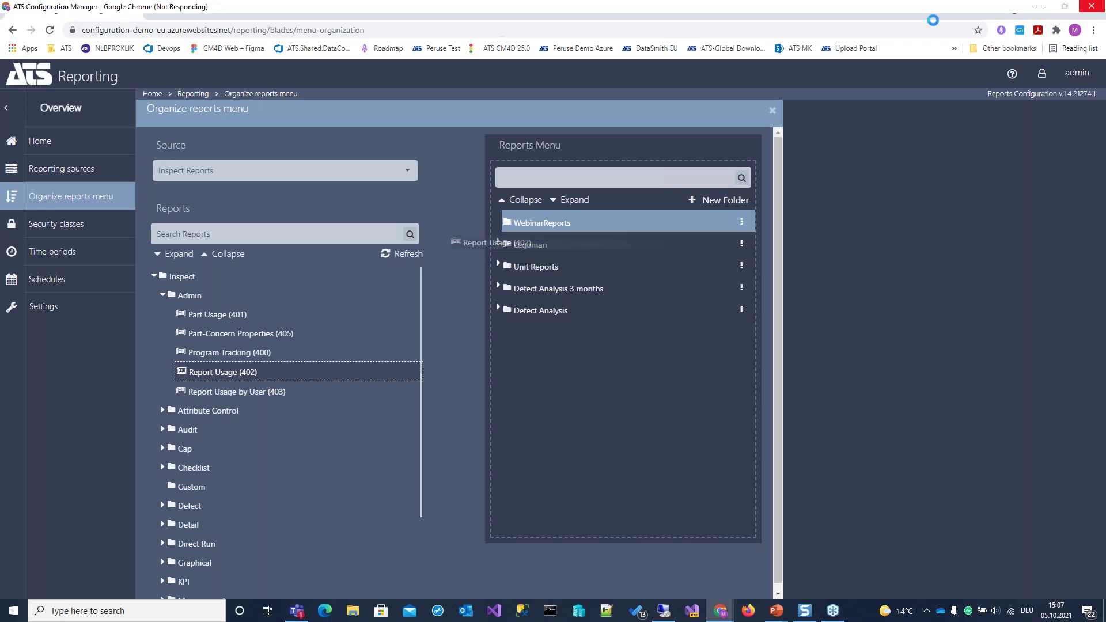
Step: Restart the frozen browser, reopen the configuration-demo-eu site and return to Reporting's report menu organization
left_click(790, 588)
left_click(510, 314)
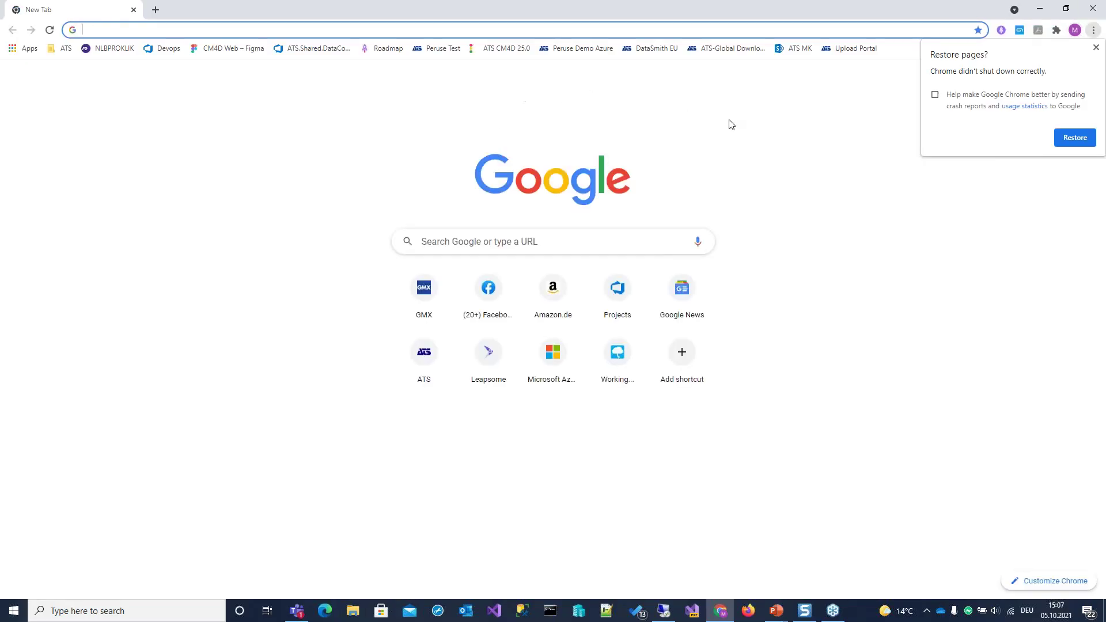
left_click(1097, 48)
left_click(954, 50)
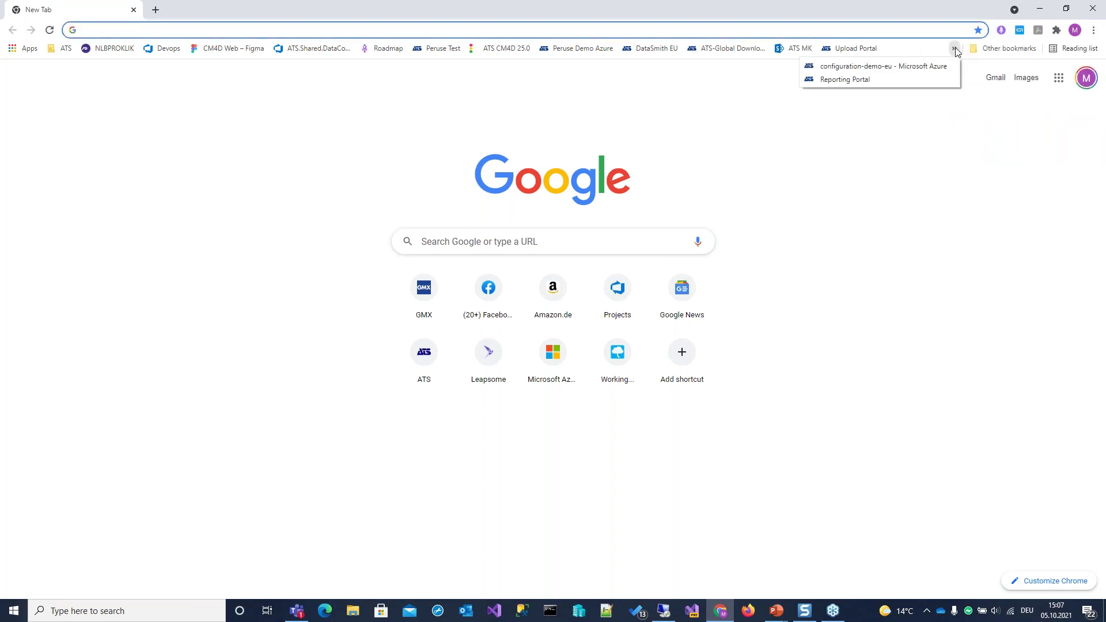
left_click(835, 66)
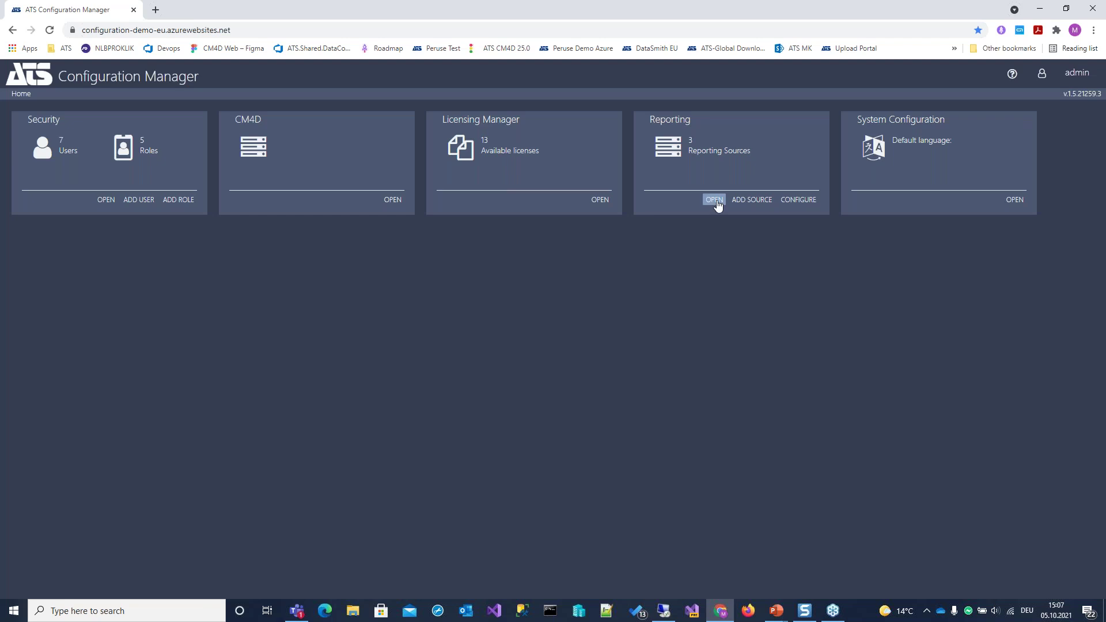
left_click(714, 200)
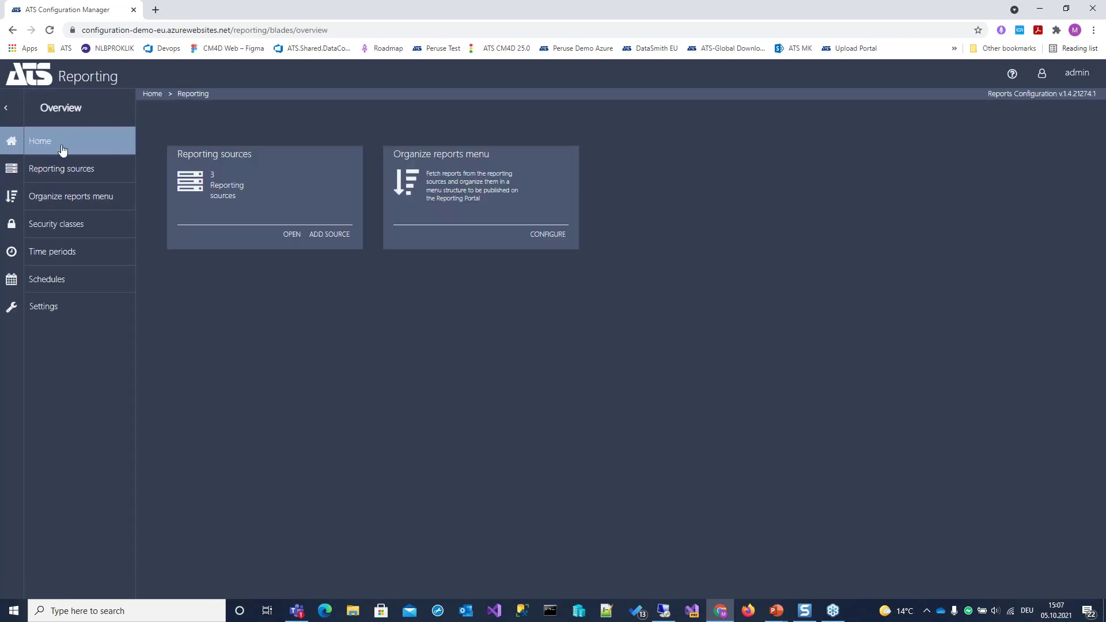
left_click(47, 208)
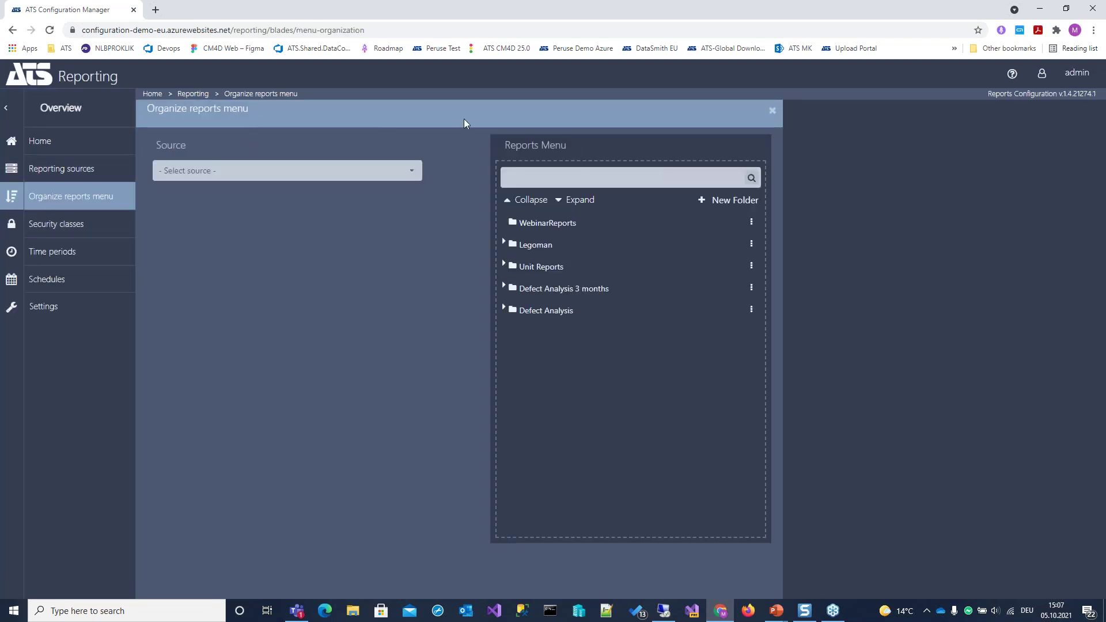
Step: Select Inspect Reports as the source and expand its Inspect and Admin folders
left_click(409, 171)
left_click(258, 231)
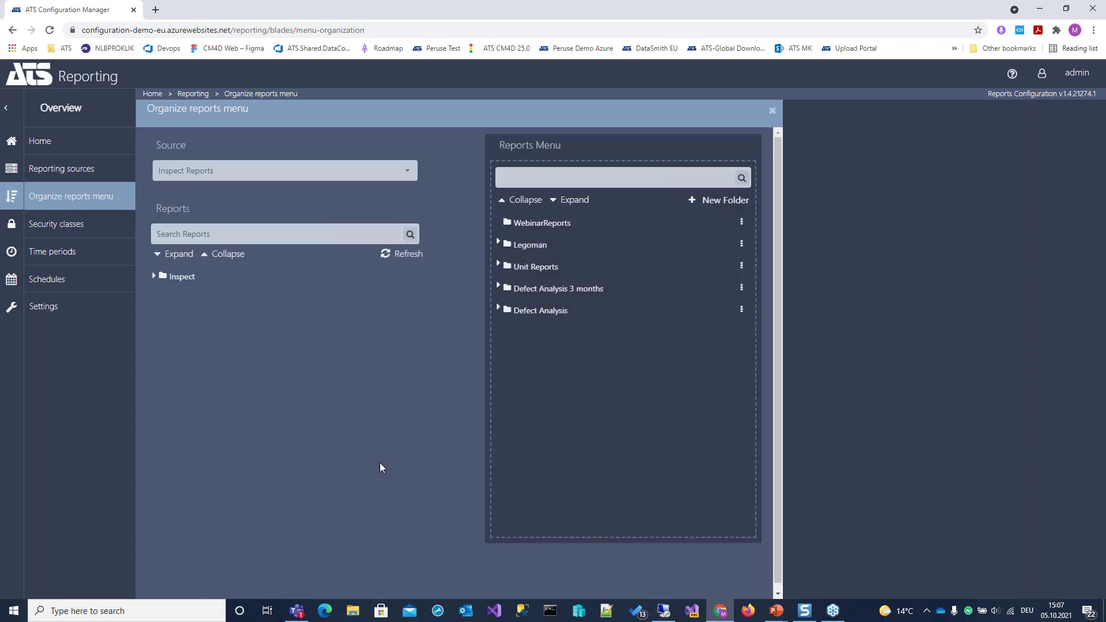
left_click(154, 277)
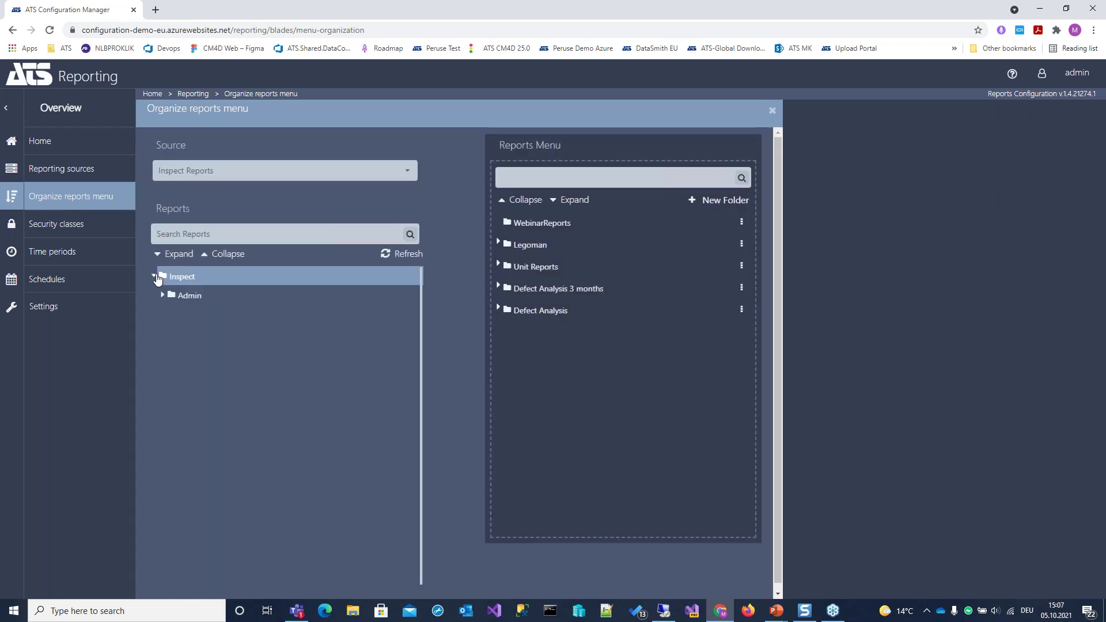
left_click(163, 296)
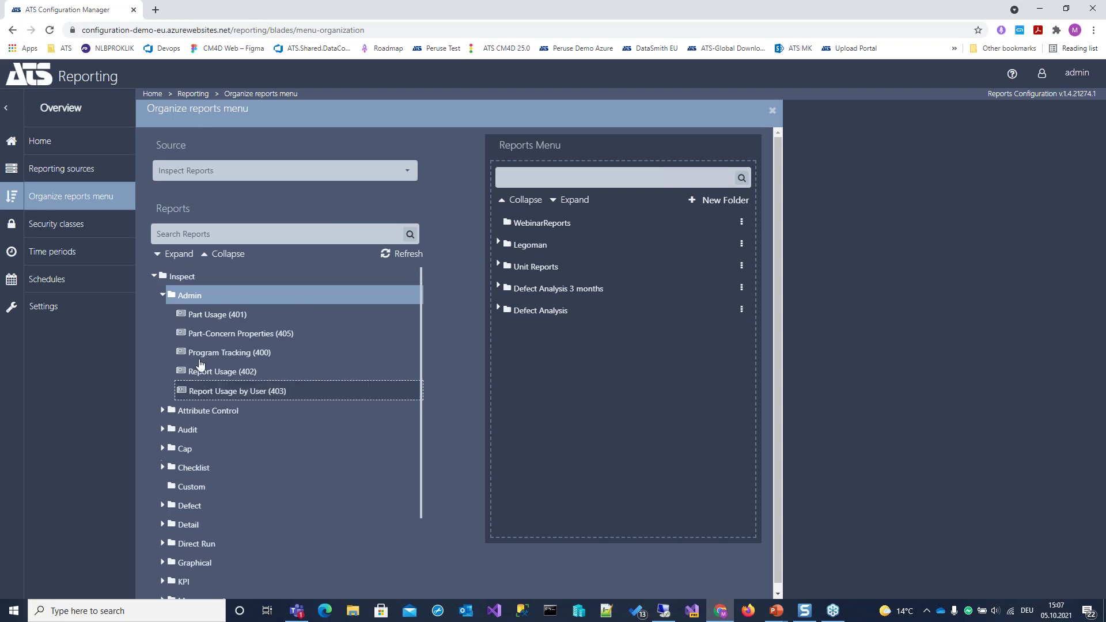
Step: Add the Report Usage (402) and Report Usage by User (403) reports to the WebinarReports folder
left_click_drag(230, 372, 507, 224)
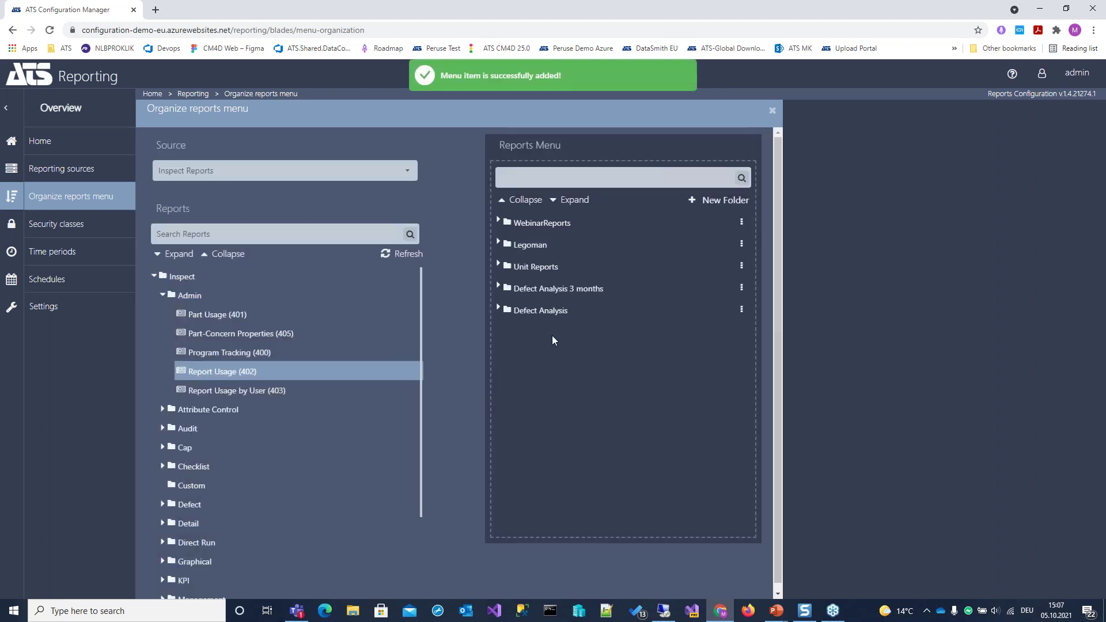
left_click(499, 220)
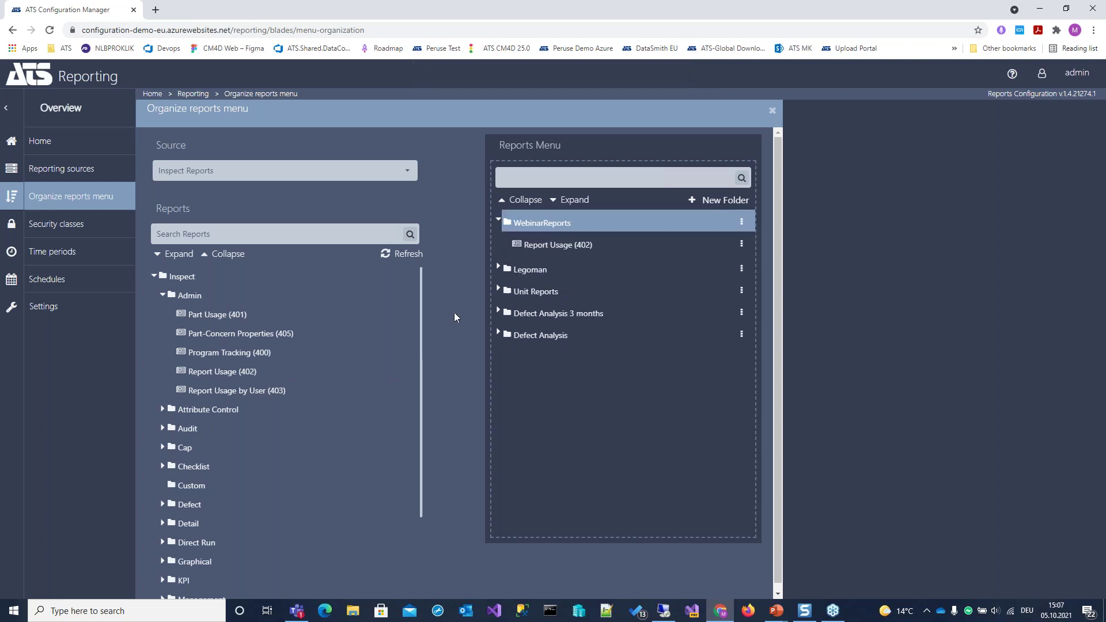
left_click_drag(238, 397, 548, 226)
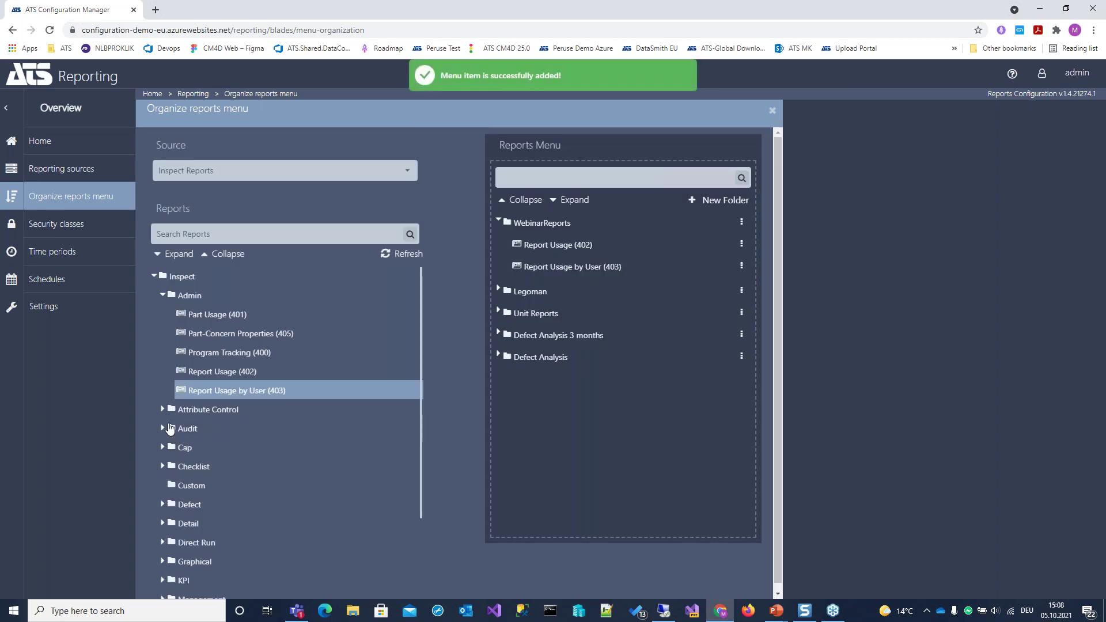
Step: Open the configuration of Report Usage (402) in WebinarReports and view its parameters
left_click(742, 245)
left_click(767, 254)
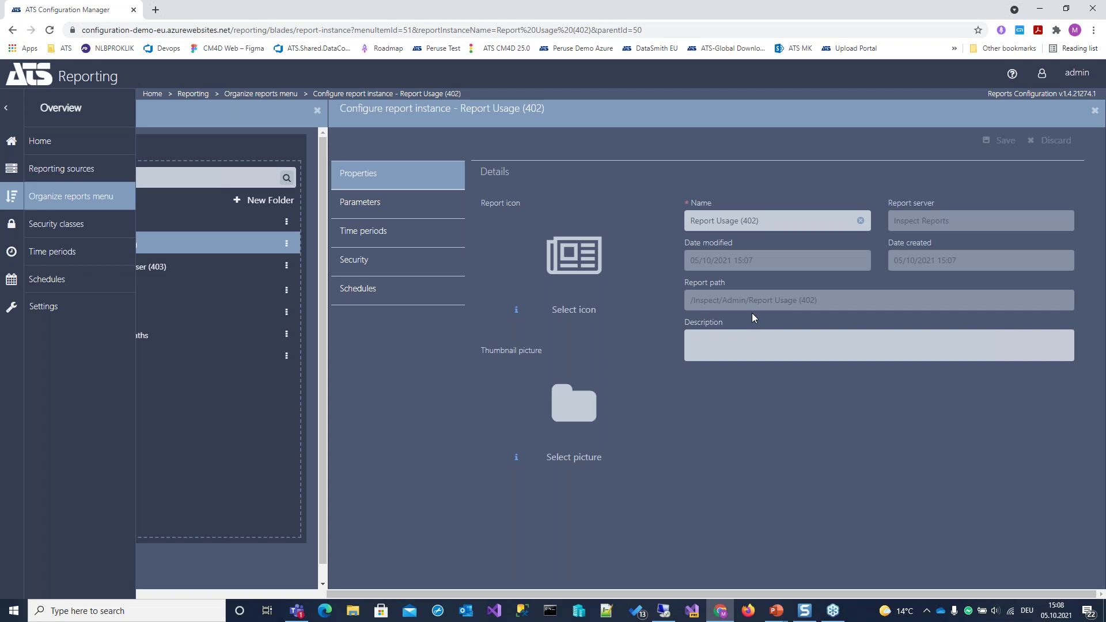
left_click(388, 208)
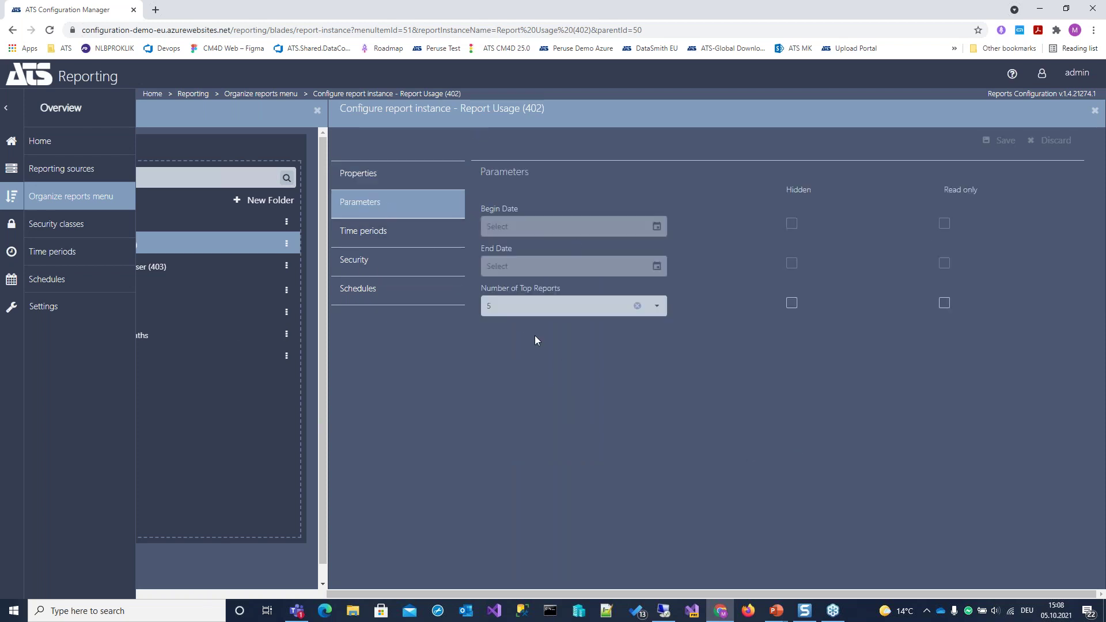
Step: Open the configuration of Concern Ranking (119) in the Defect Analysis folder and examine its parameters
left_click(269, 594)
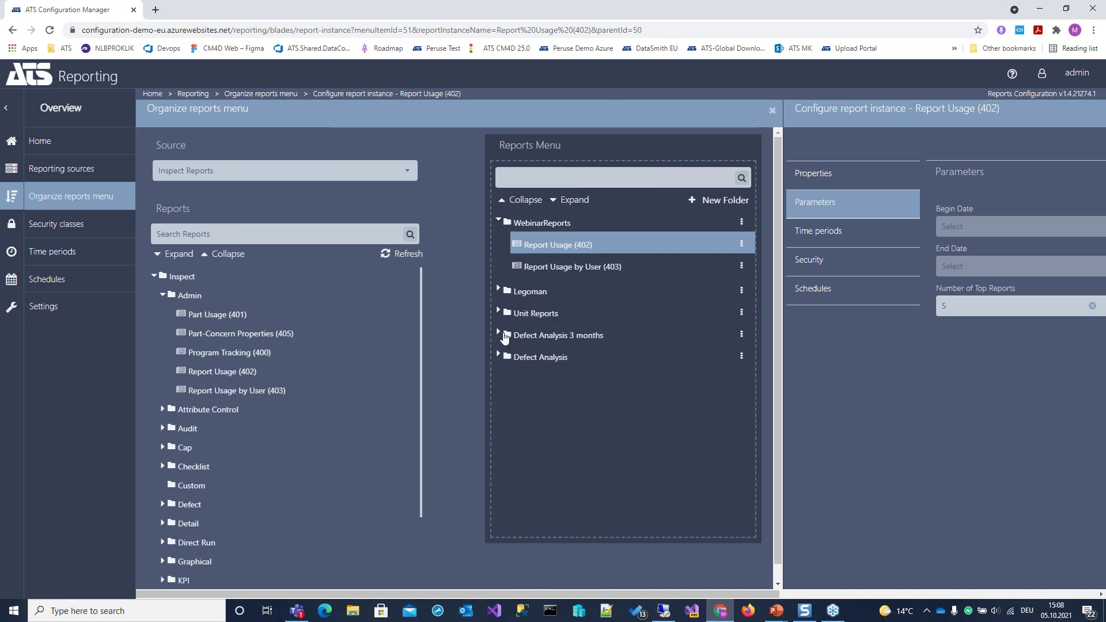
left_click(500, 356)
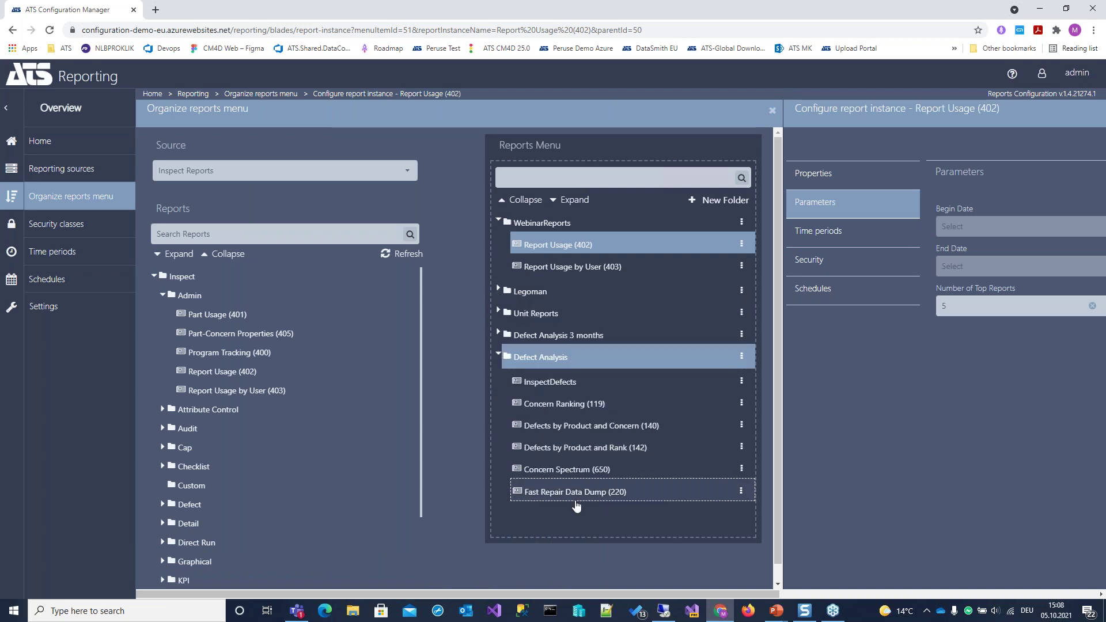
left_click(742, 405)
left_click(765, 411)
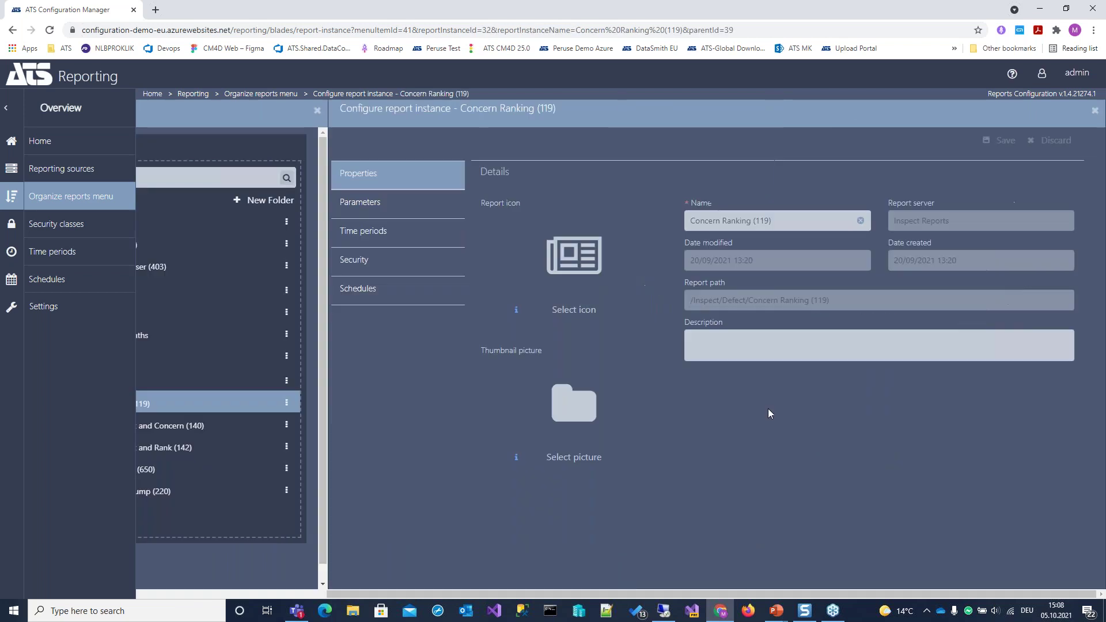
left_click(363, 208)
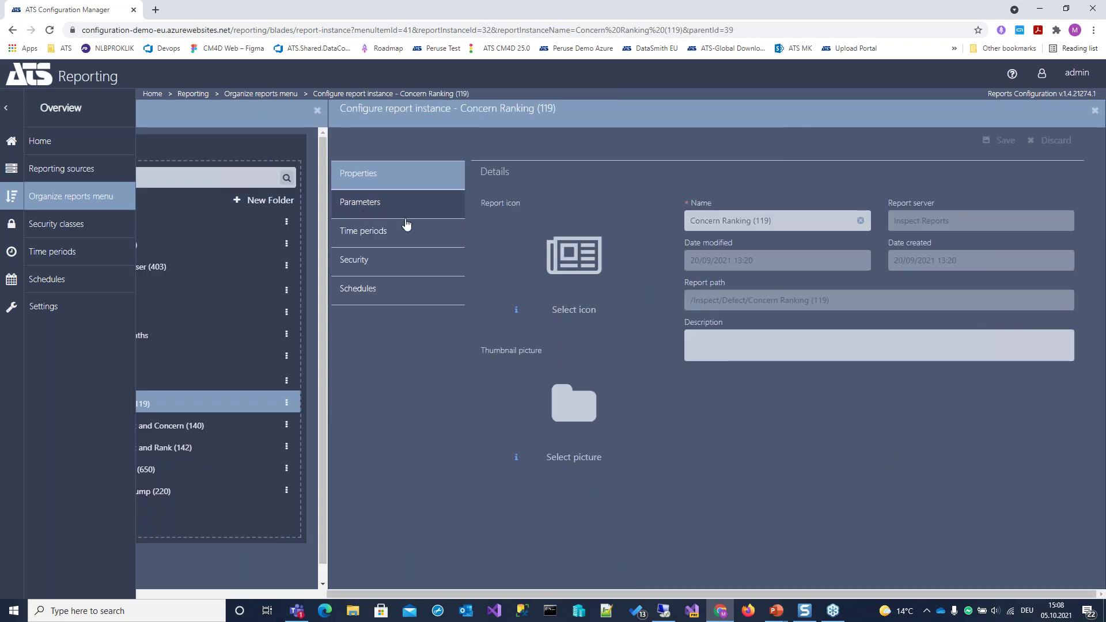
scroll(979, 374, "down", 3)
scroll(1051, 438, "down", 6)
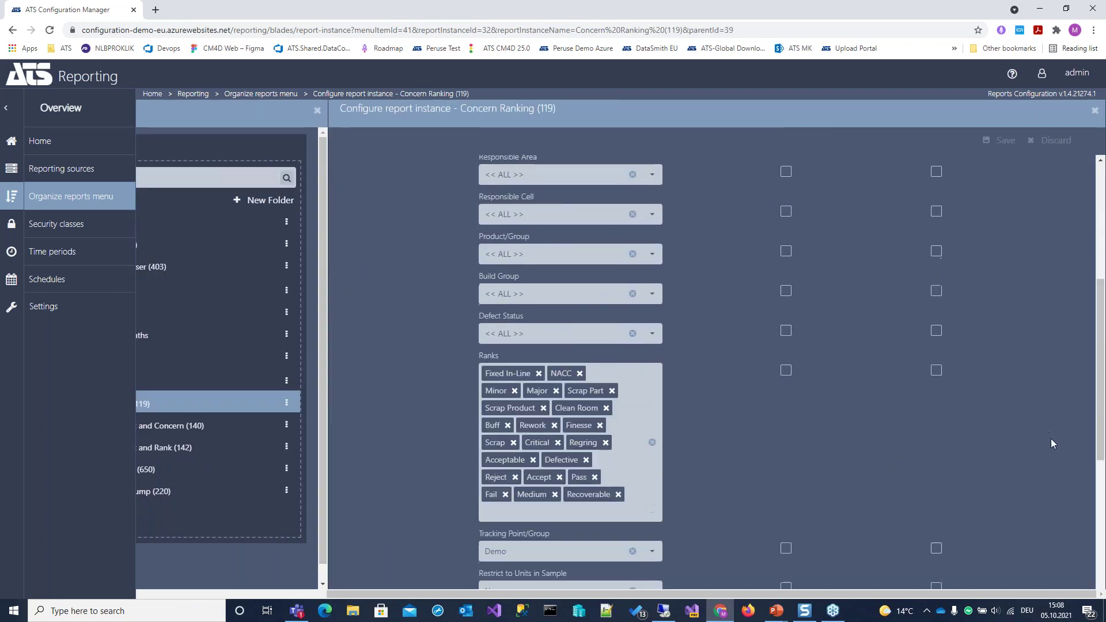
Step: Review the Concern Ranking (119) parameters and the available options for Defect Area/Group/Station
scroll(1051, 430, "up", 9)
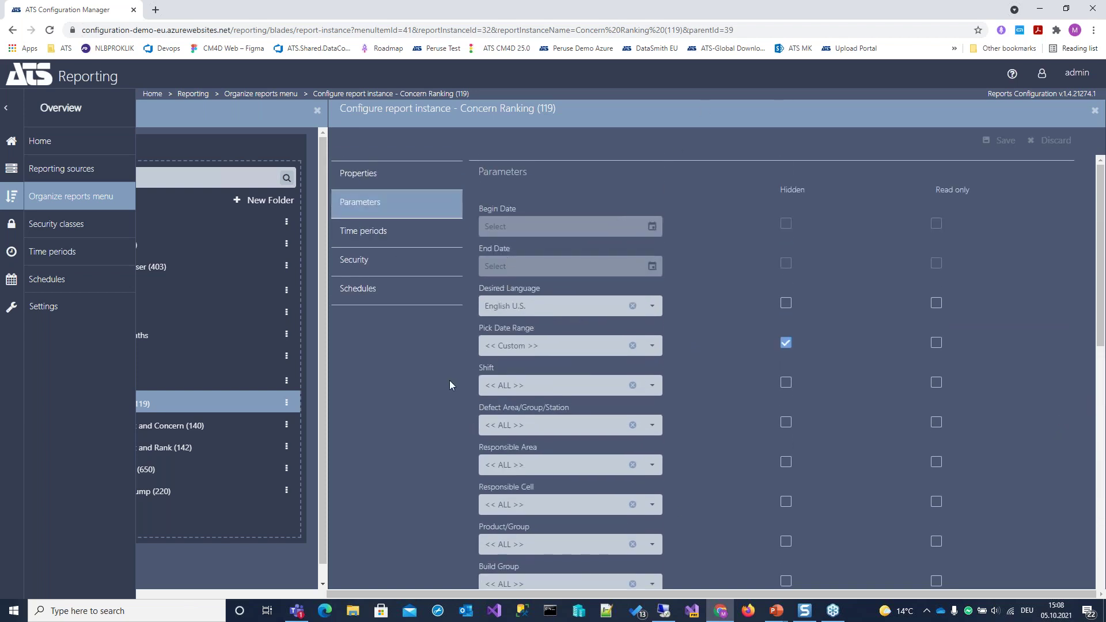
scroll(706, 472, "down", 1)
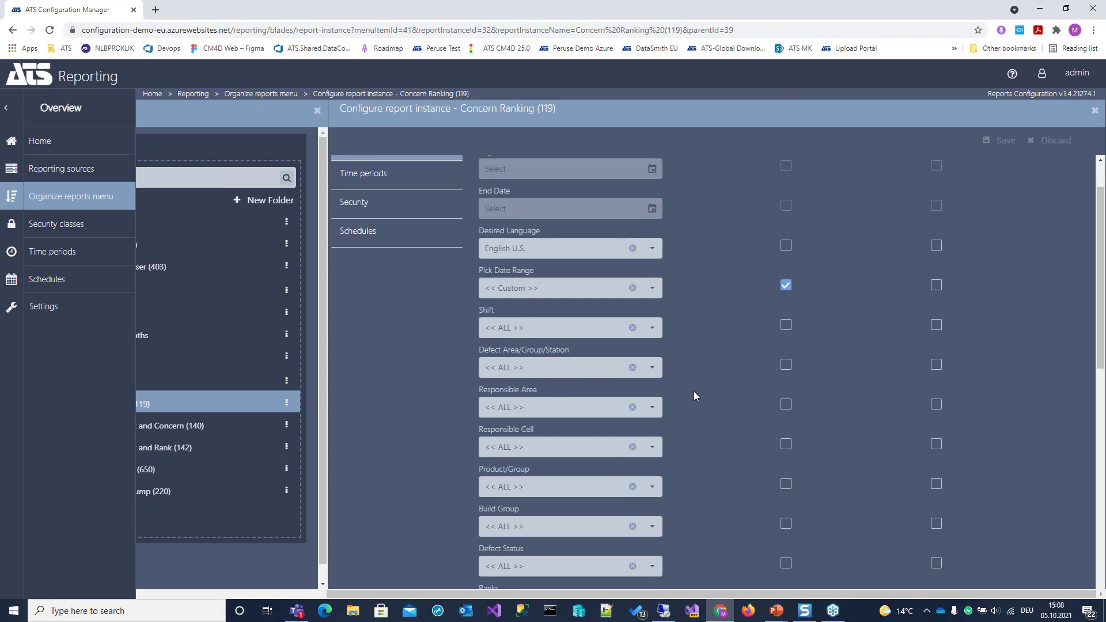
left_click(656, 372)
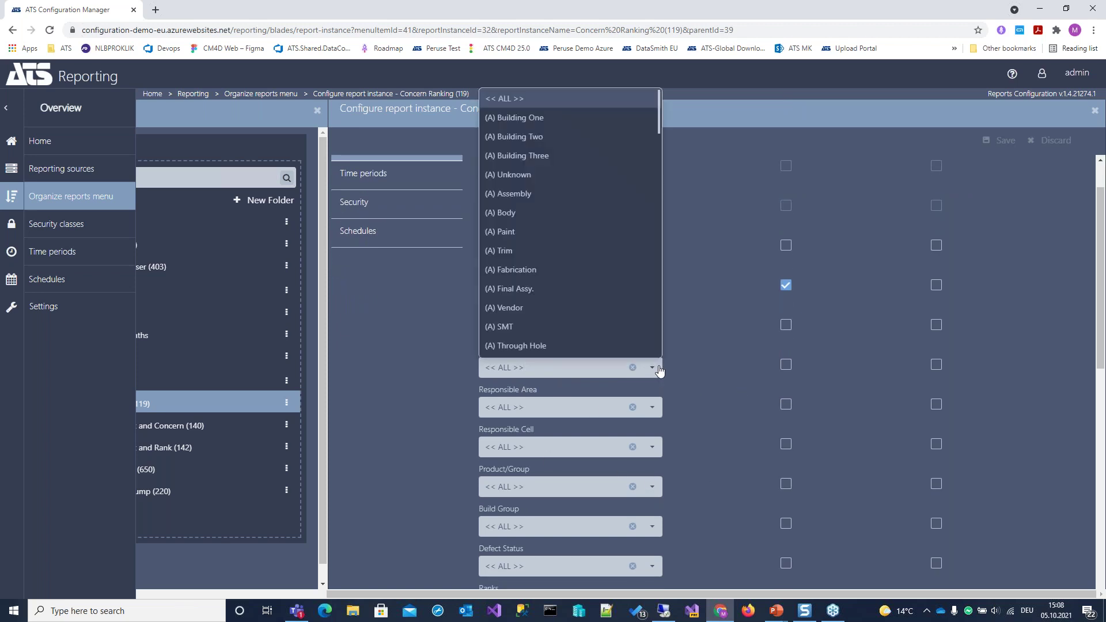
left_click(656, 374)
scroll(888, 393, "up", 1)
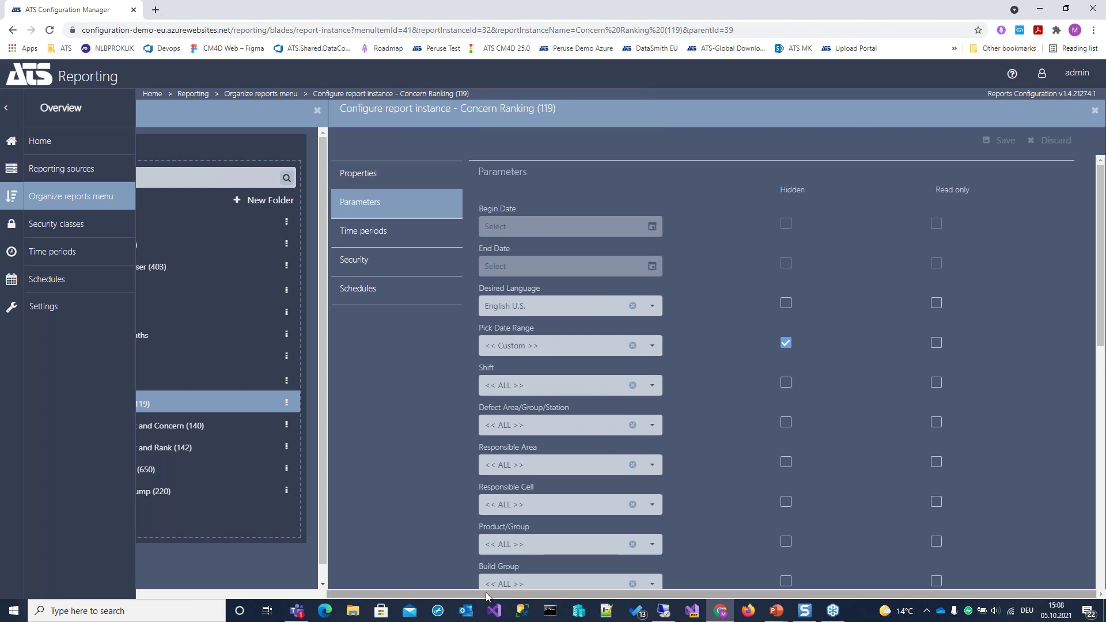
Step: Open the configuration of Concern Ranking (119) 3M in the Defect Analysis 3 months folder and view its parameters
left_click_drag(979, 594, 224, 618)
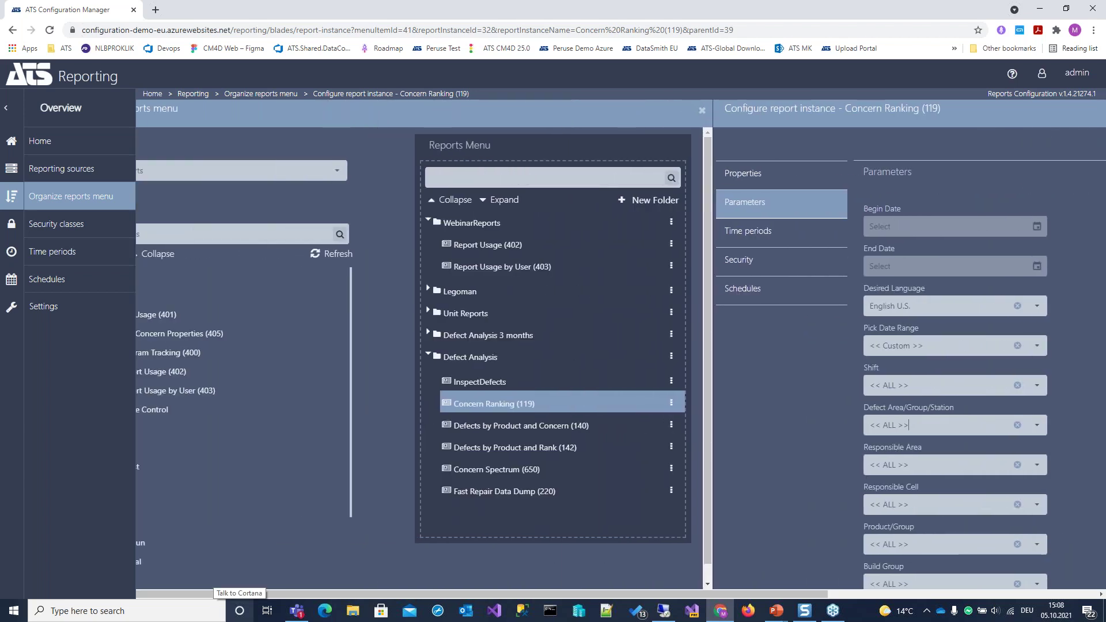
left_click(428, 356)
left_click(428, 333)
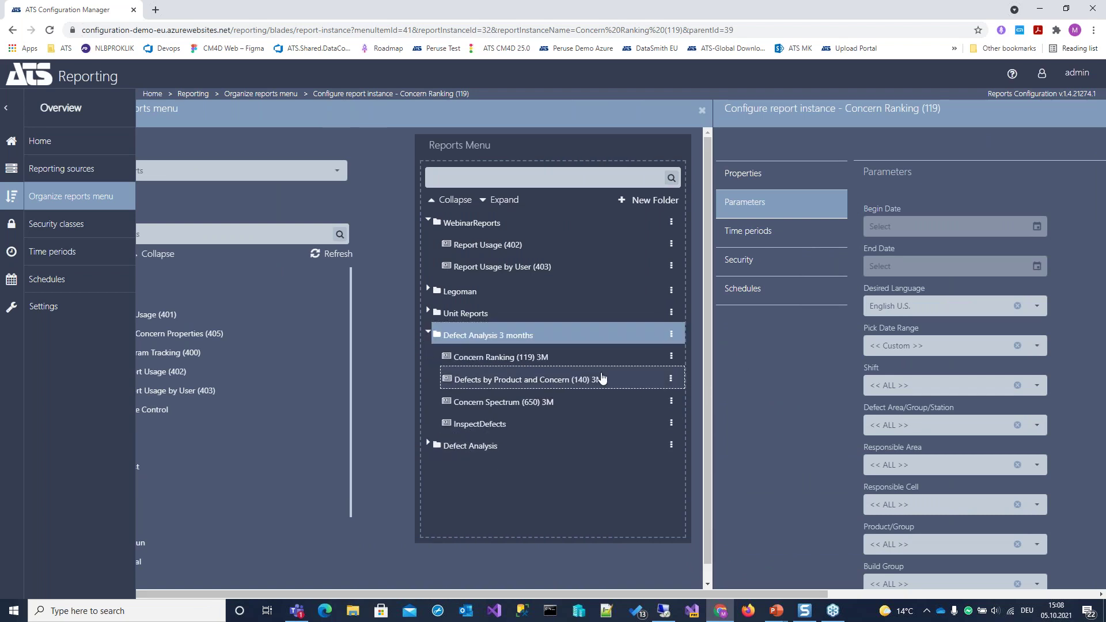
left_click(541, 363)
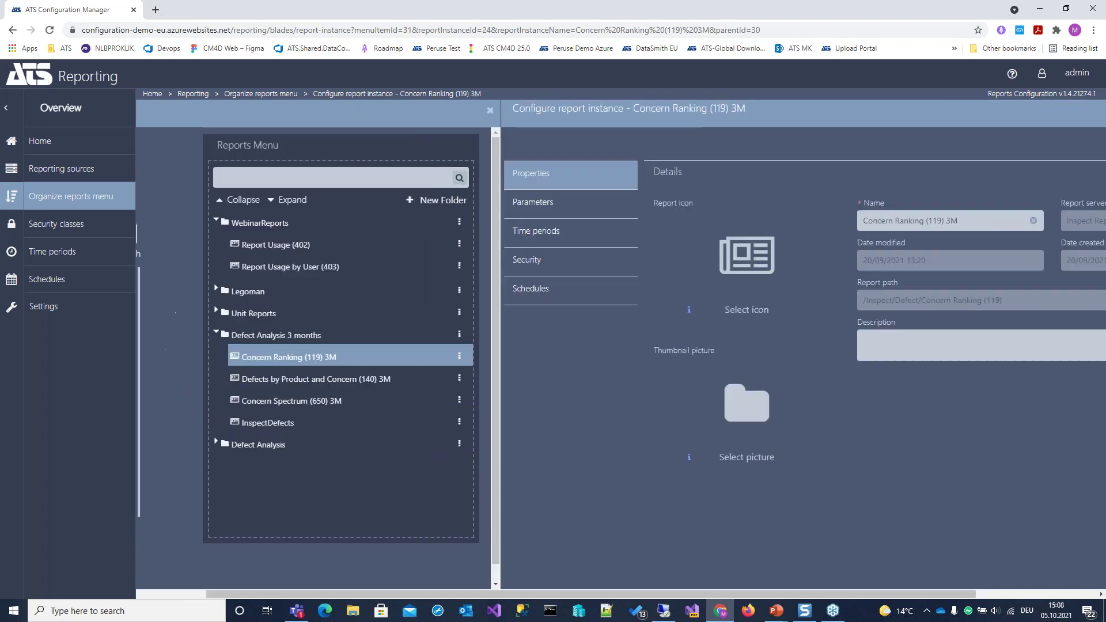
left_click(377, 203)
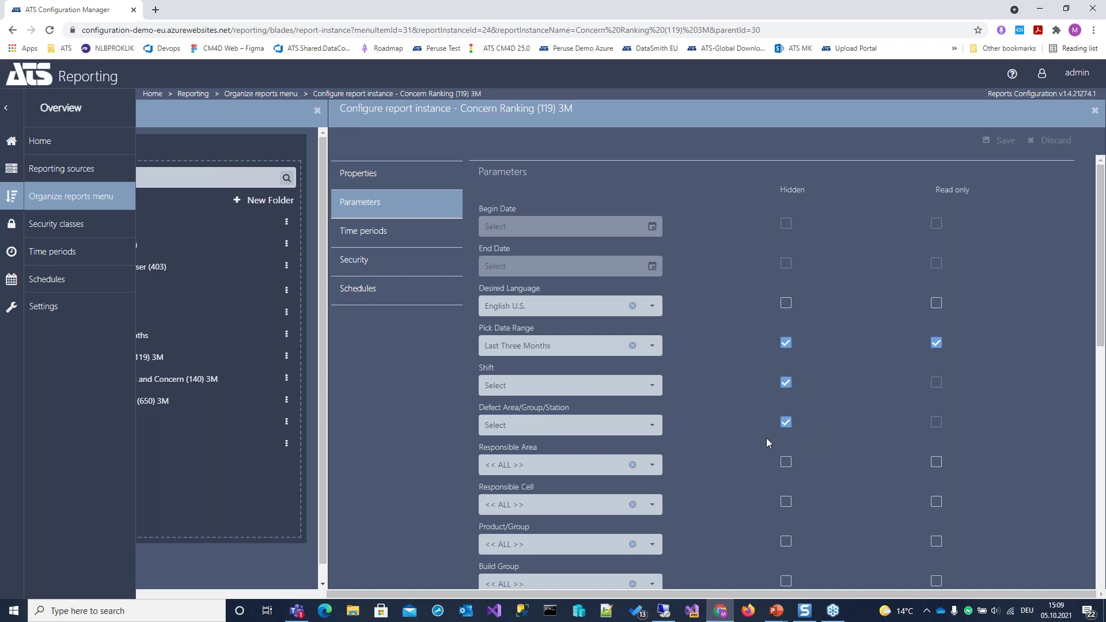
left_click(936, 344)
Step: View the time period settings of the Concern Ranking (119) 3M report instance
left_click(231, 594)
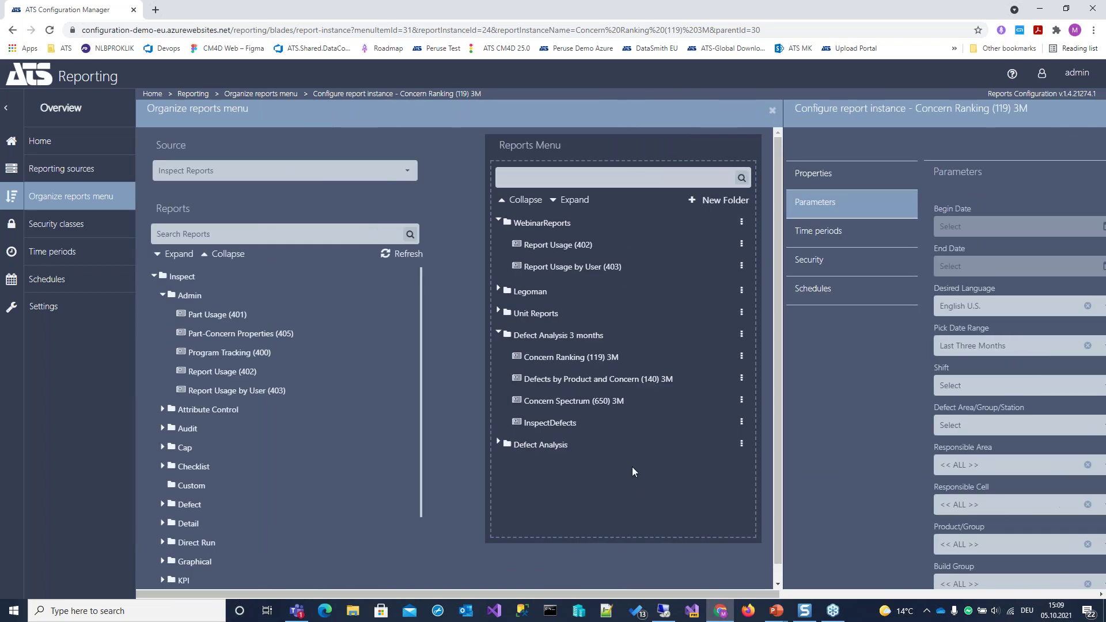
mouse_move(673, 600)
left_mouse_down()
mouse_move(965, 600)
mouse_move(662, 599)
left_mouse_up()
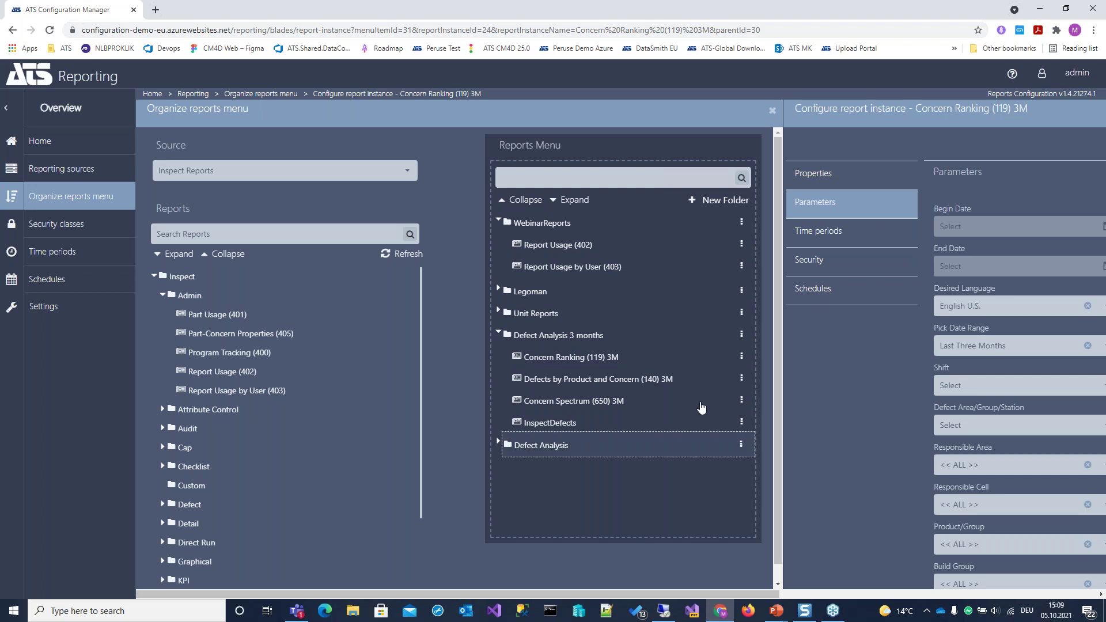
left_click(545, 449)
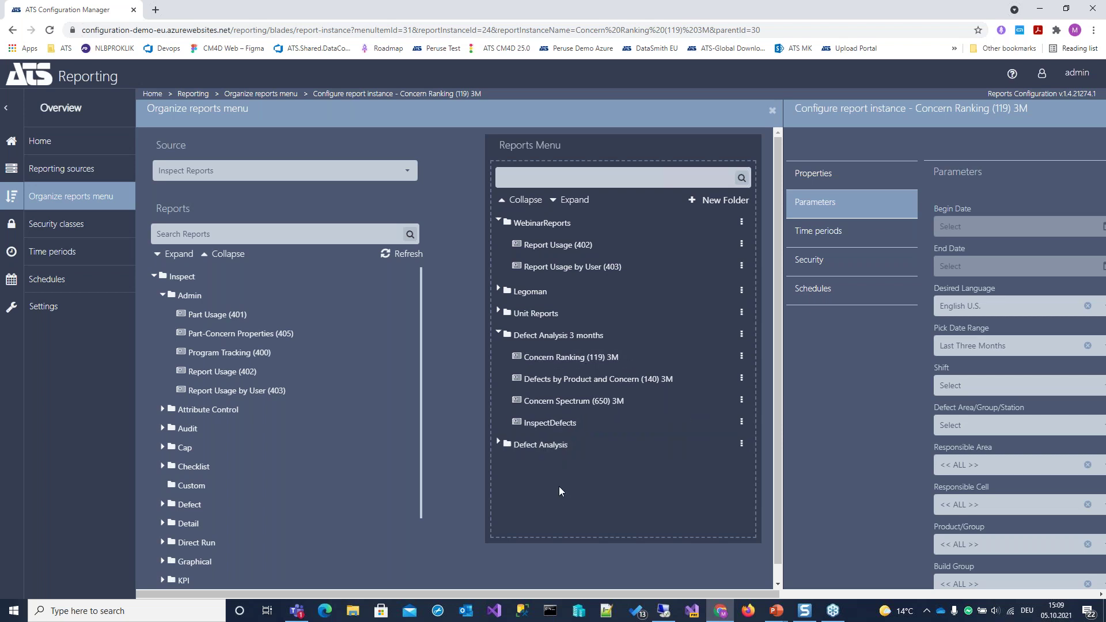
left_click(819, 230)
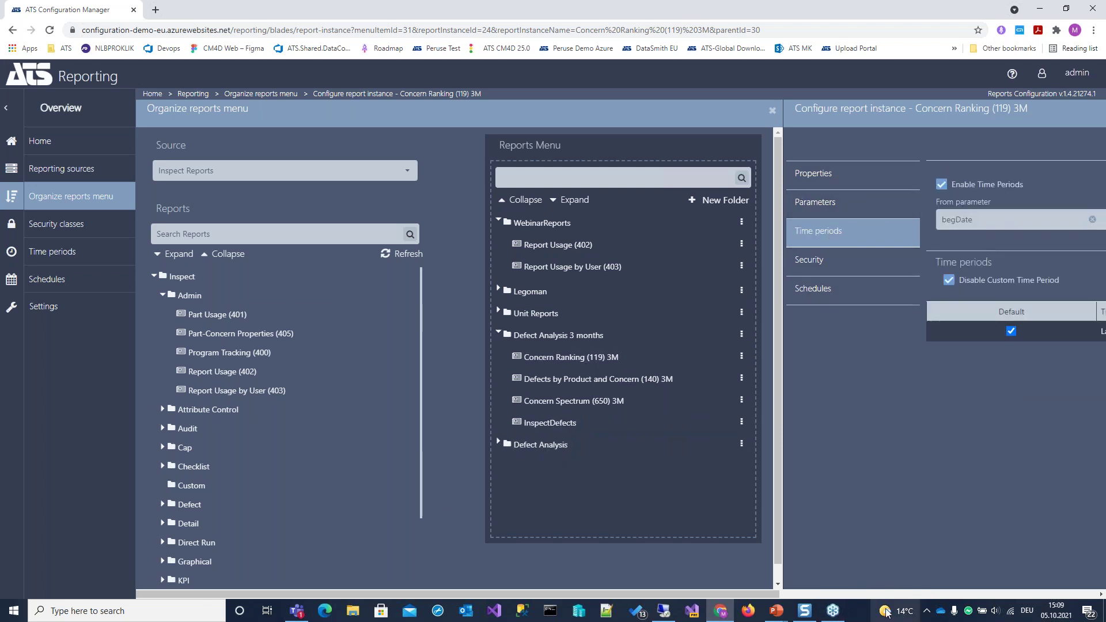
left_click_drag(752, 592, 1040, 597)
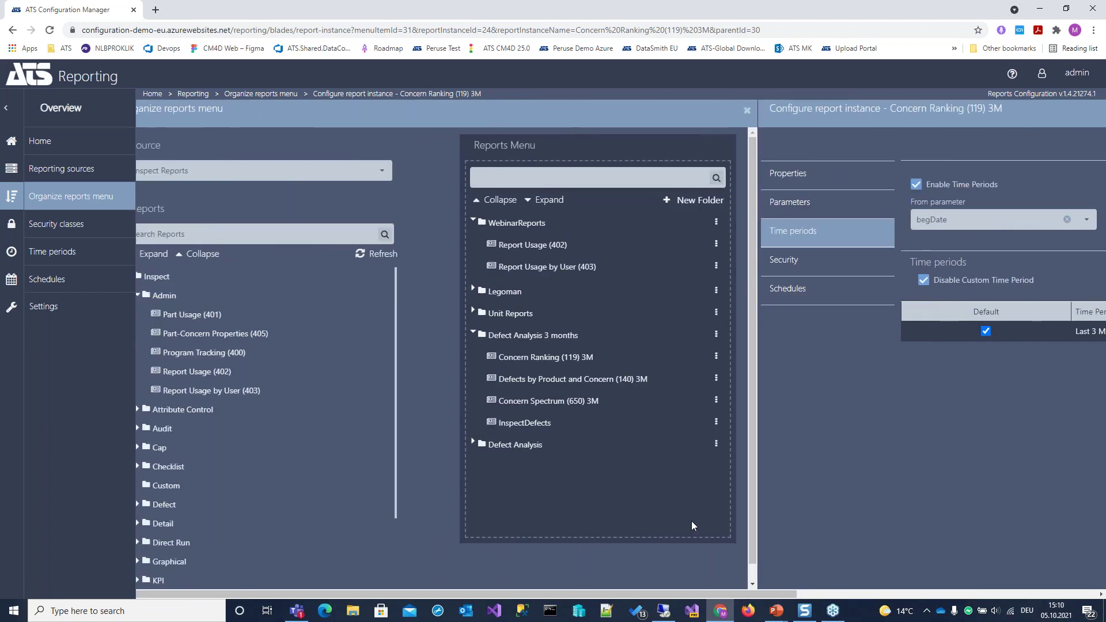
Step: Open the configuration of InspectDefects in the Defect Analysis folder and view its time periods
left_click(716, 444)
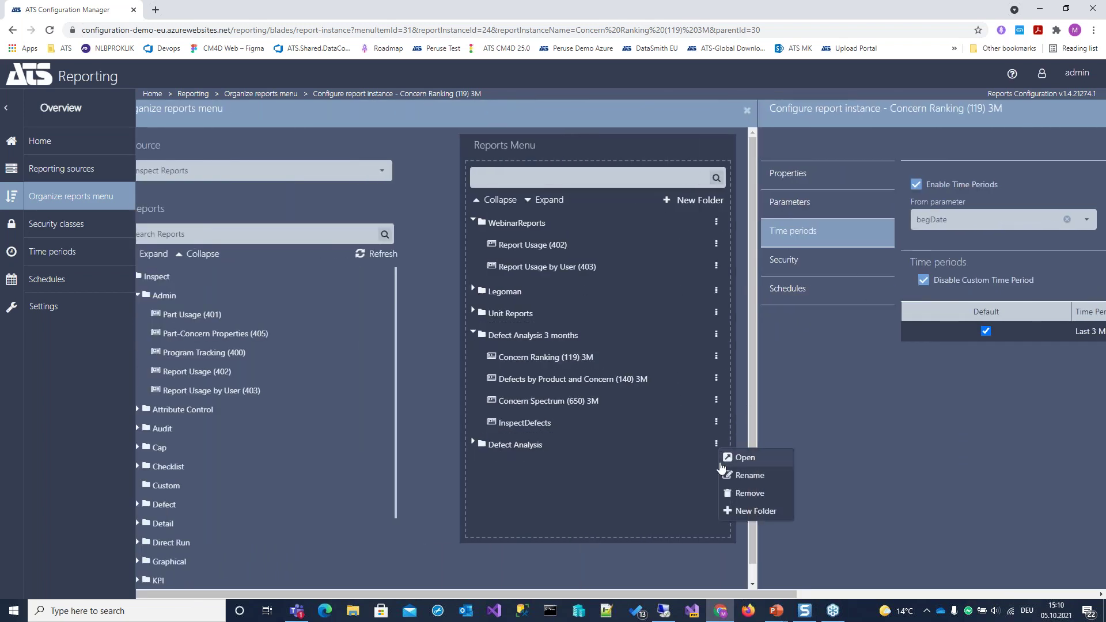
left_click(473, 442)
left_click(567, 468)
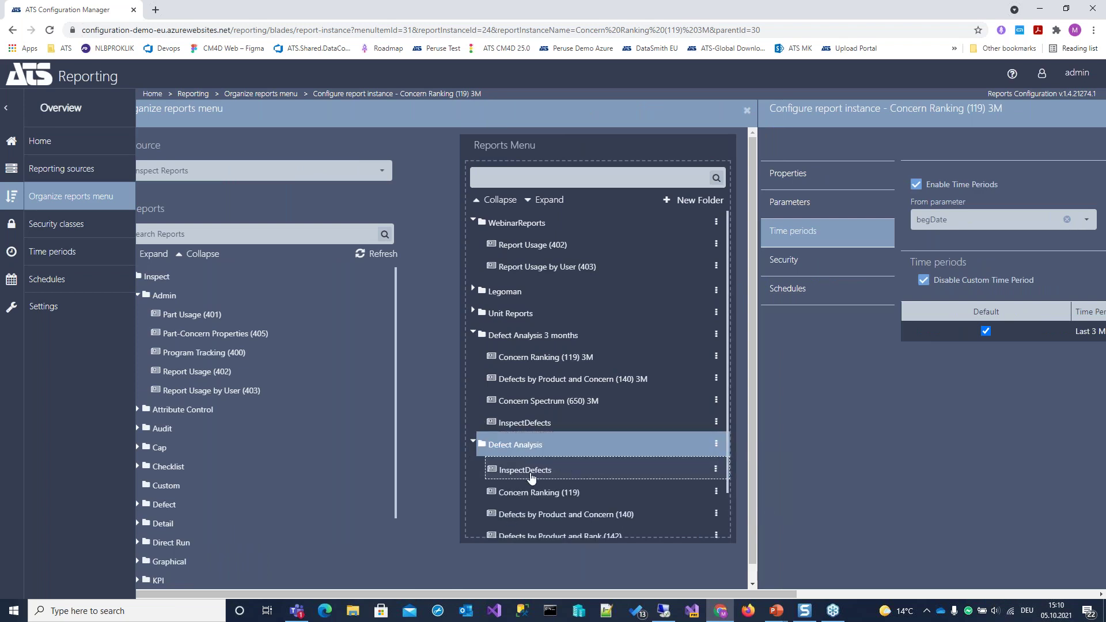
left_click(385, 230)
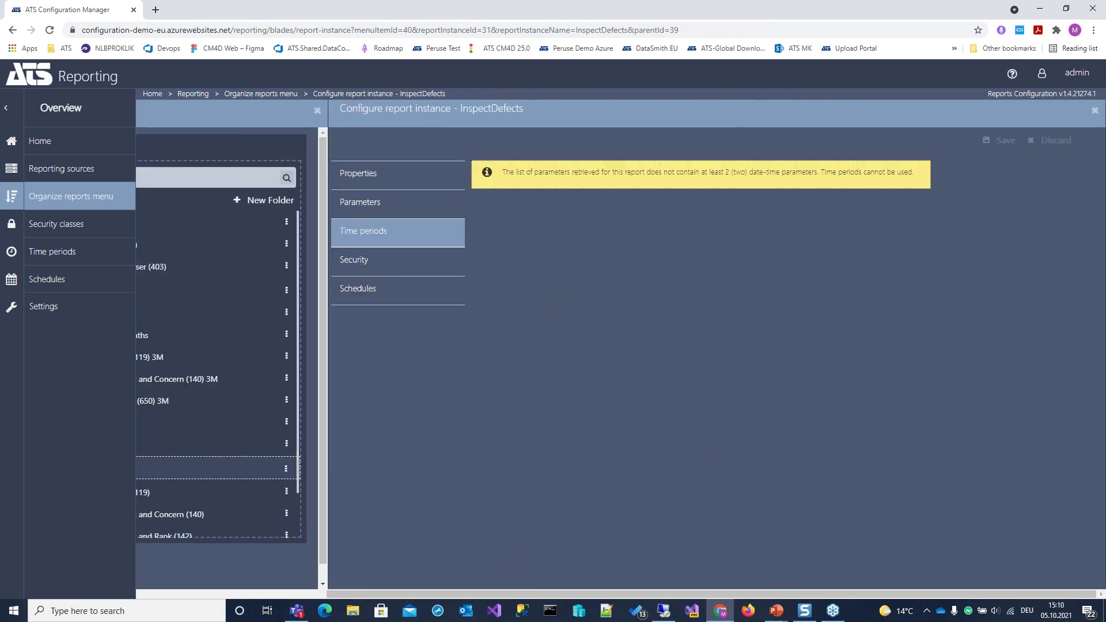
Step: View the time periods of Concern Ranking (119) in Defect Analysis, and open the overall list of time periods
left_click(147, 595)
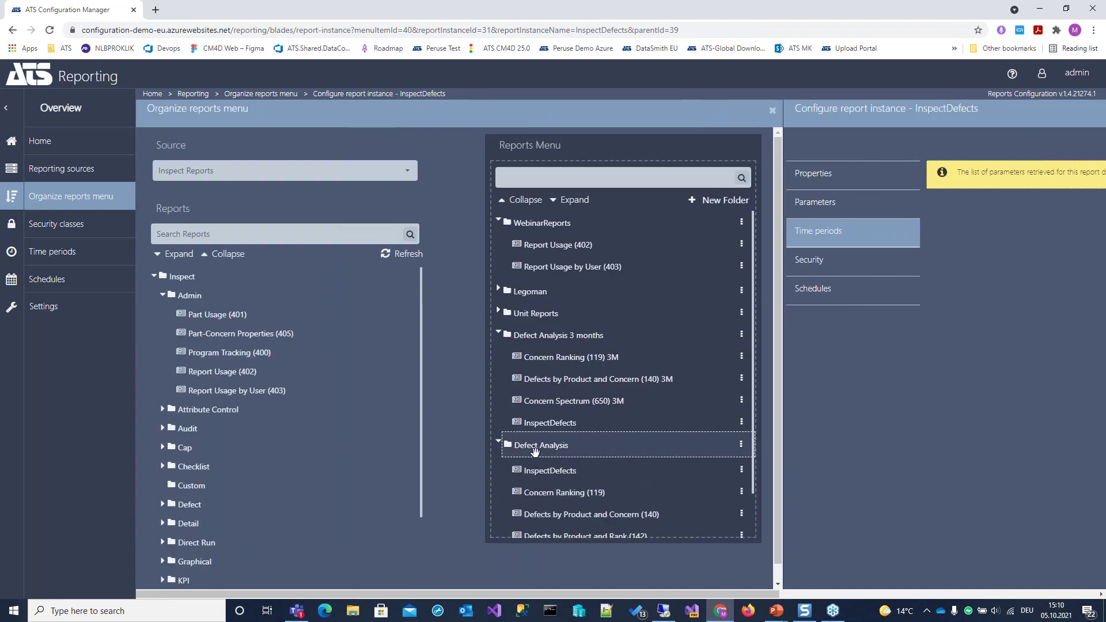
left_click(742, 493)
left_click(764, 504)
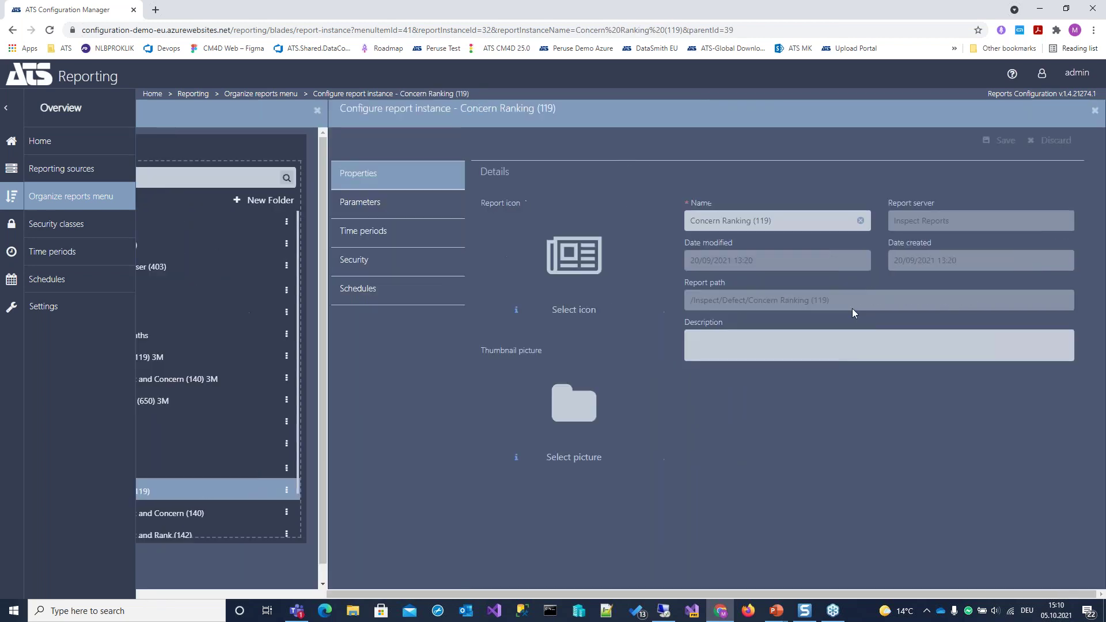
left_click(404, 234)
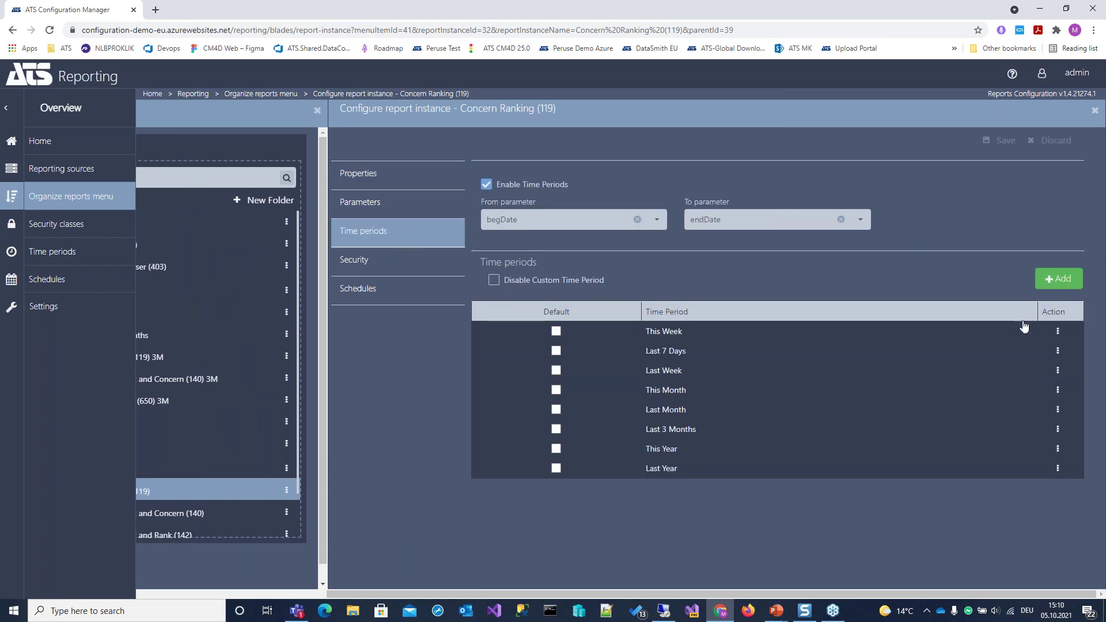
left_click(254, 594)
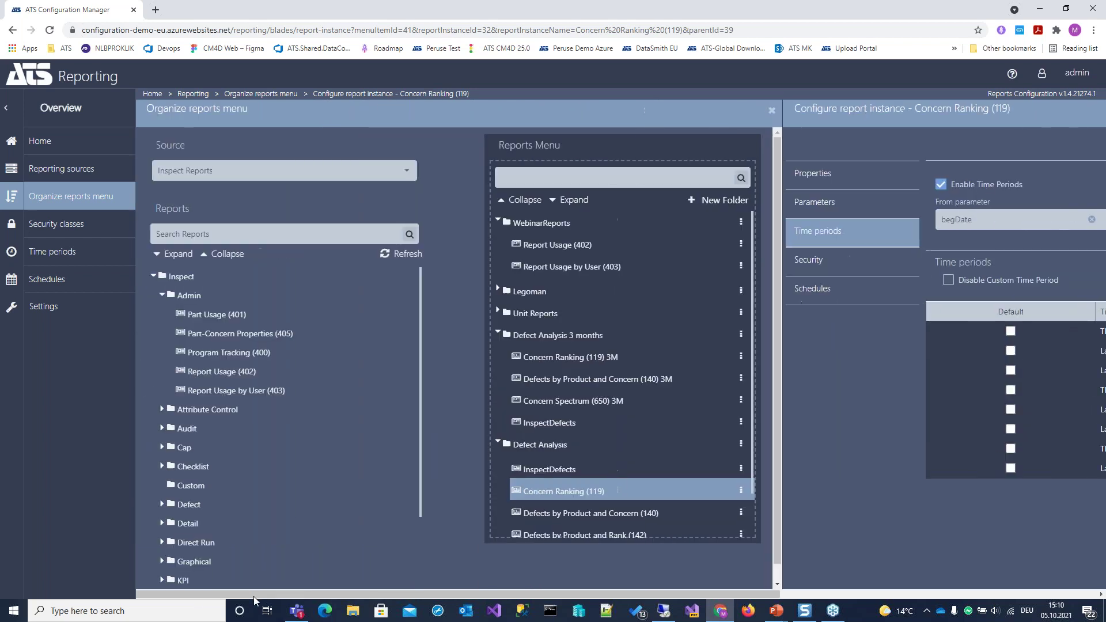
left_click(46, 253)
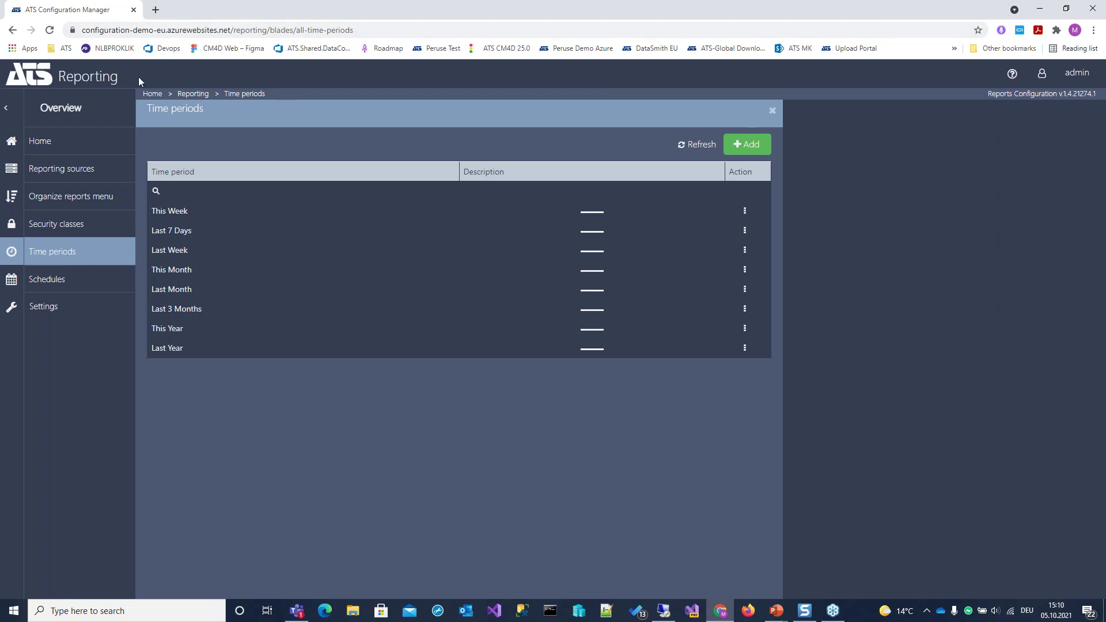
Step: Open the configuration of the Power BI reporting source and examine its identity and connection properties
left_click(55, 176)
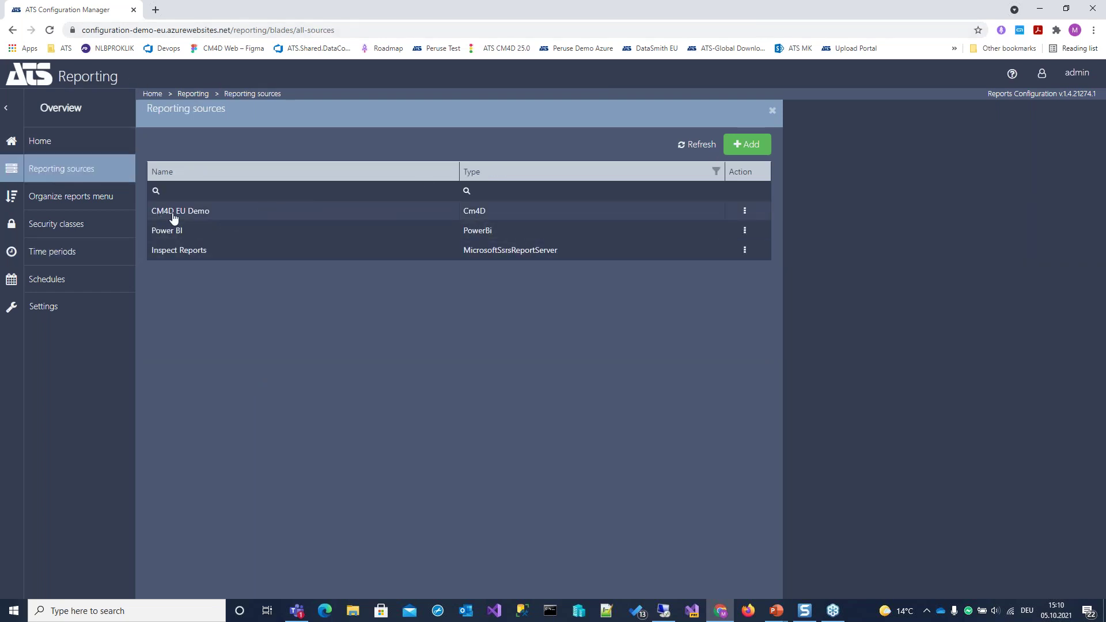
left_click(746, 232)
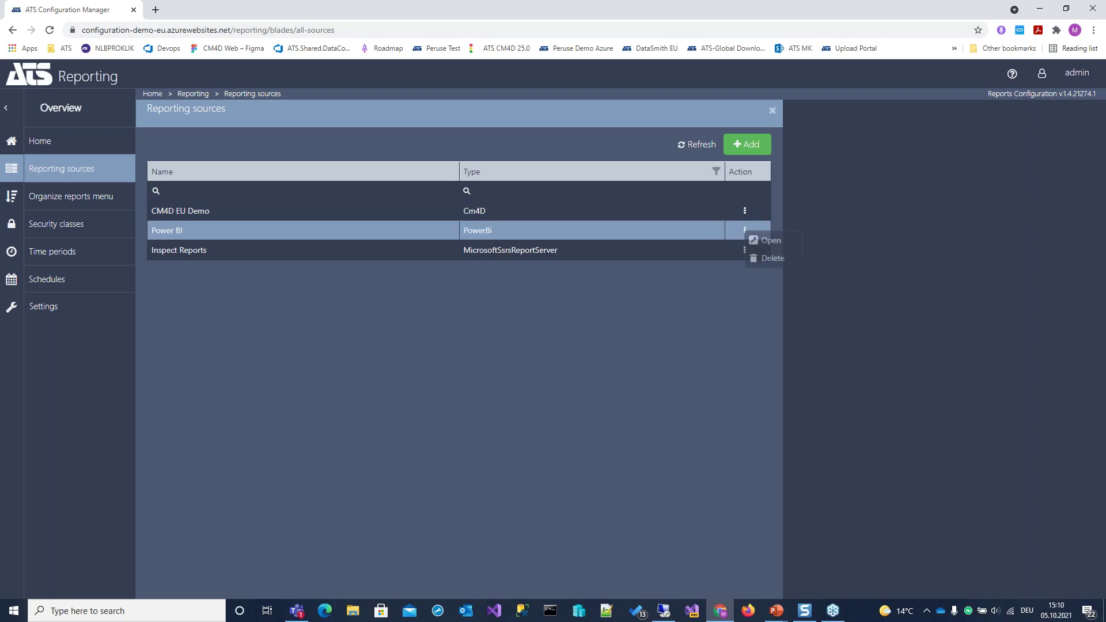
left_click(759, 241)
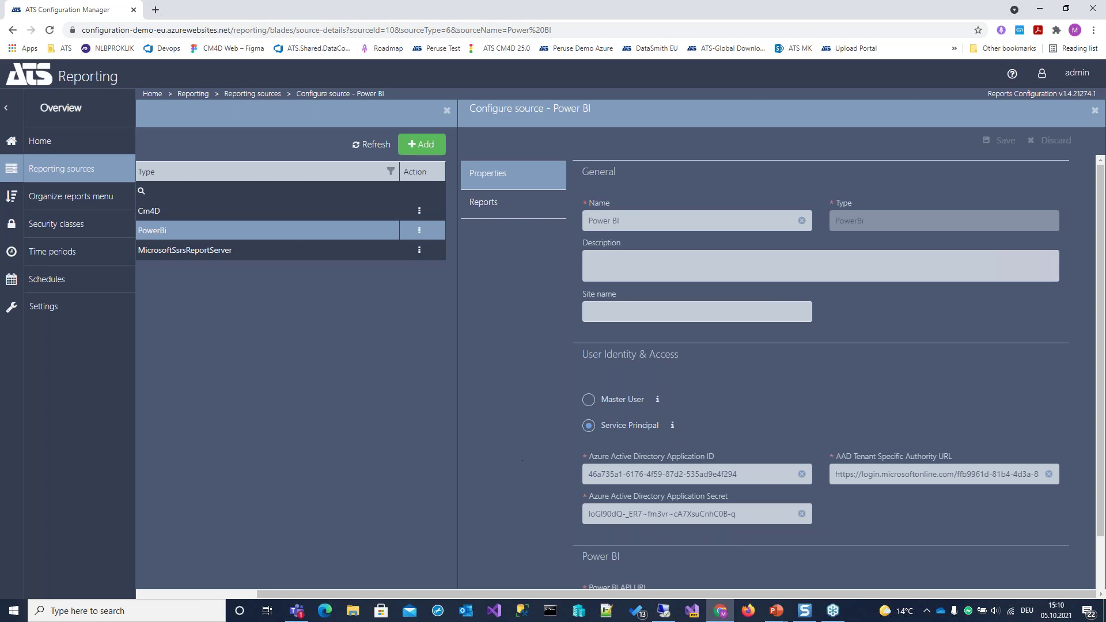
scroll(691, 403, "down", 1)
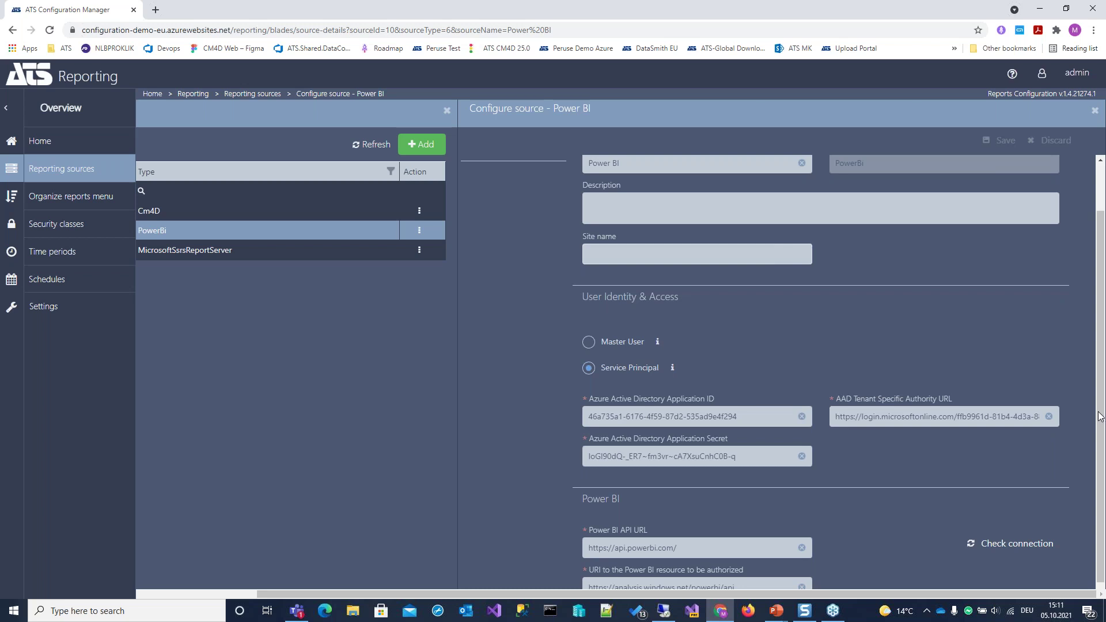
Step: Open the configuration of the Inspect Reports source and examine its report server endpoint
left_click(420, 250)
left_click(461, 262)
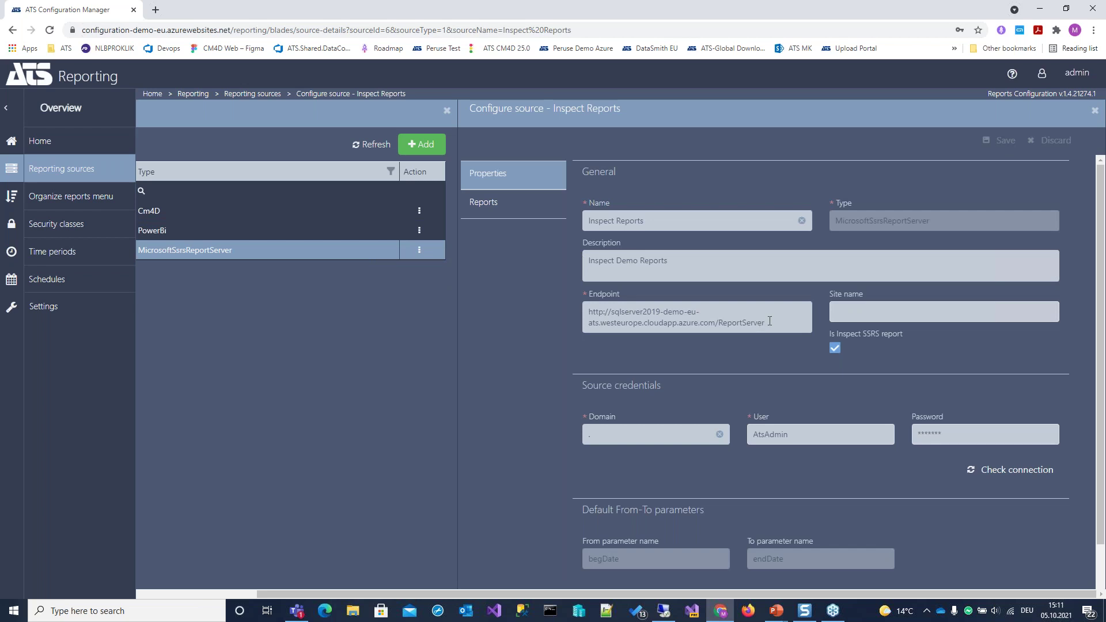
left_click_drag(769, 321, 476, 305)
left_click(483, 319)
left_click(205, 594)
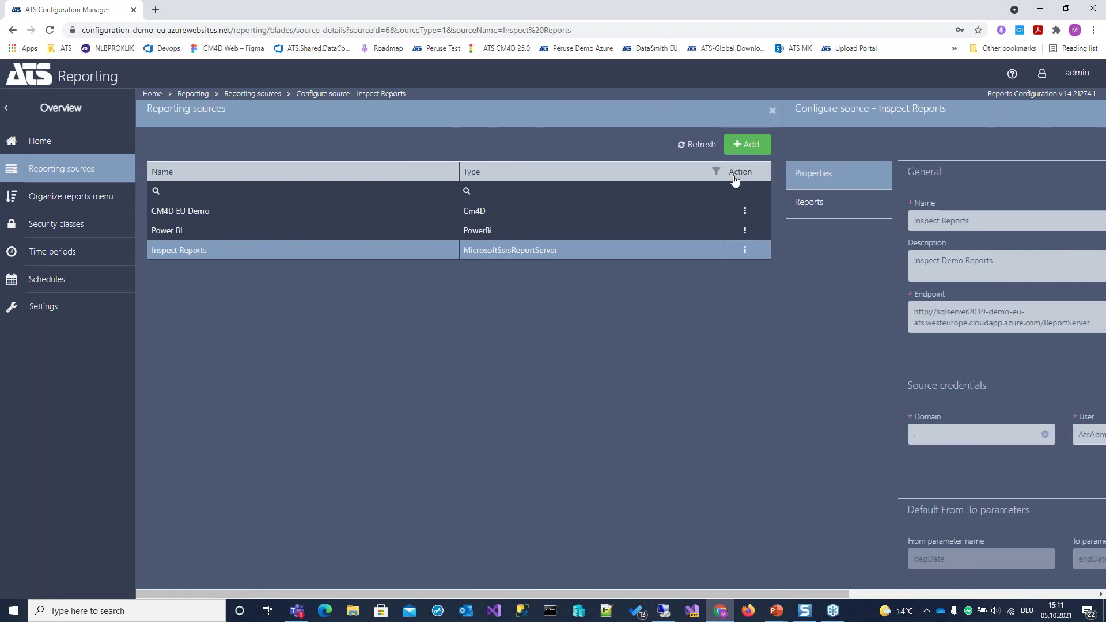
Step: Open the form for a new reporting source and list the source types it offers
left_click(743, 143)
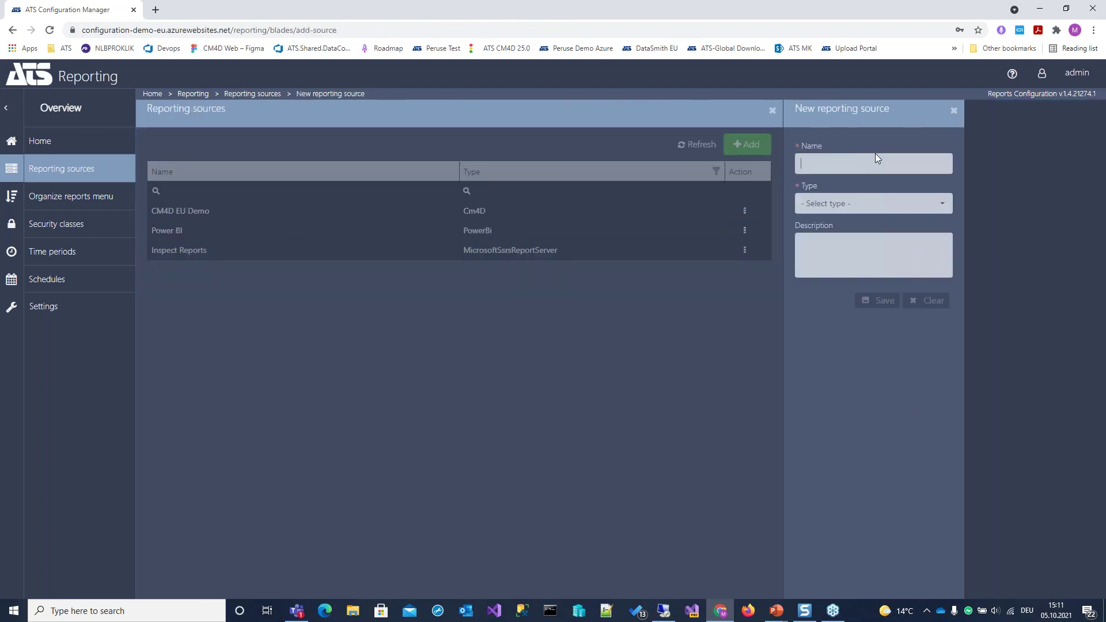
left_click(936, 203)
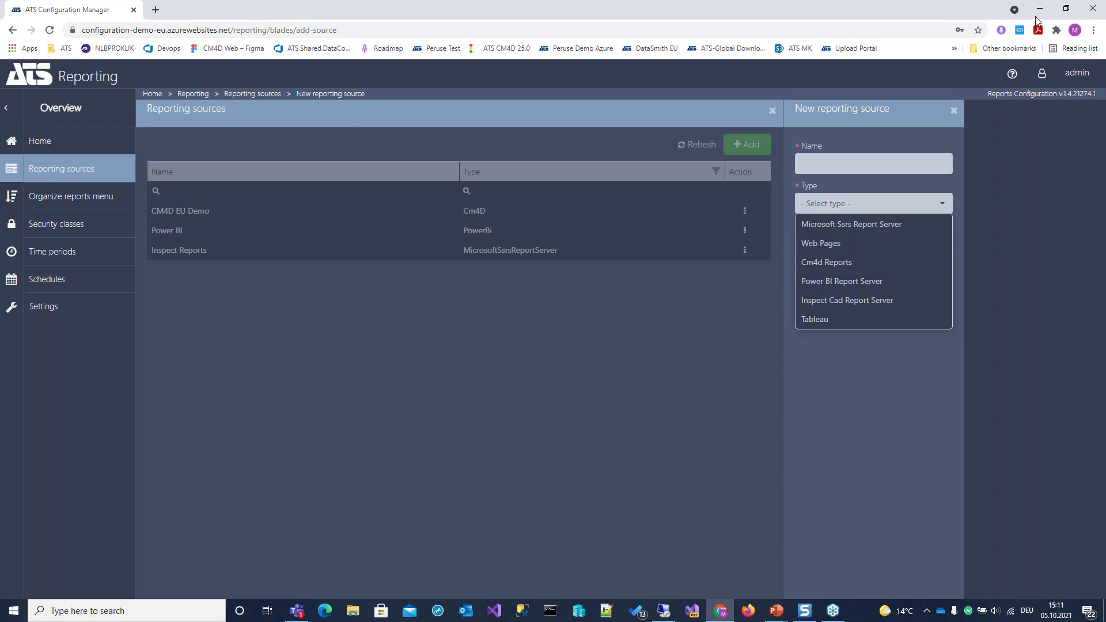
double_click(726, 11)
key("alt+Tab")
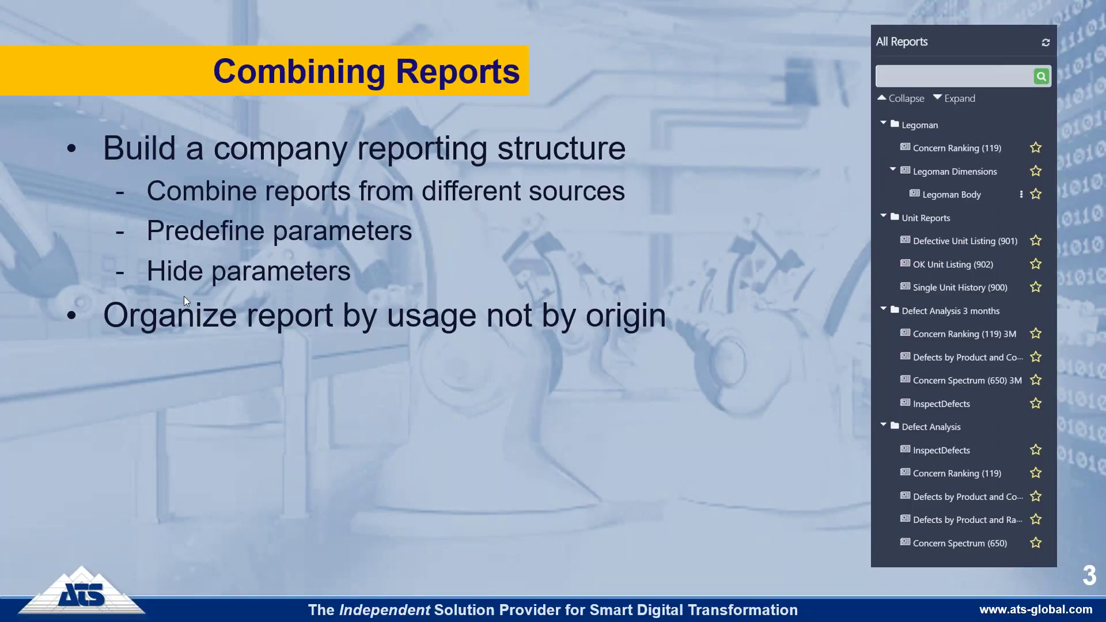
left_click(595, 209)
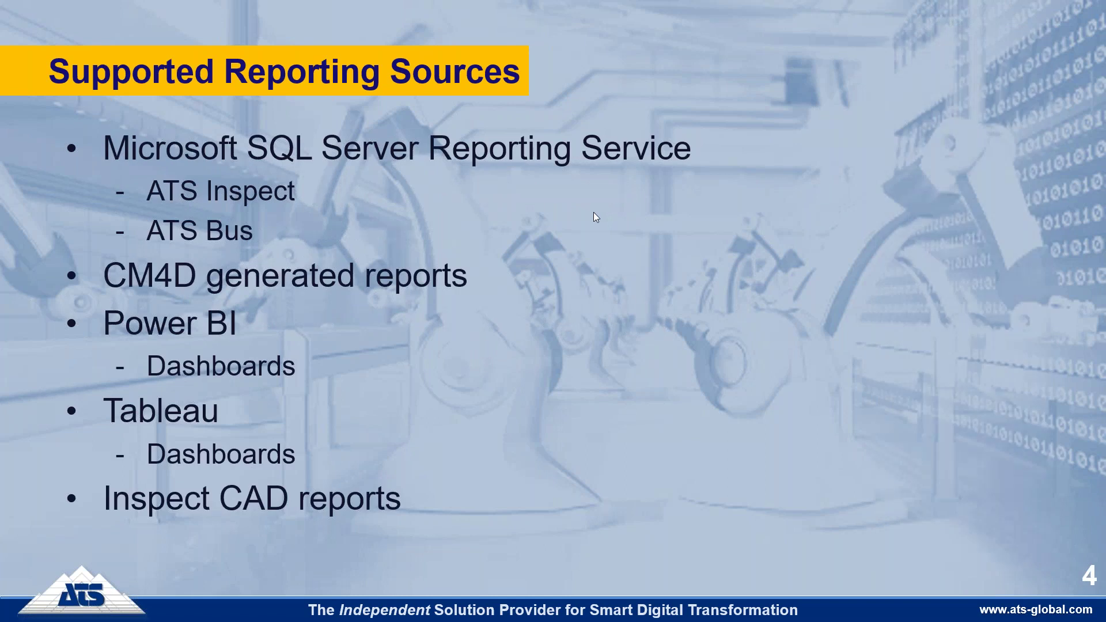
left_click(594, 217)
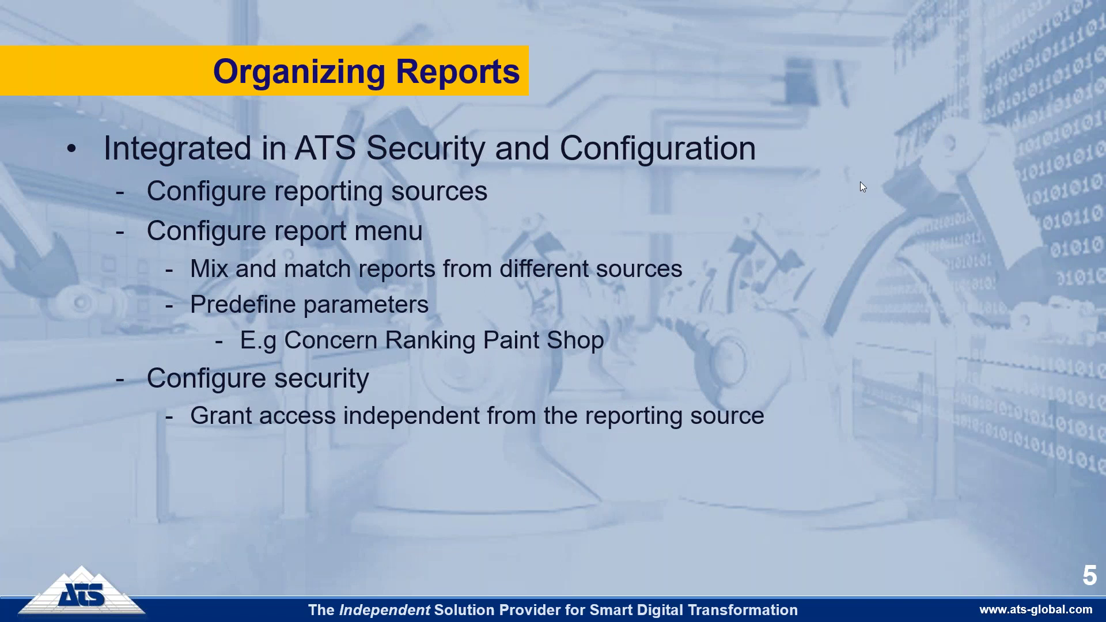
key("alt+Tab")
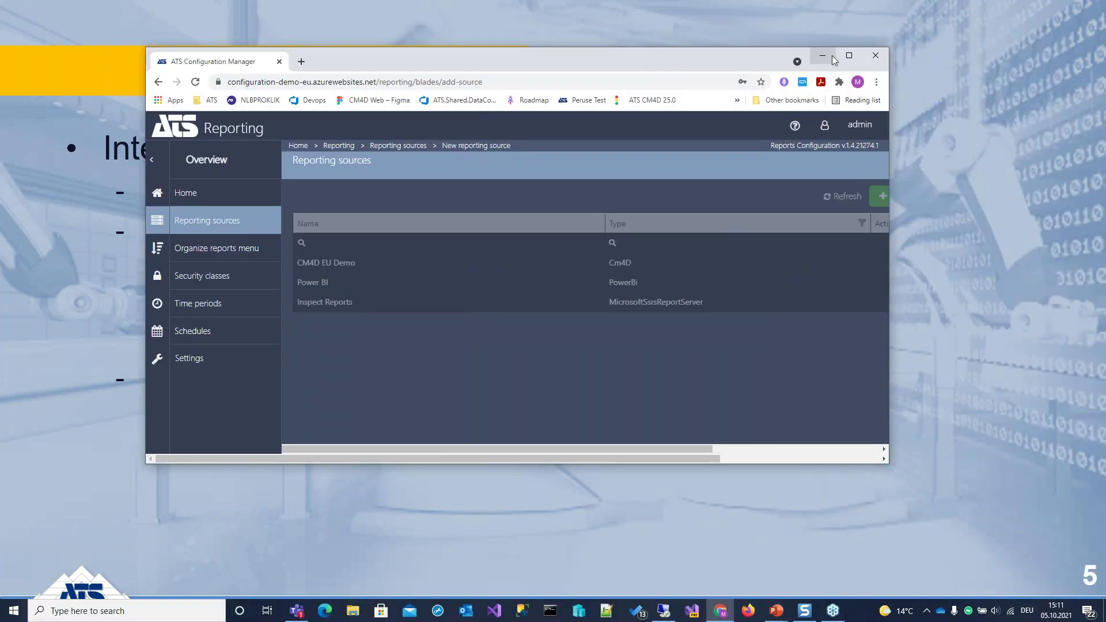
double_click(793, 60)
Step: Open the Reporting Portal in a new browser tab from the saved bookmarks and run the Concern Ranking (119) report
left_click(151, 9)
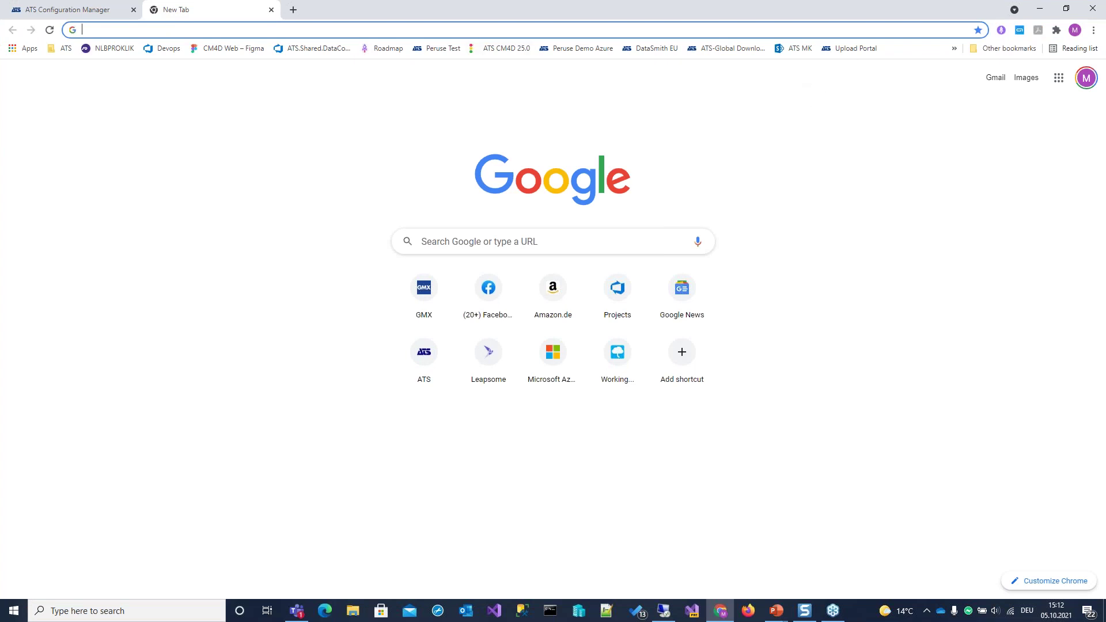
left_click(955, 49)
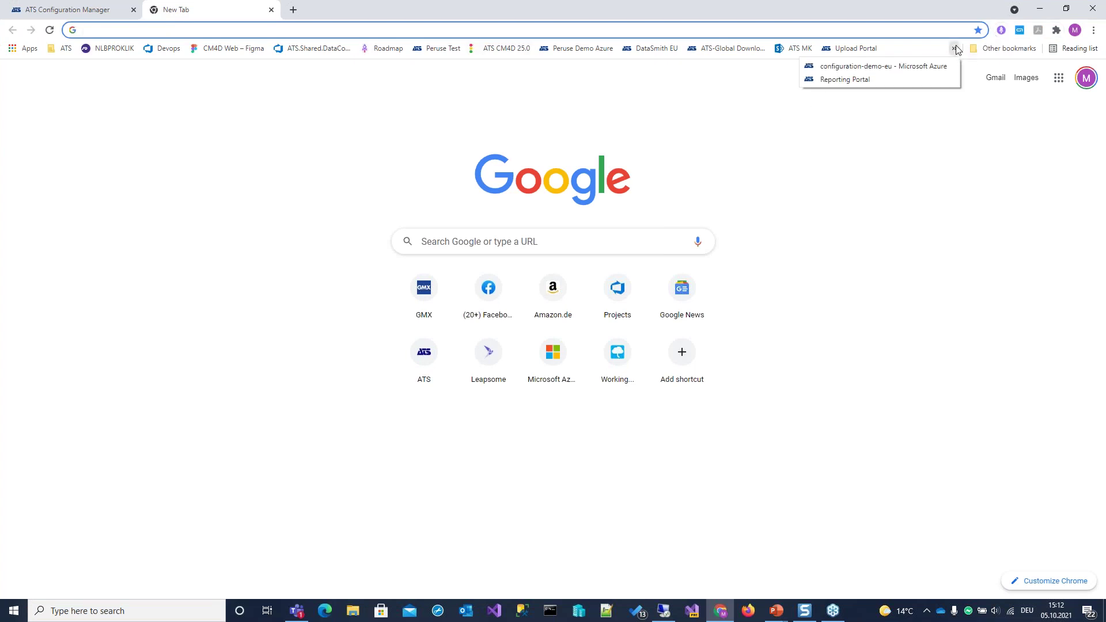
left_click(887, 76)
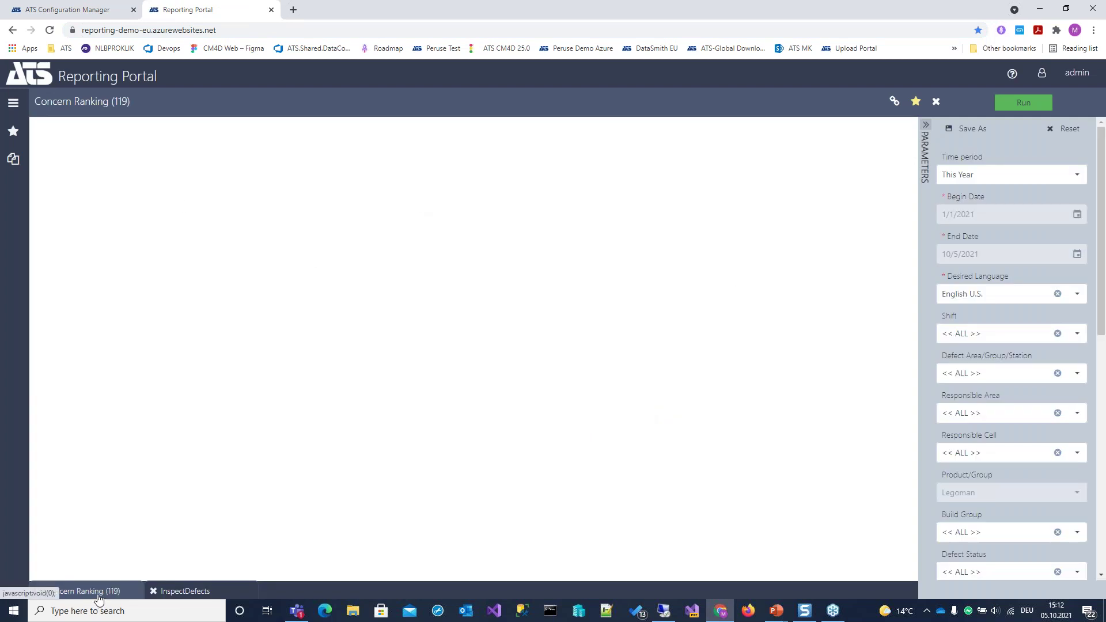
left_click(1024, 103)
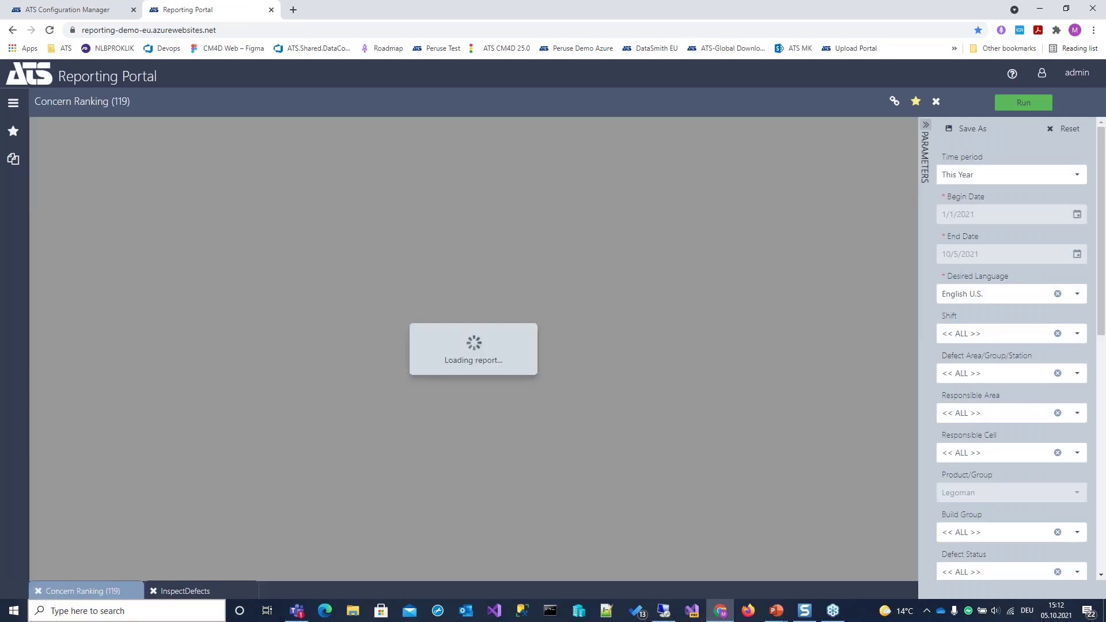
Step: Show the list of all reports and examine the results of the two open reports, InspectDefects and Concern Ranking (119)
left_click(179, 592)
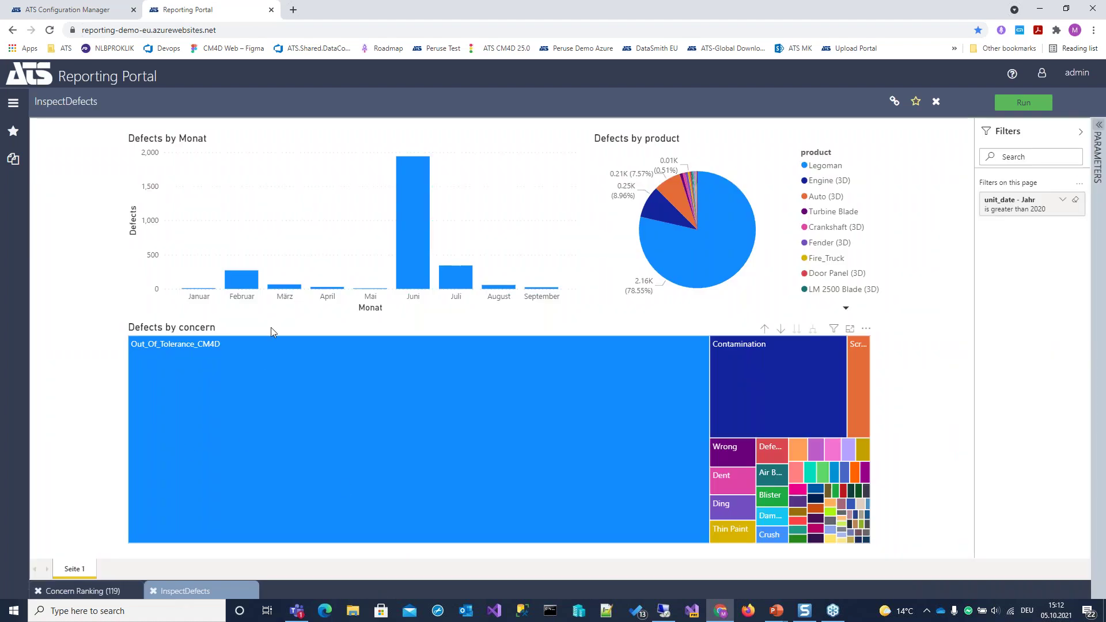
left_click(12, 159)
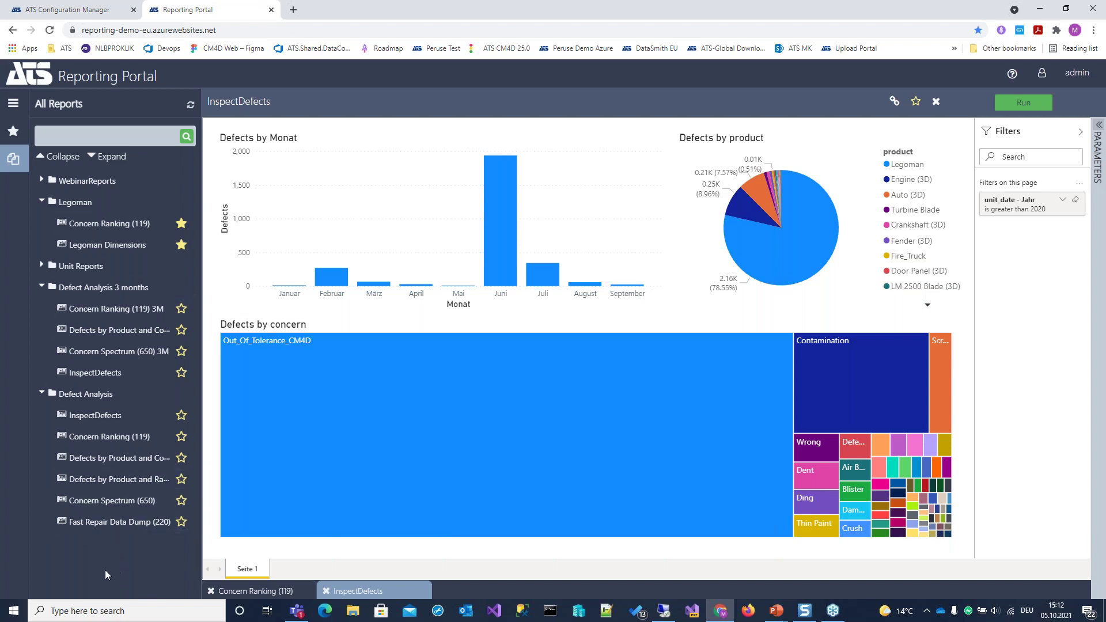
left_click(267, 592)
left_click(358, 592)
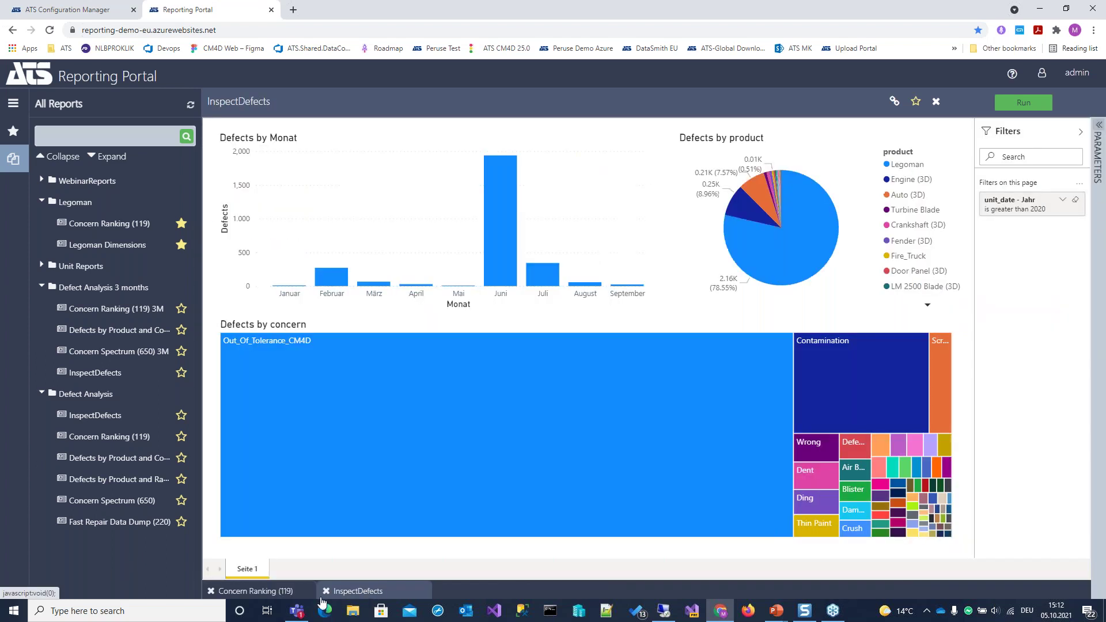
left_click(267, 594)
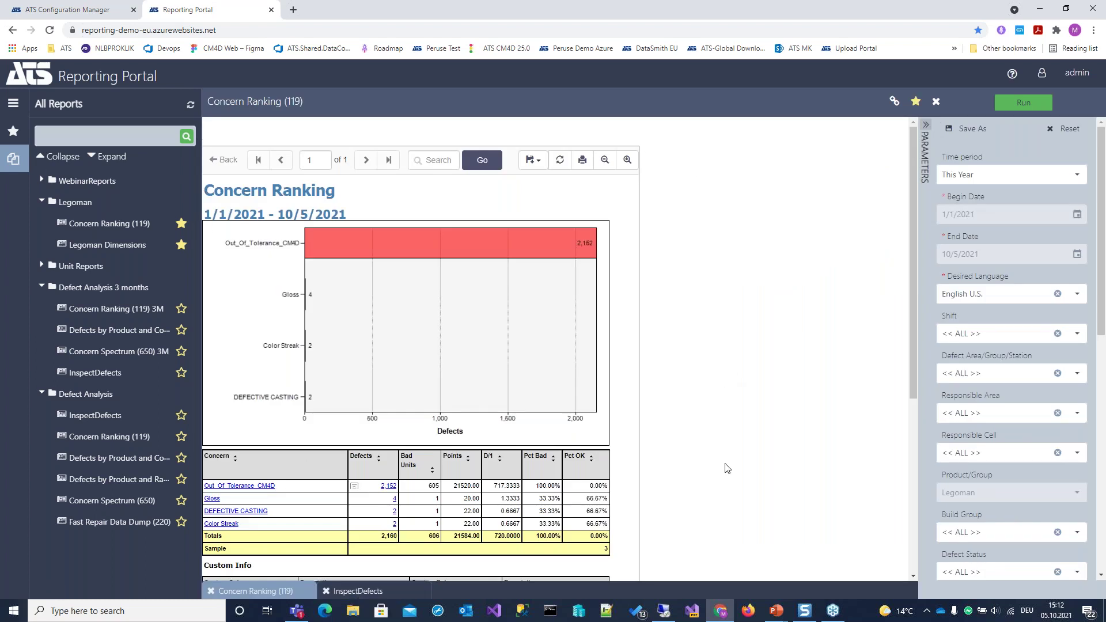
scroll(703, 473, "down", 2)
scroll(703, 473, "up", 2)
left_click(355, 594)
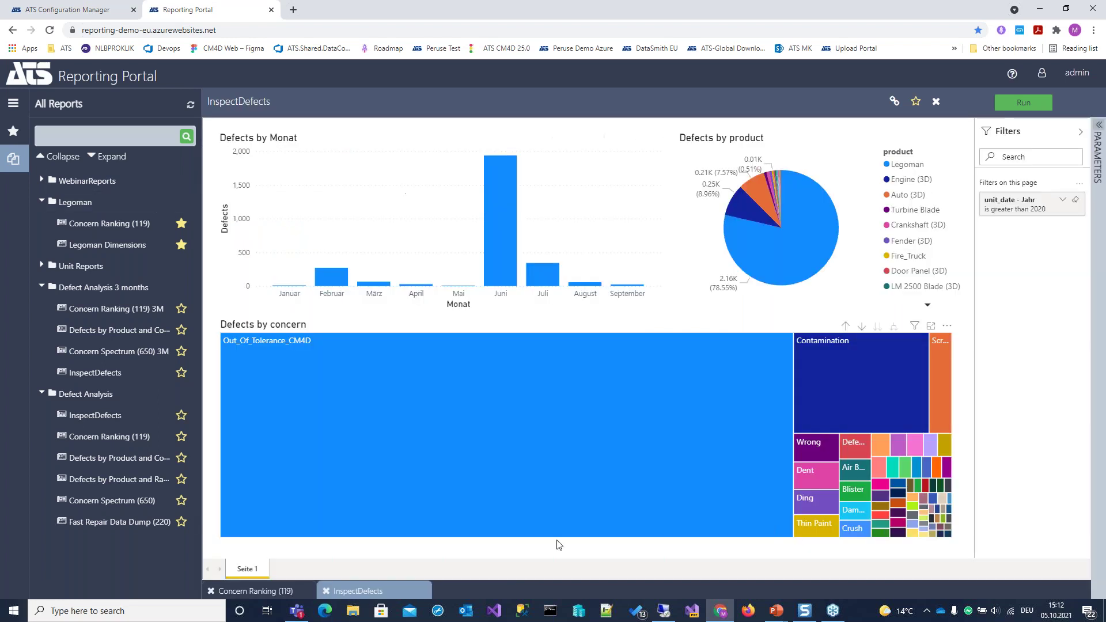
mouse_move(437, 540)
left_click(241, 590)
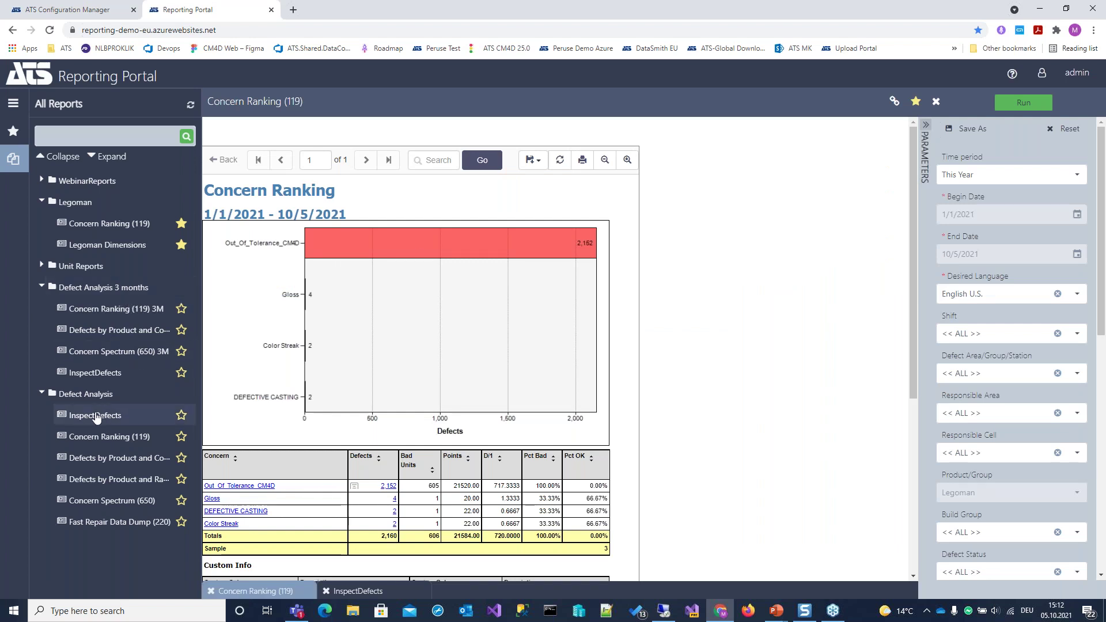
Step: Open Concern Ranking (119) 3M from Defect Analysis 3 months and examine its time period options and other parameters
left_click(116, 317)
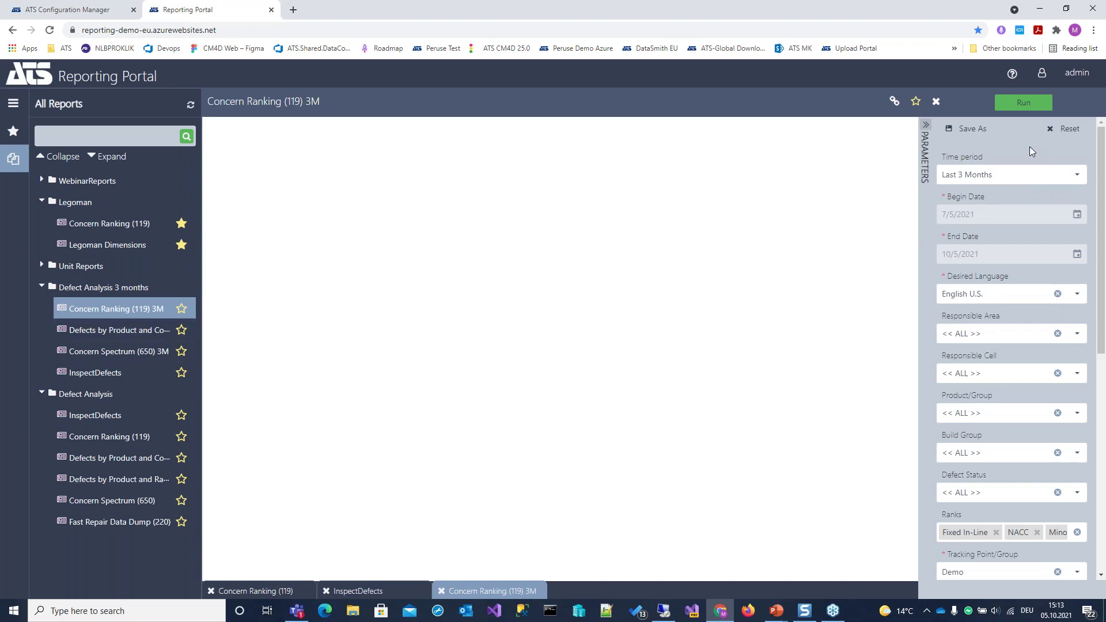
left_click(1078, 175)
left_click(969, 187)
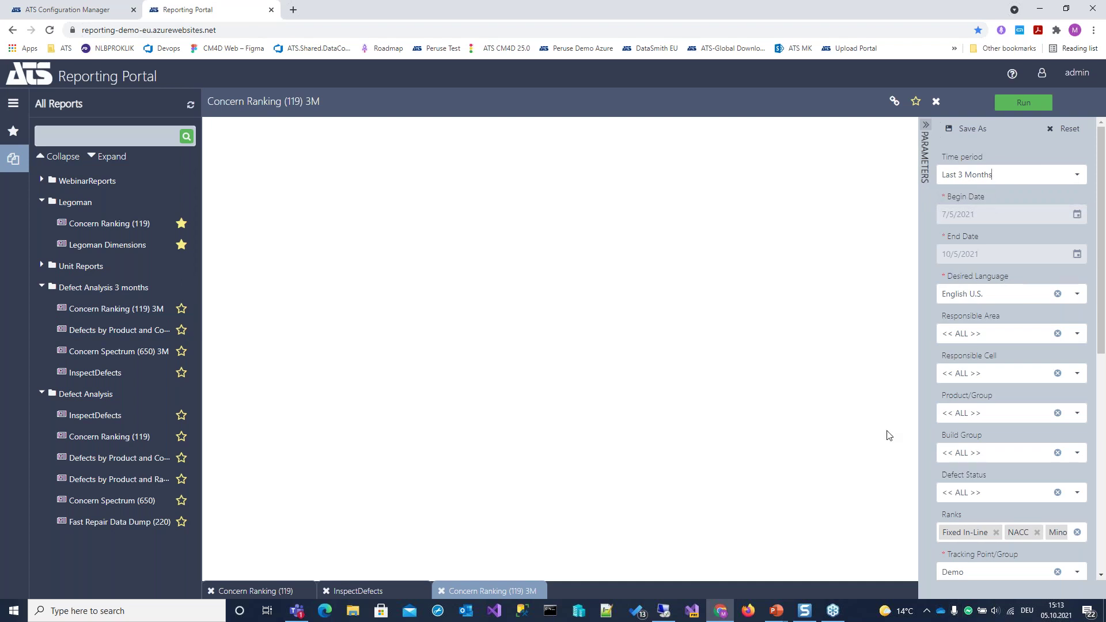
left_click_drag(1101, 301, 1101, 519)
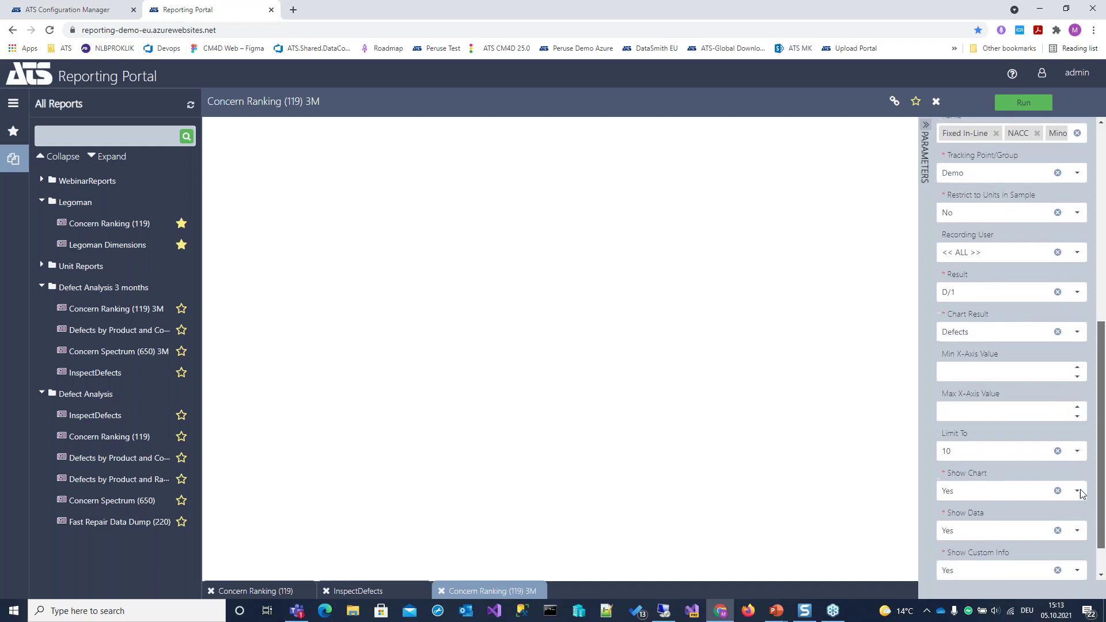
scroll(1077, 324, "up", 10)
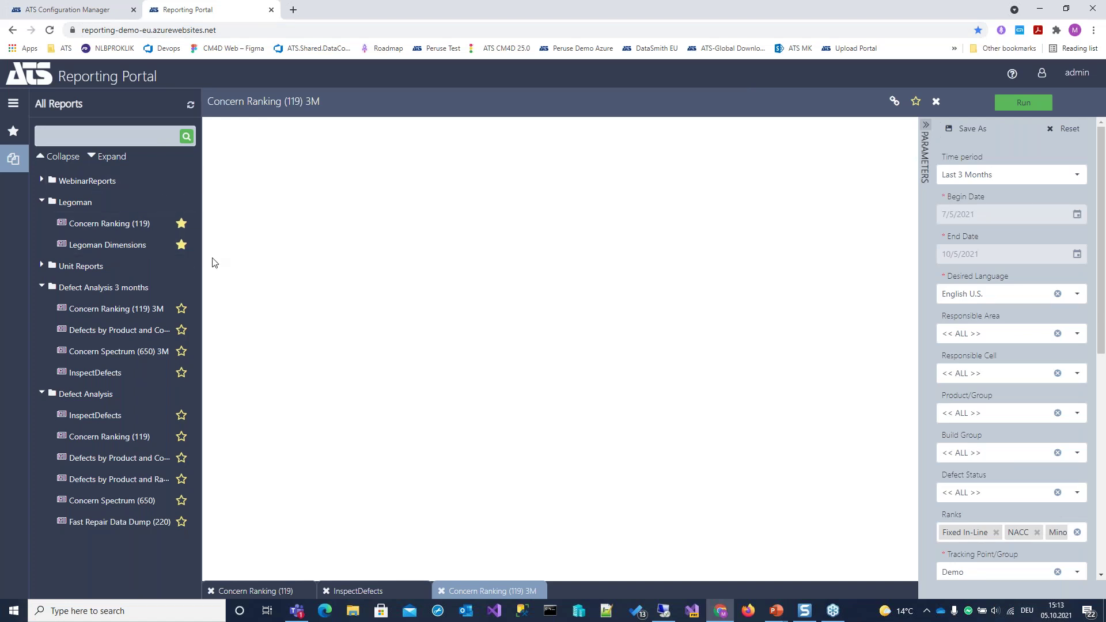
Step: Mark the Defects by Product report in Defect Analysis 3 months as a favorite and create a favorites folder named My Daily Reports
left_click(181, 332)
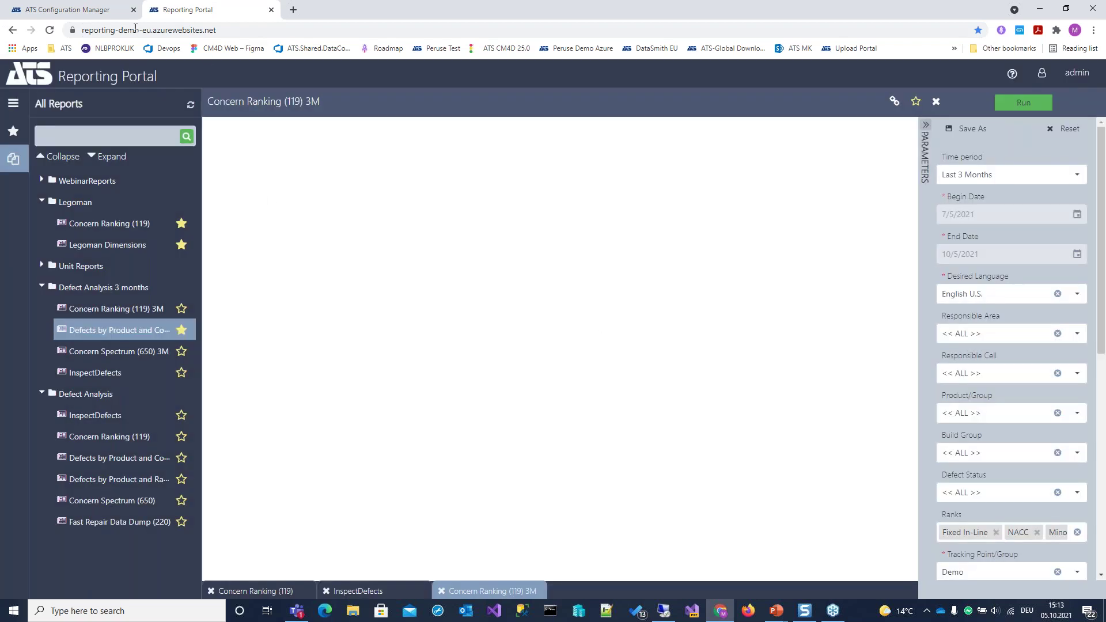
left_click(12, 133)
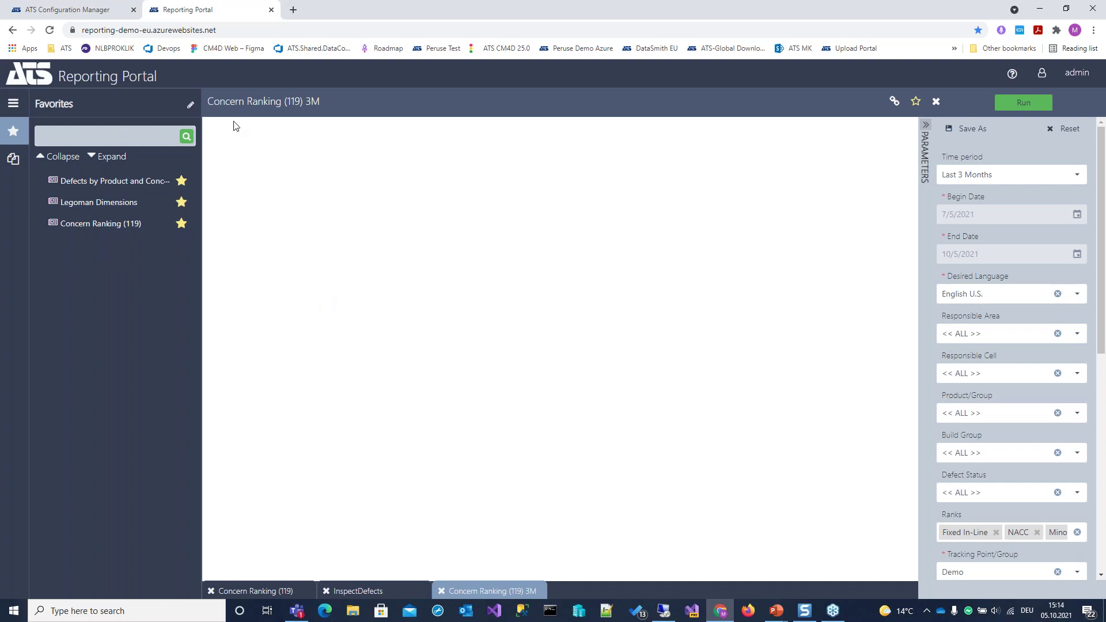
left_click(190, 105)
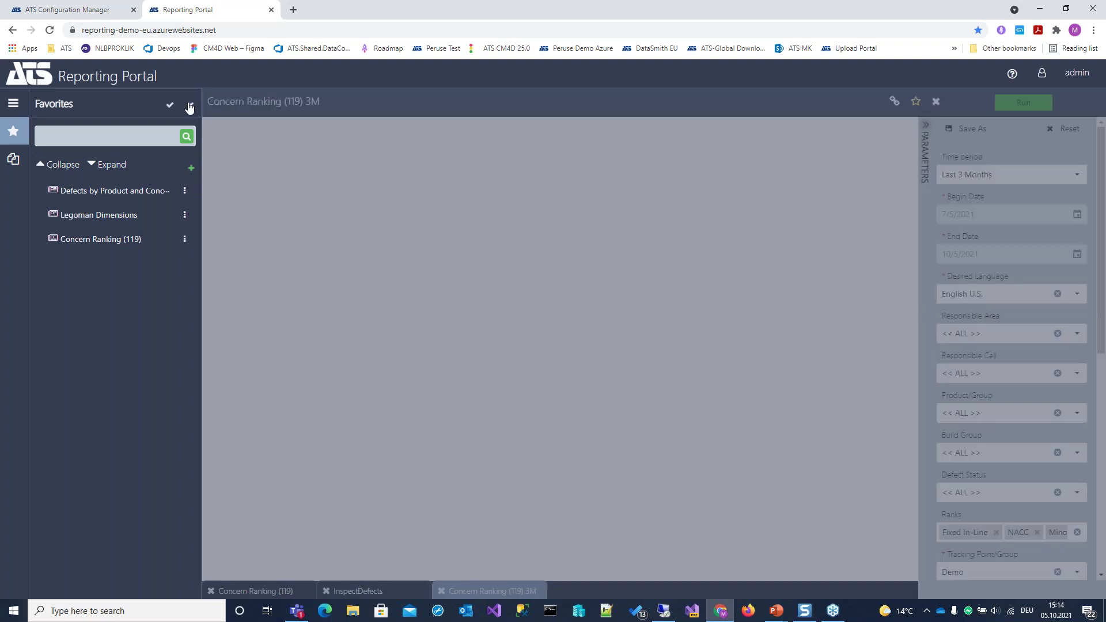
left_click(190, 167)
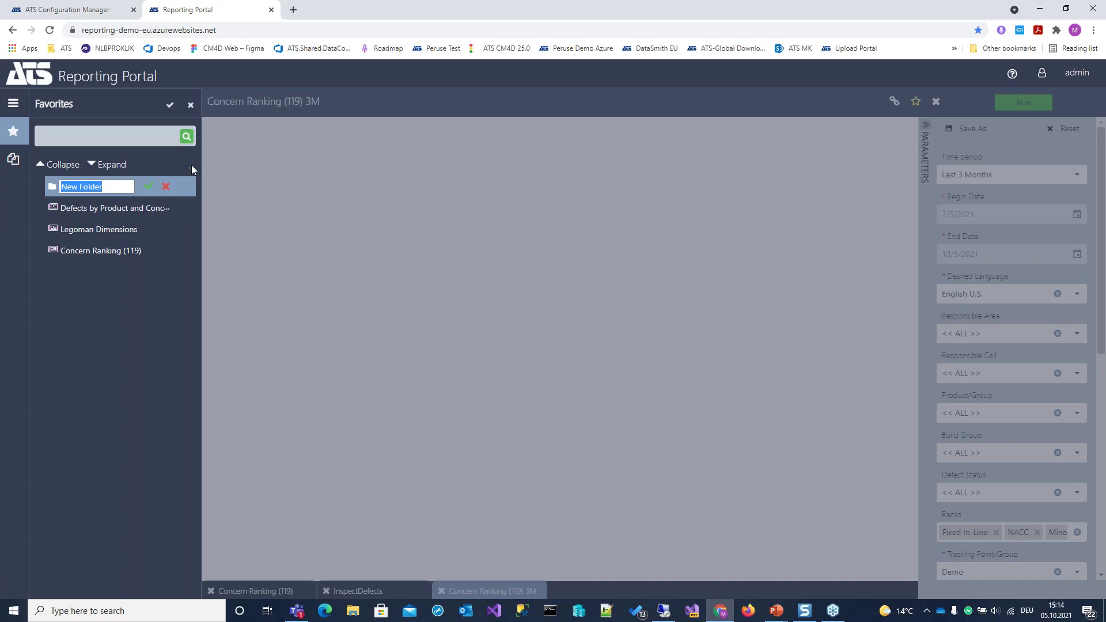
type("My Daily Reports")
key("Return")
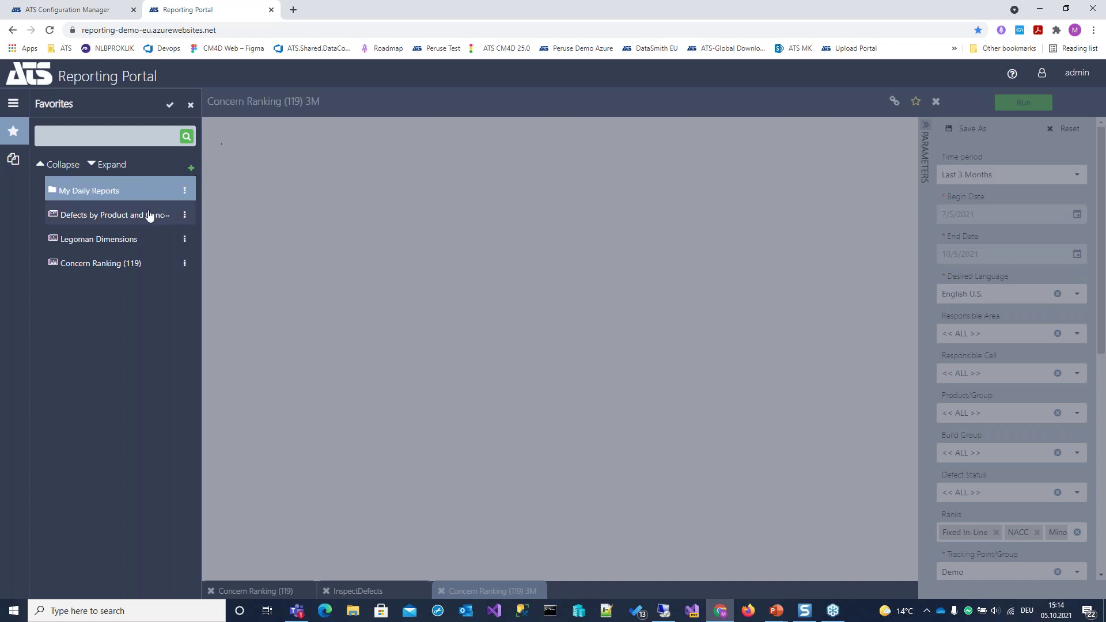
Step: Move the three favorite reports into the My Daily Reports folder and save the Favorites menu
left_click_drag(134, 219, 107, 195)
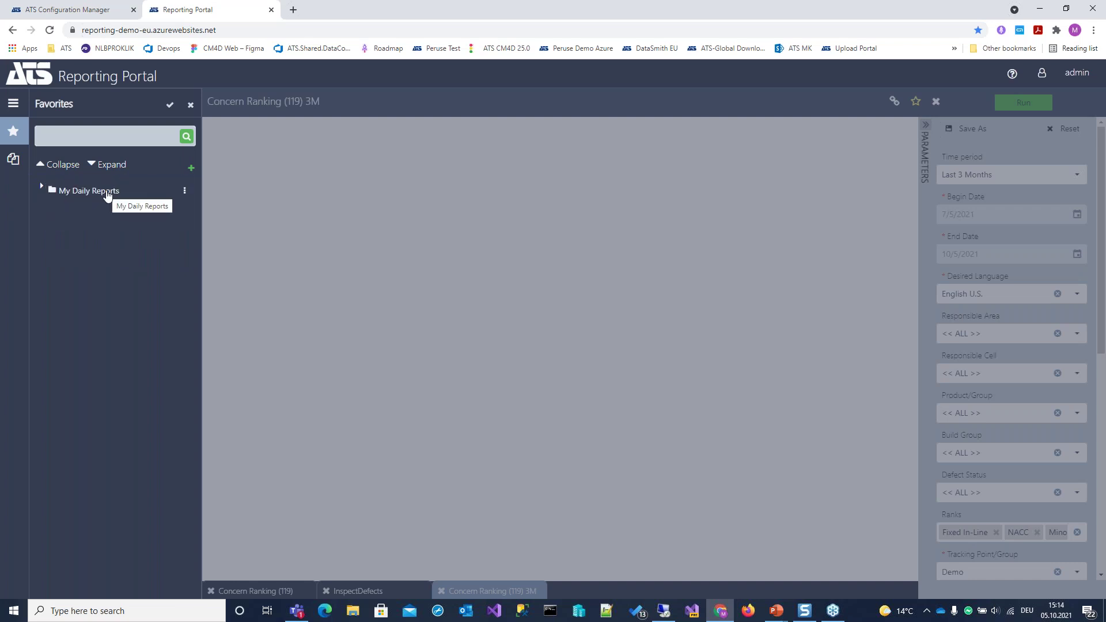
left_click(14, 161)
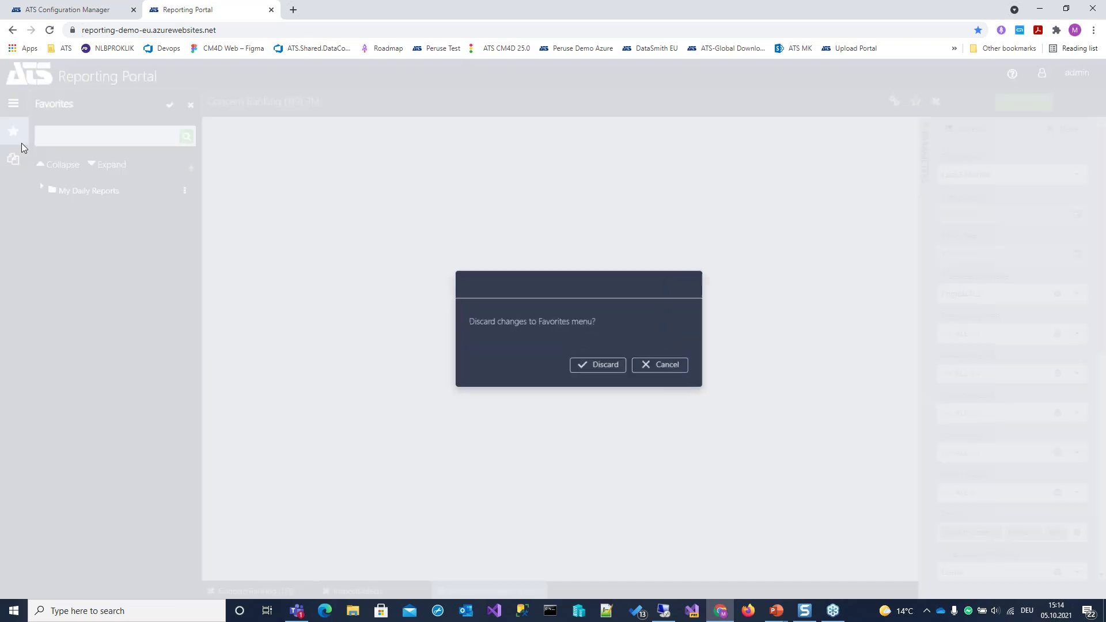
left_click(656, 374)
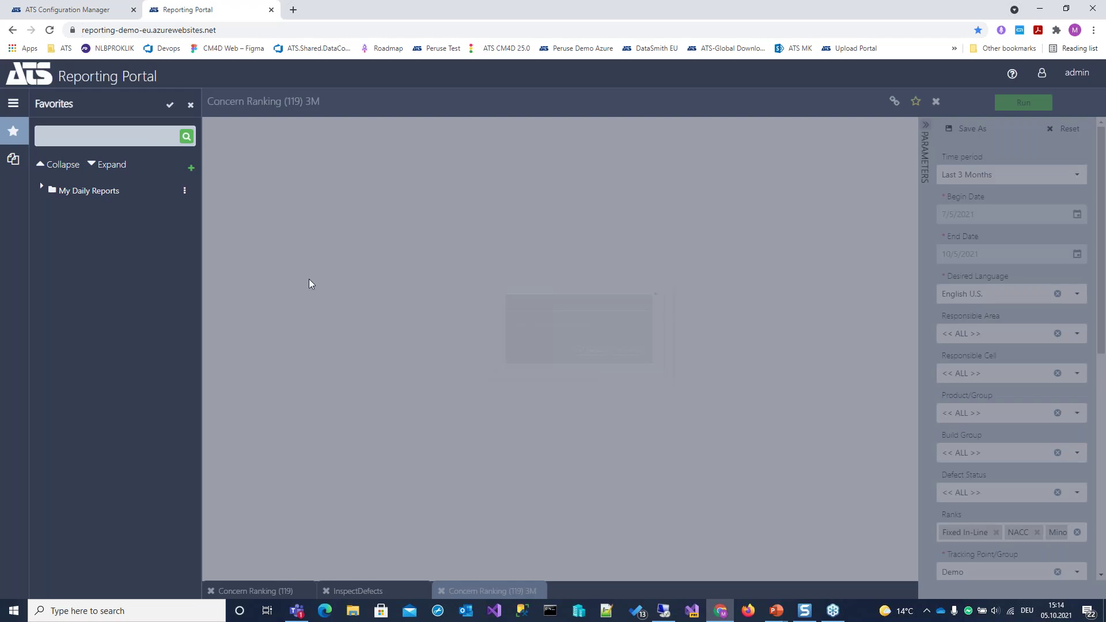
left_click(169, 105)
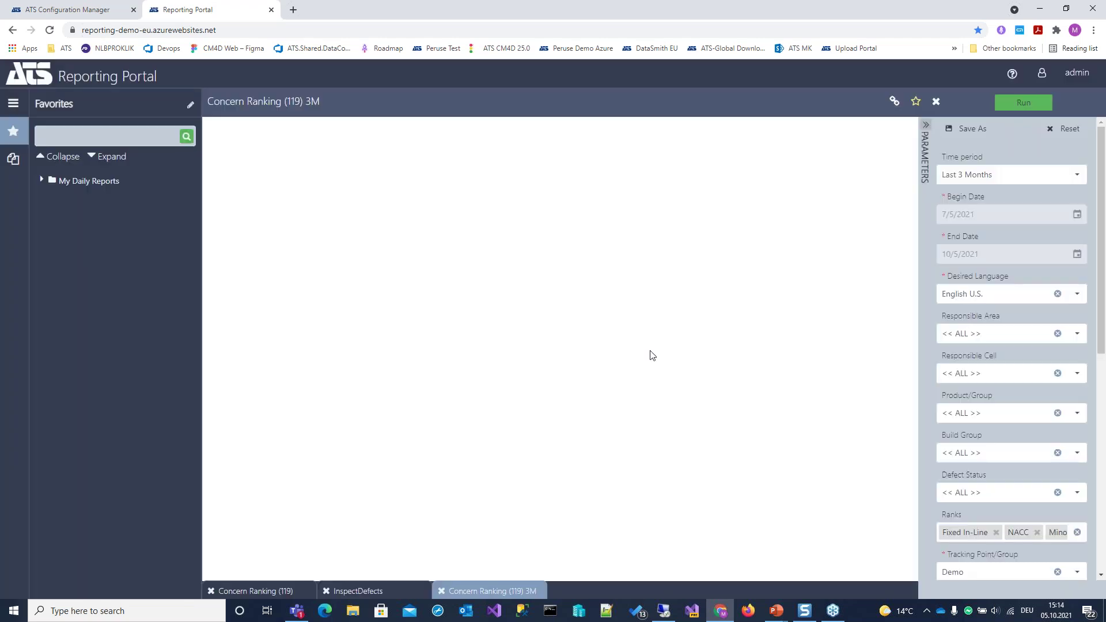
Step: Compare all reports with the favorites, expand My Daily Reports, and open Legoman Dimensions from it
left_click(14, 160)
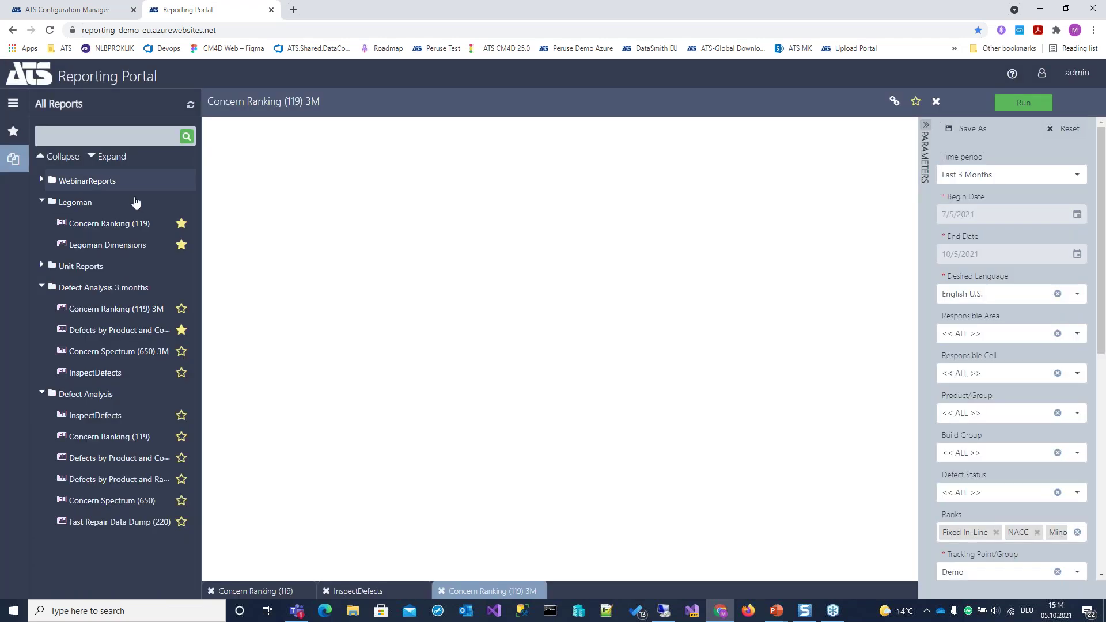
left_click(14, 131)
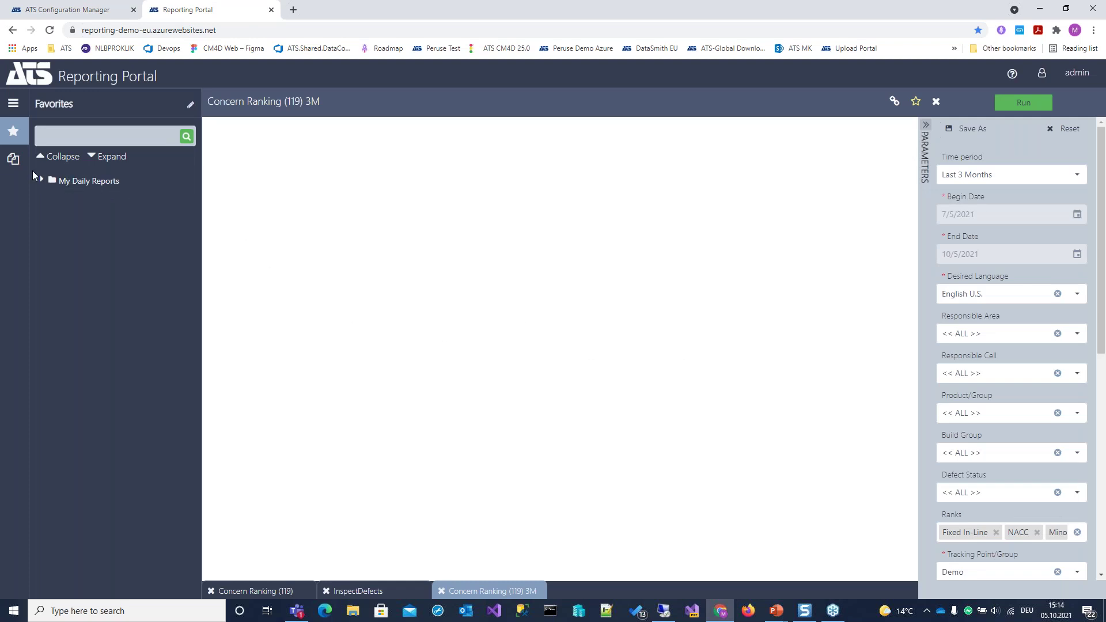
left_click(67, 182)
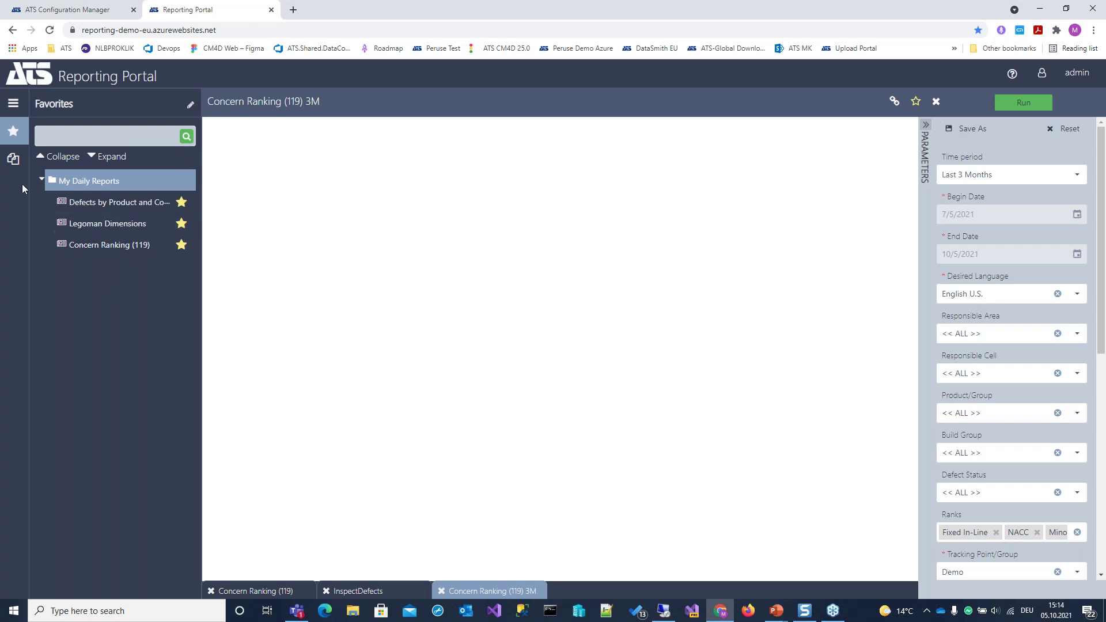
left_click(108, 229)
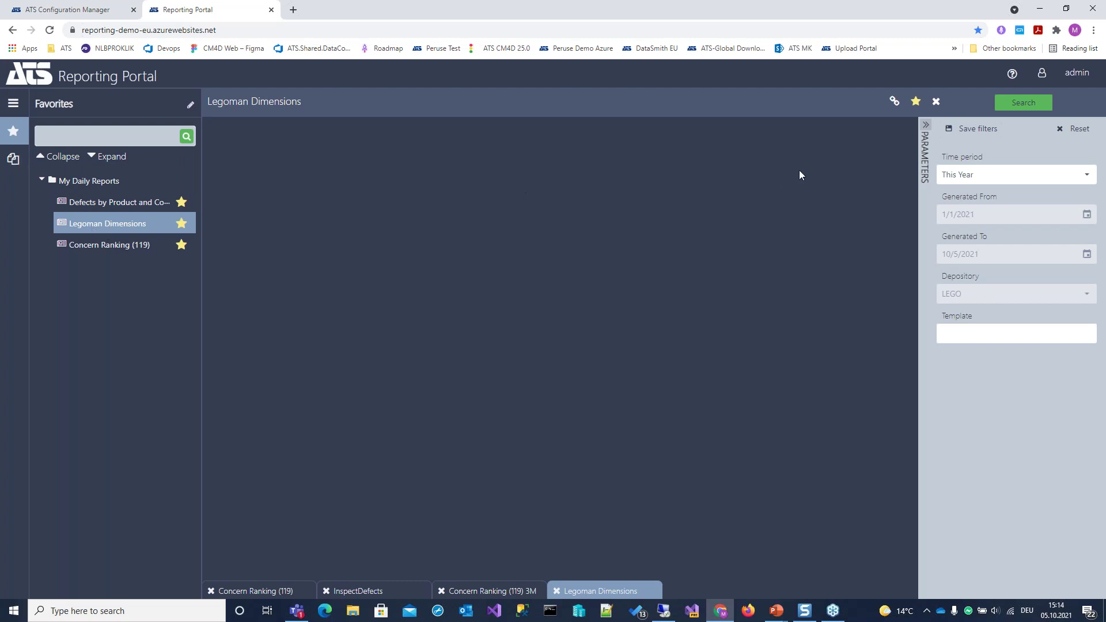
Step: Browse the folders of all reports, including Unit Reports and WebinarReports, and select Legoman Dimensions in the Legoman folder
left_click(12, 159)
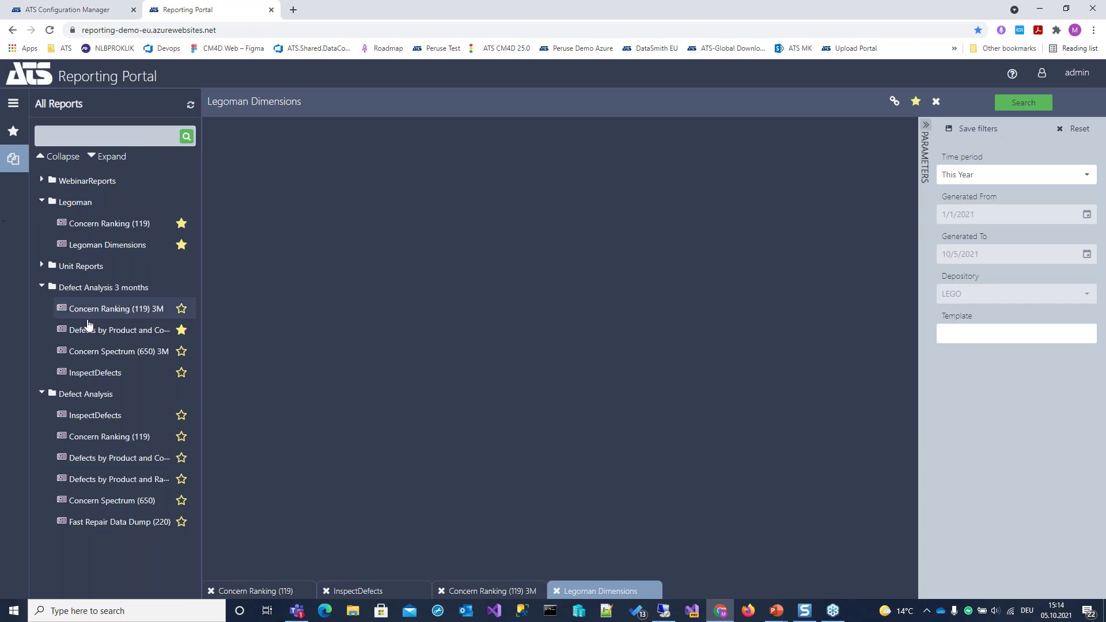
left_click(41, 266)
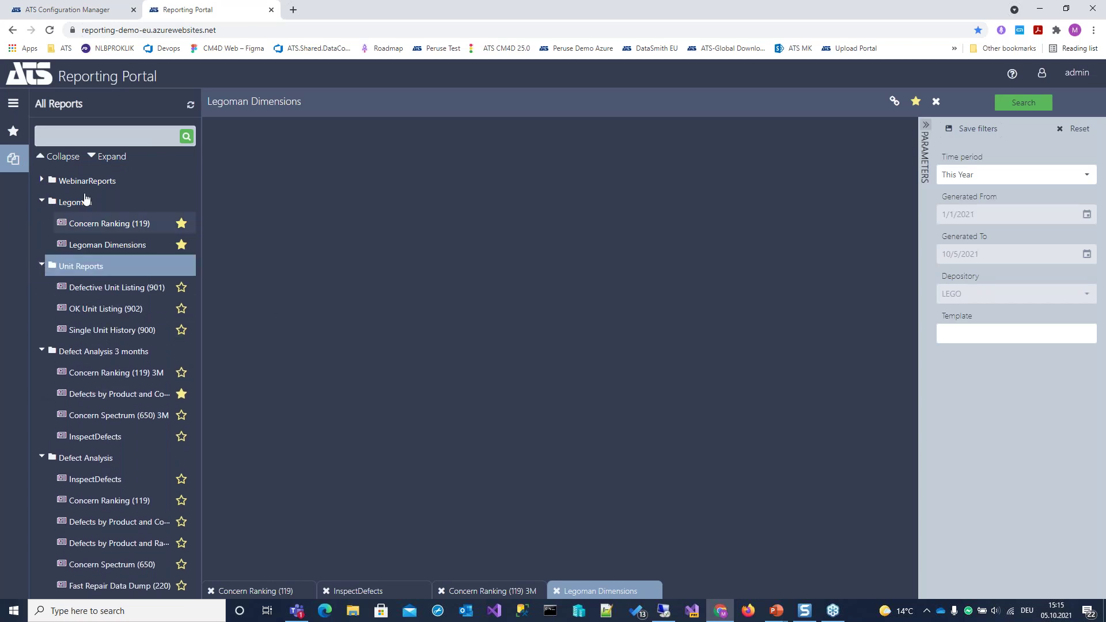
left_click(42, 181)
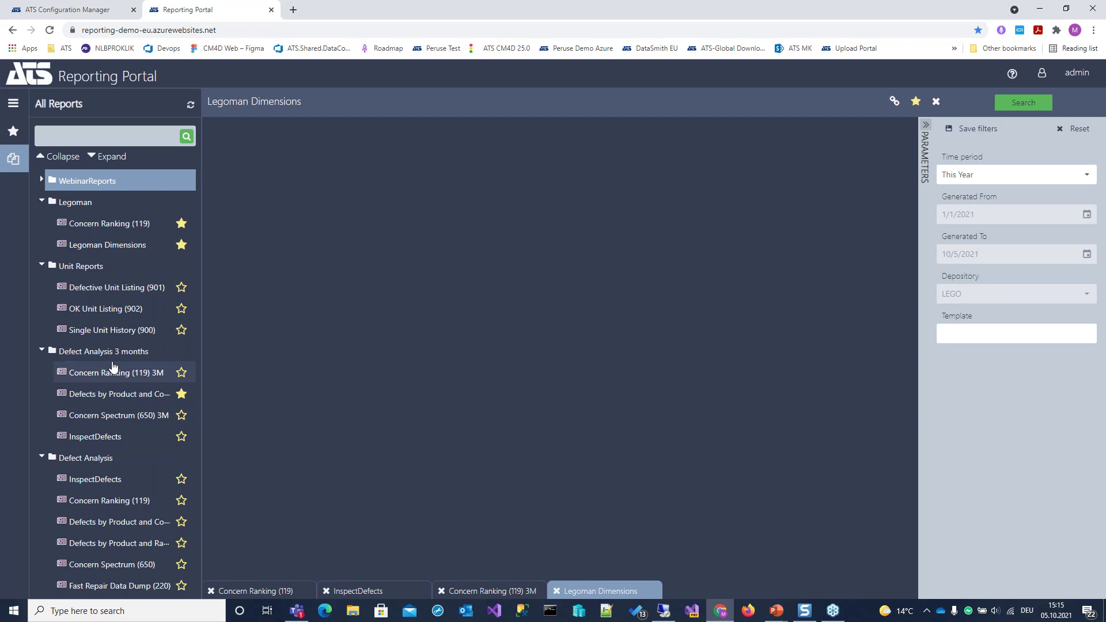
left_click(136, 247)
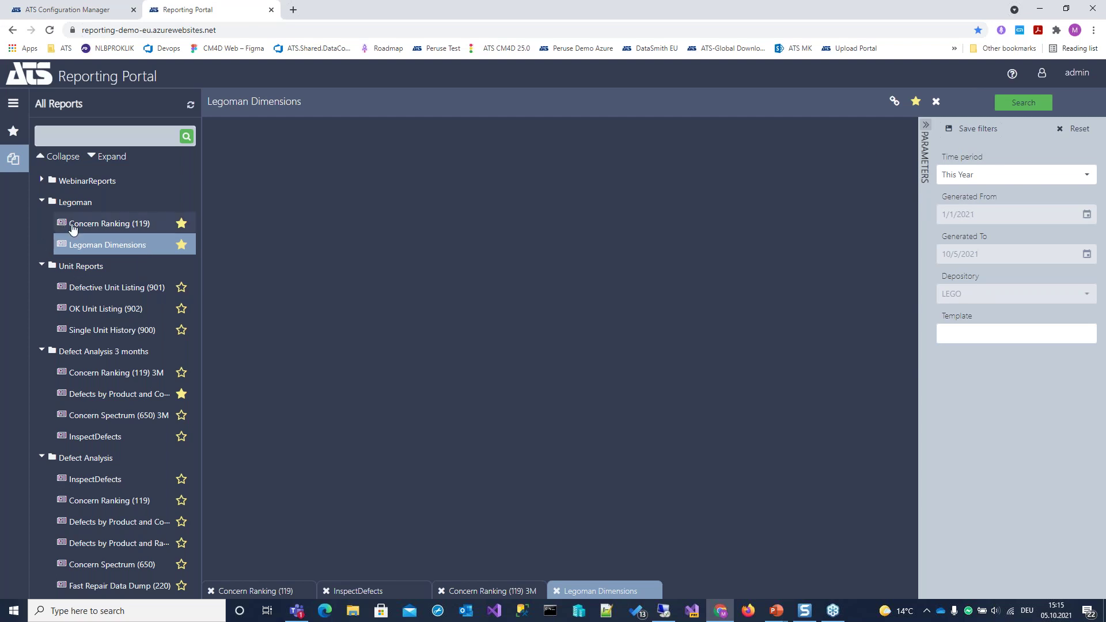
Step: Open Concern Ranking (119) from the Legoman folder, set its time period to Last 3 Months and run the report
left_click(122, 226)
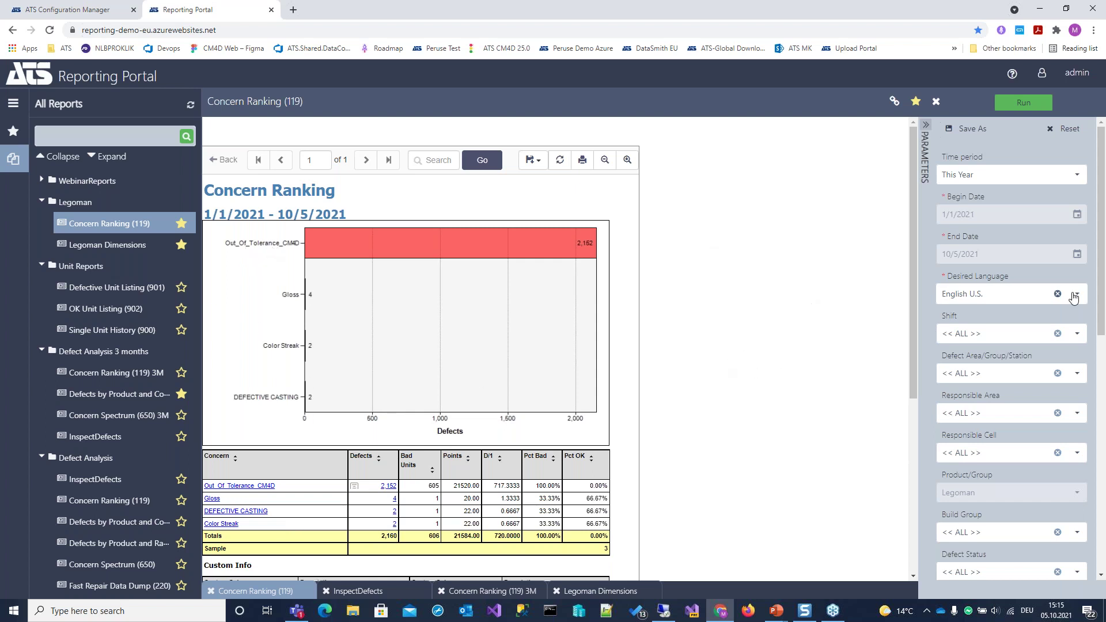
left_click(1084, 177)
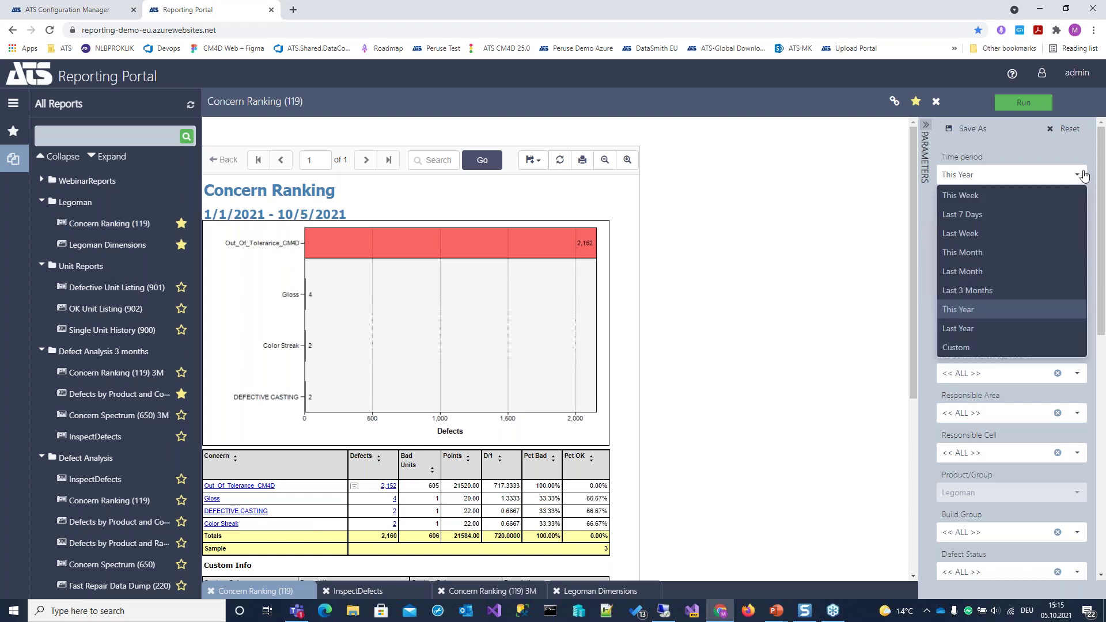
left_click(985, 330)
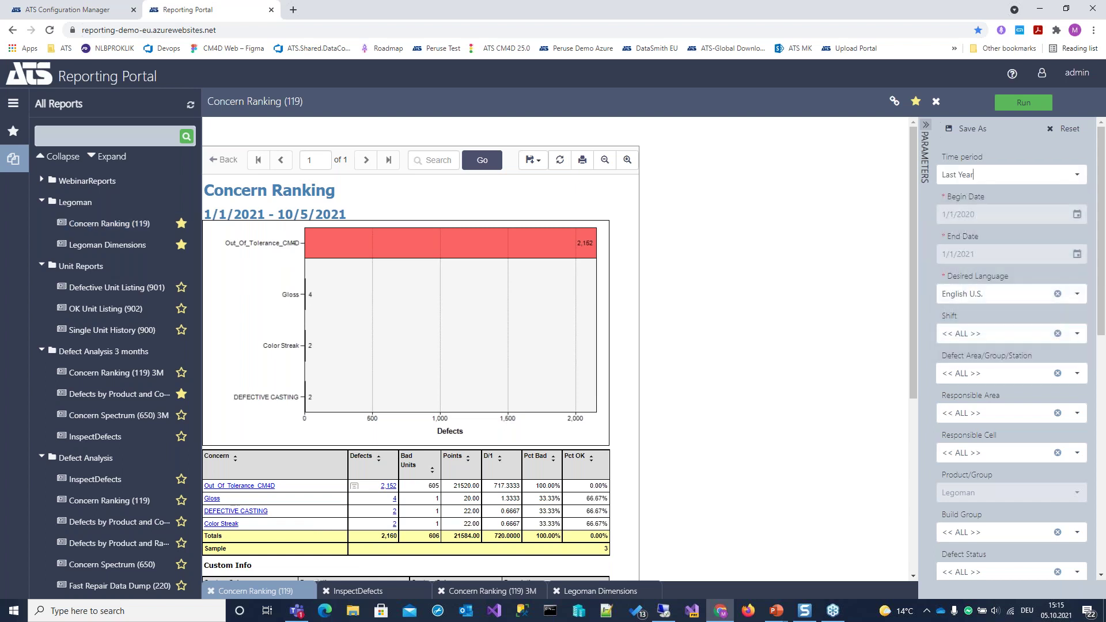
left_click(1079, 178)
left_click(978, 292)
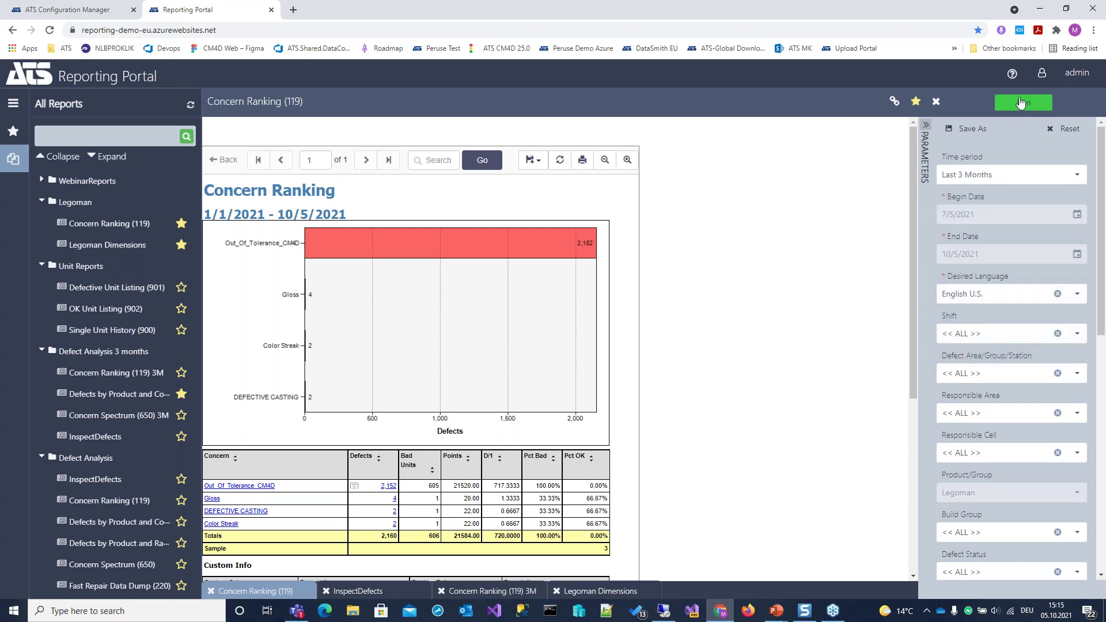
left_click(1029, 107)
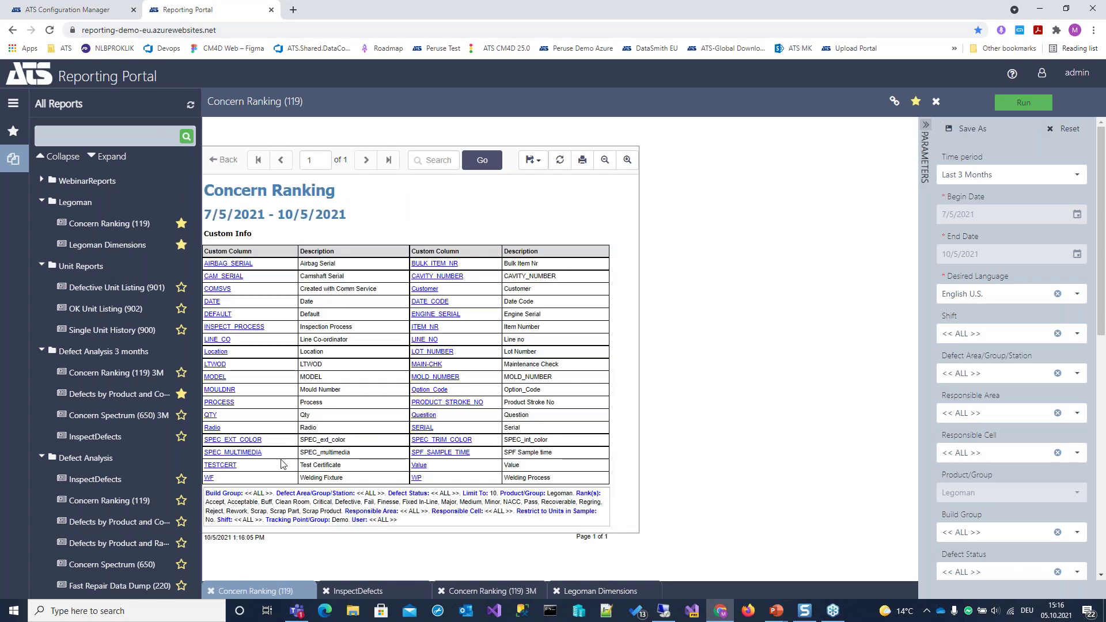
Step: Save the report with its current parameters as Concern Ranking My Parameters and expand Concern Ranking (119) in the Legoman folder
left_click(972, 133)
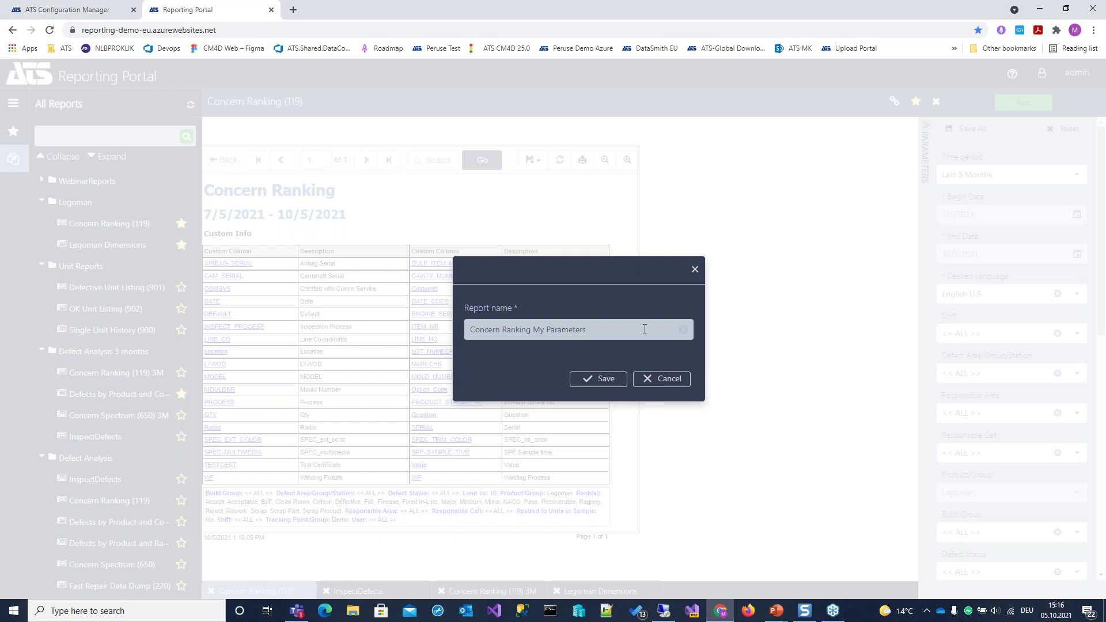
left_click(600, 382)
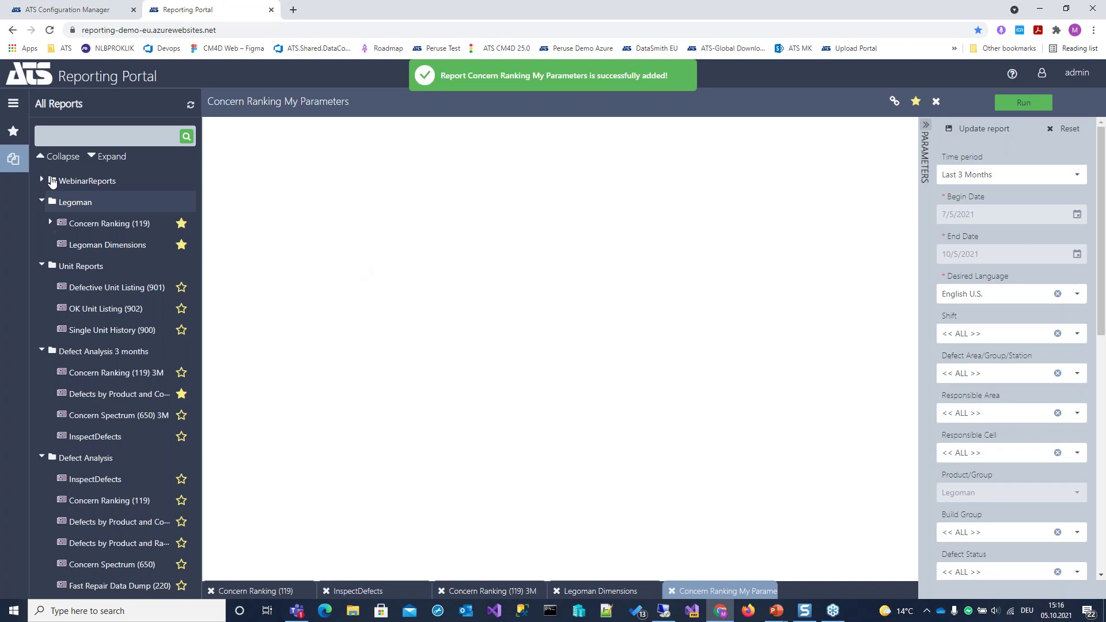
left_click(50, 221)
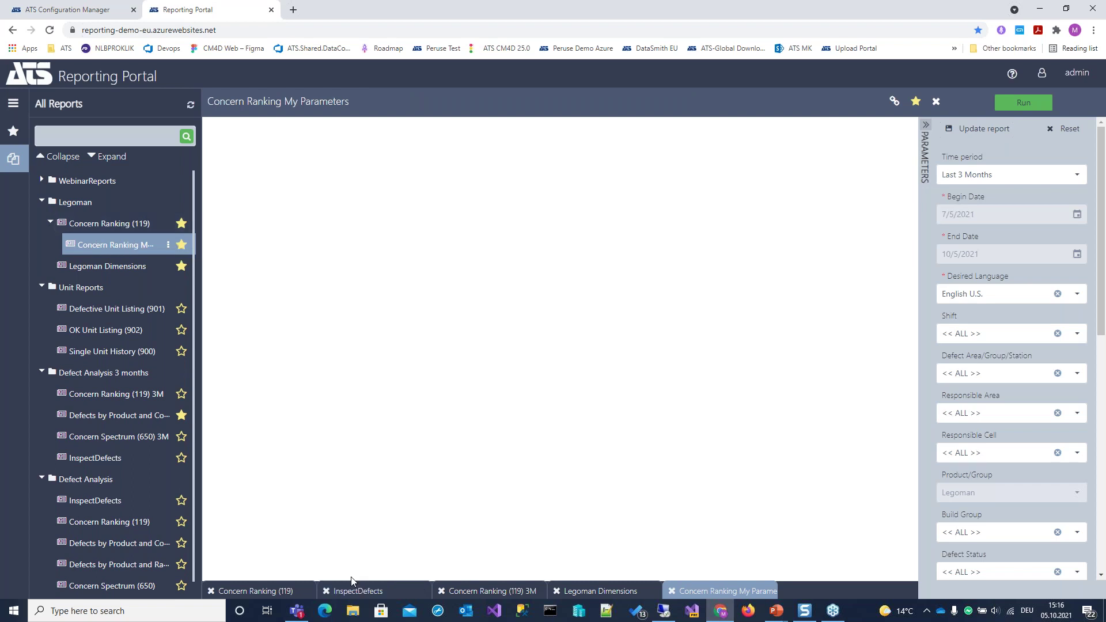
Step: Compare the original Concern Ranking (119) and Legoman Dimensions with the saved Concern Ranking My Parameters report
left_click(132, 225)
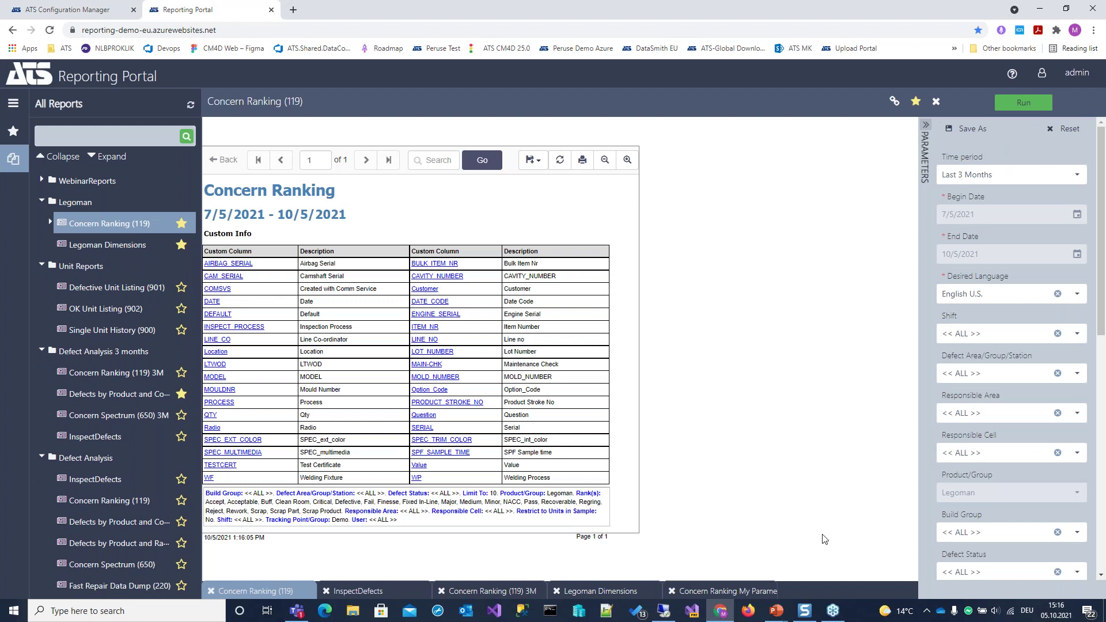
left_click(121, 247)
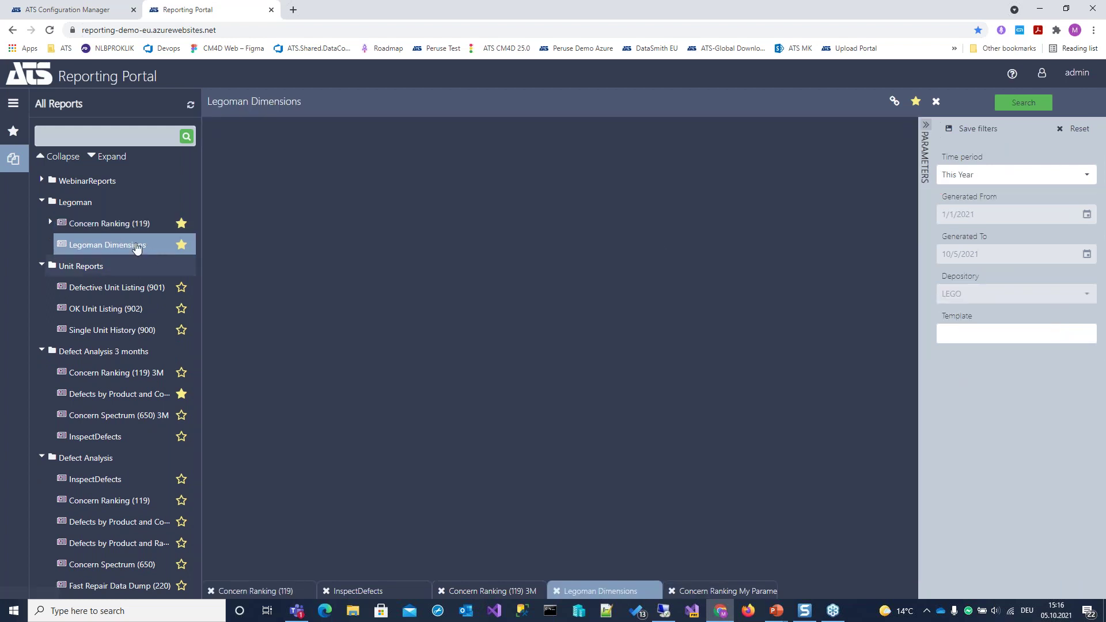
left_click(50, 223)
left_click(87, 245)
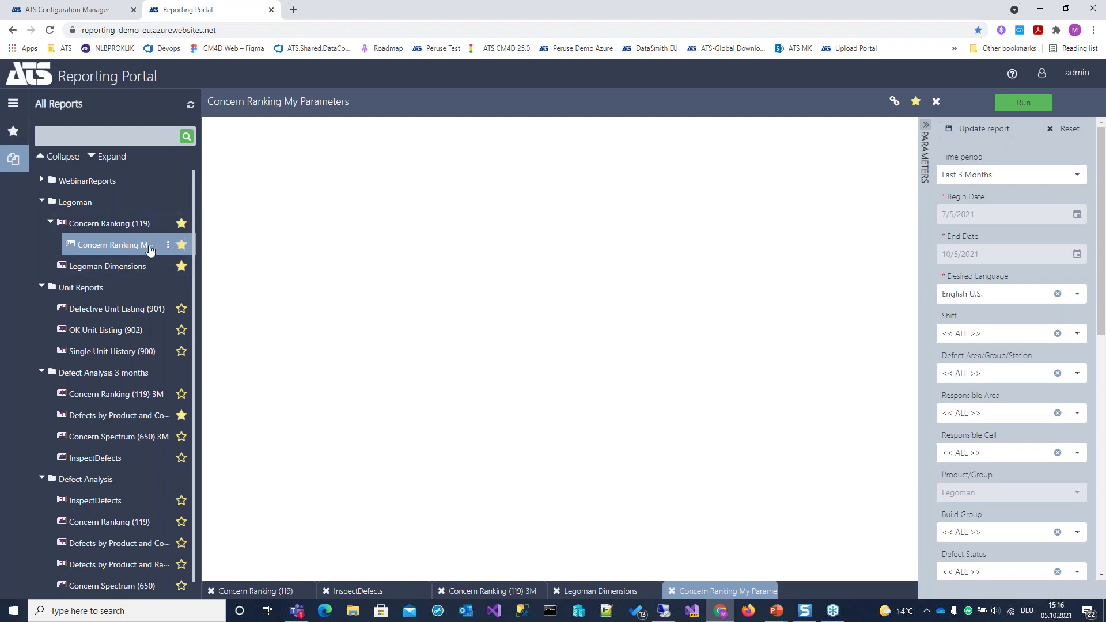
Step: Show the favorites, expand My Daily Reports and open Concern Ranking My Parameters
left_click(14, 137)
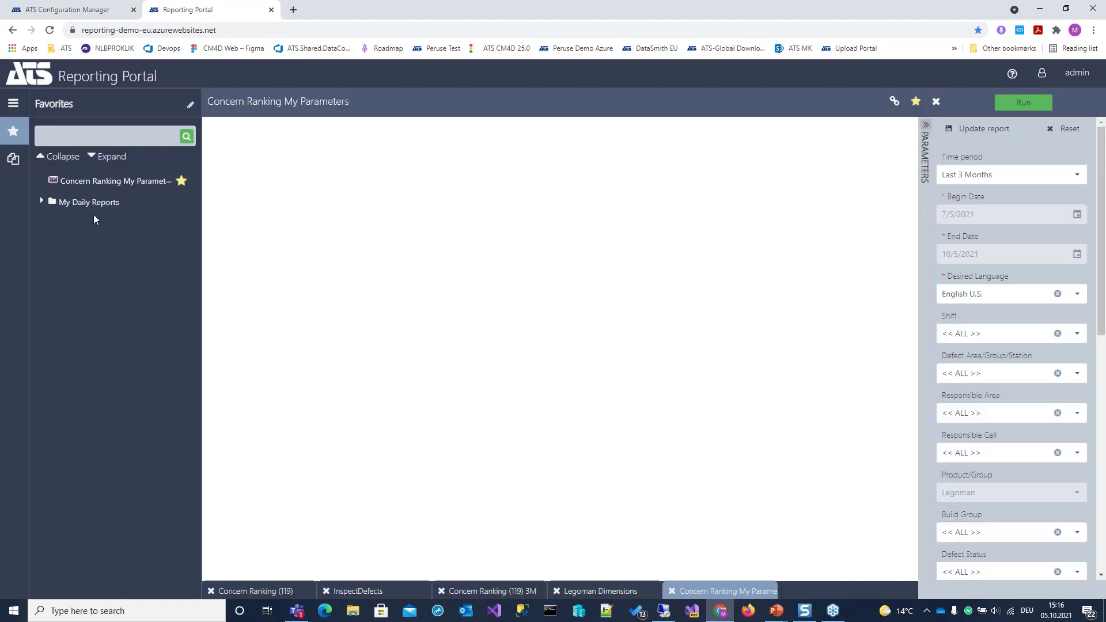
left_click(42, 203)
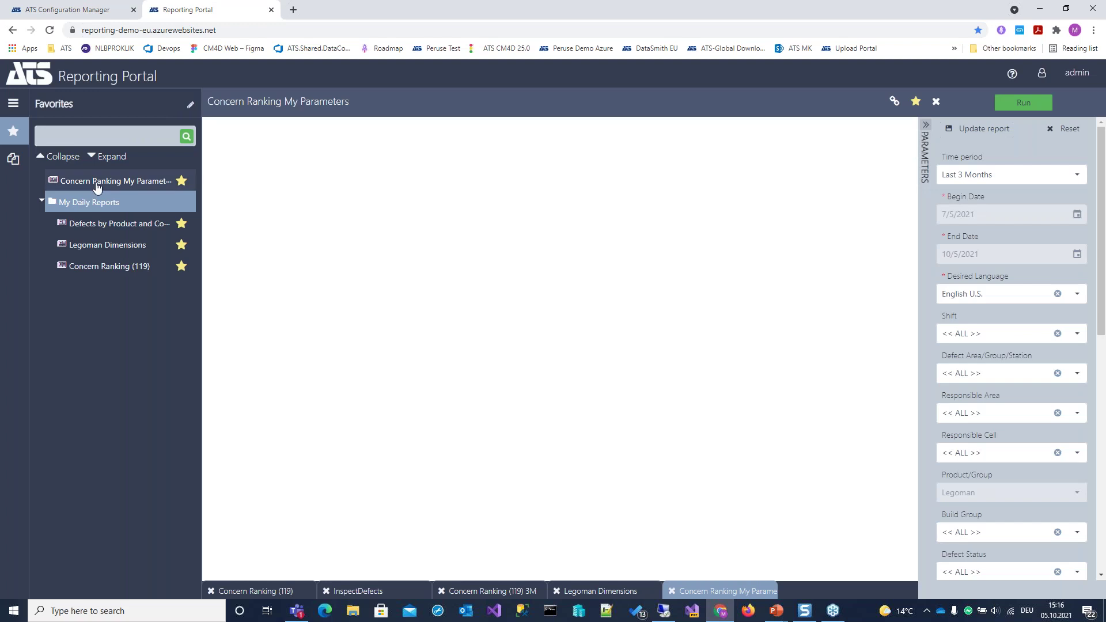
left_click(97, 186)
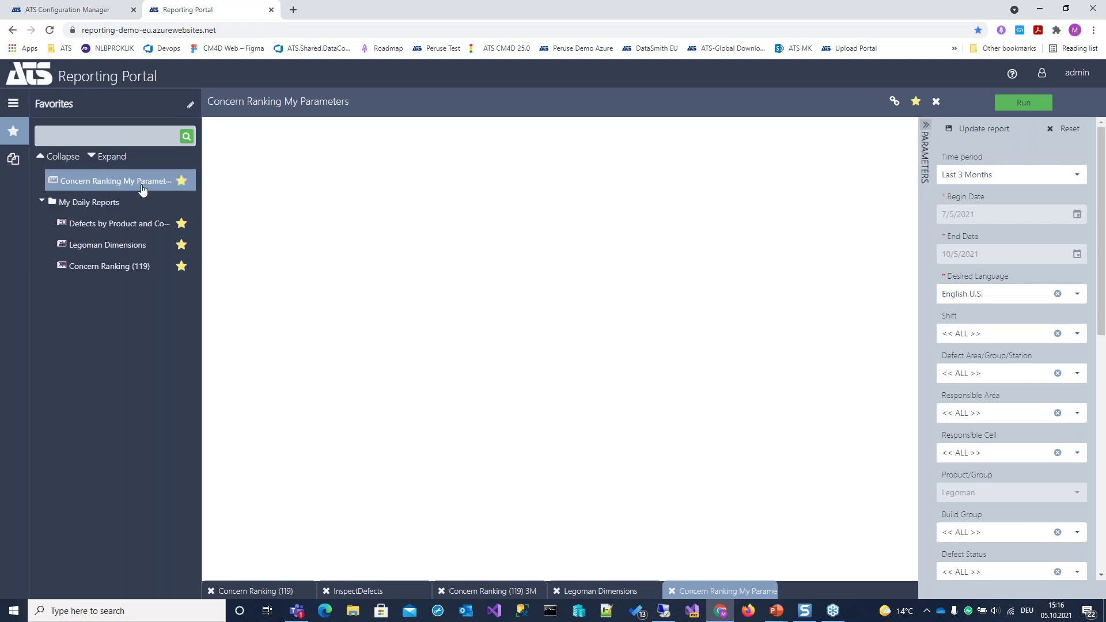
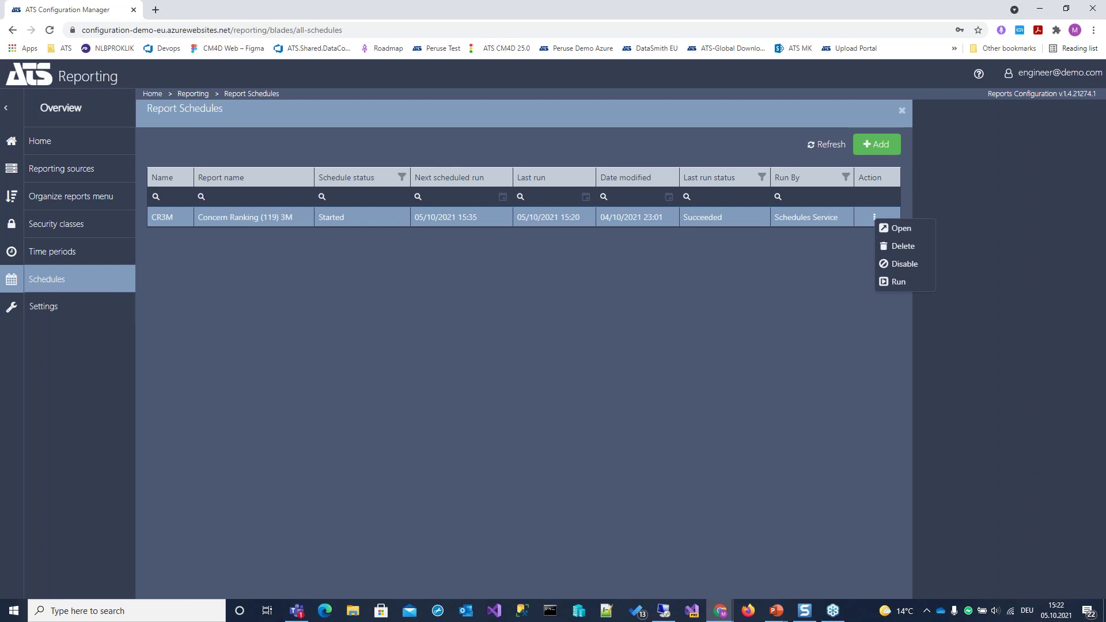
Step: Open the CR3M report schedule and review its run history with 20 entries per page
left_click(899, 228)
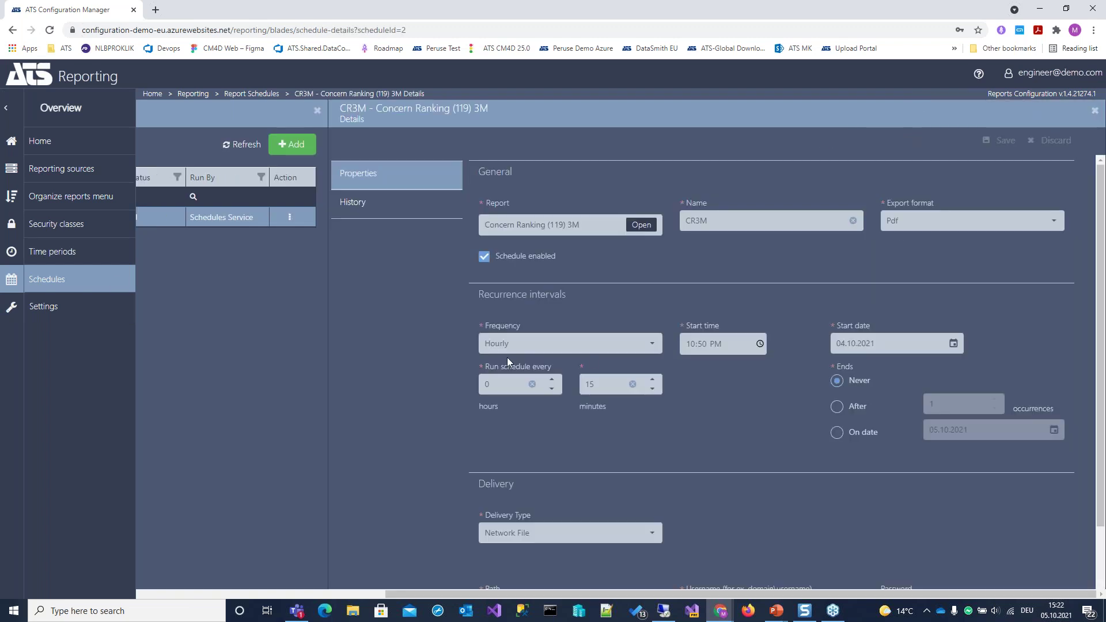
left_click(360, 206)
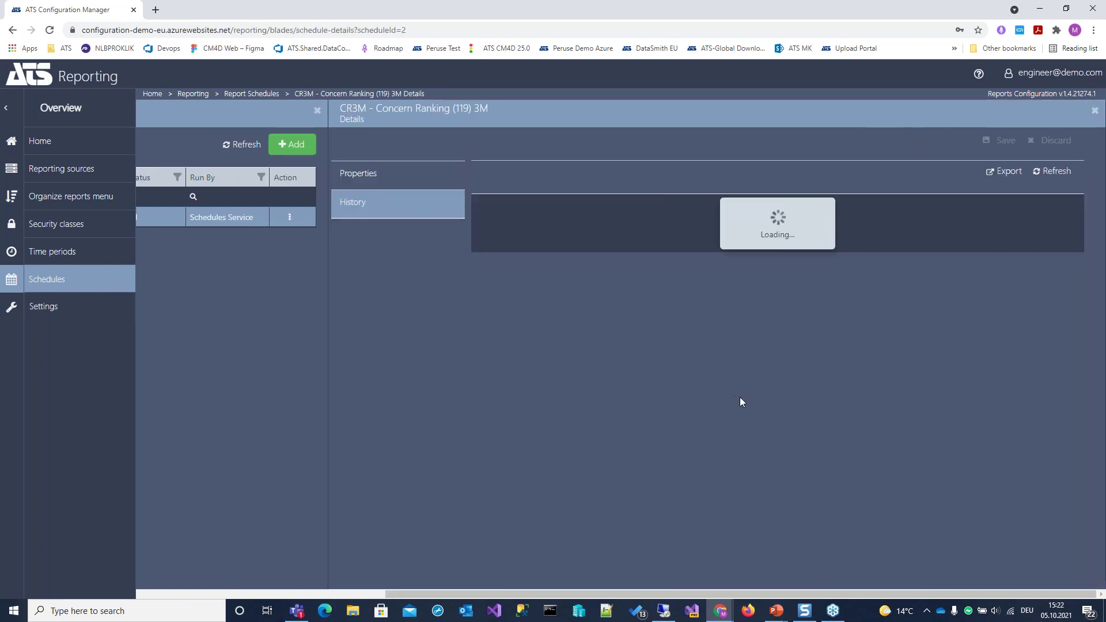
left_click(226, 594)
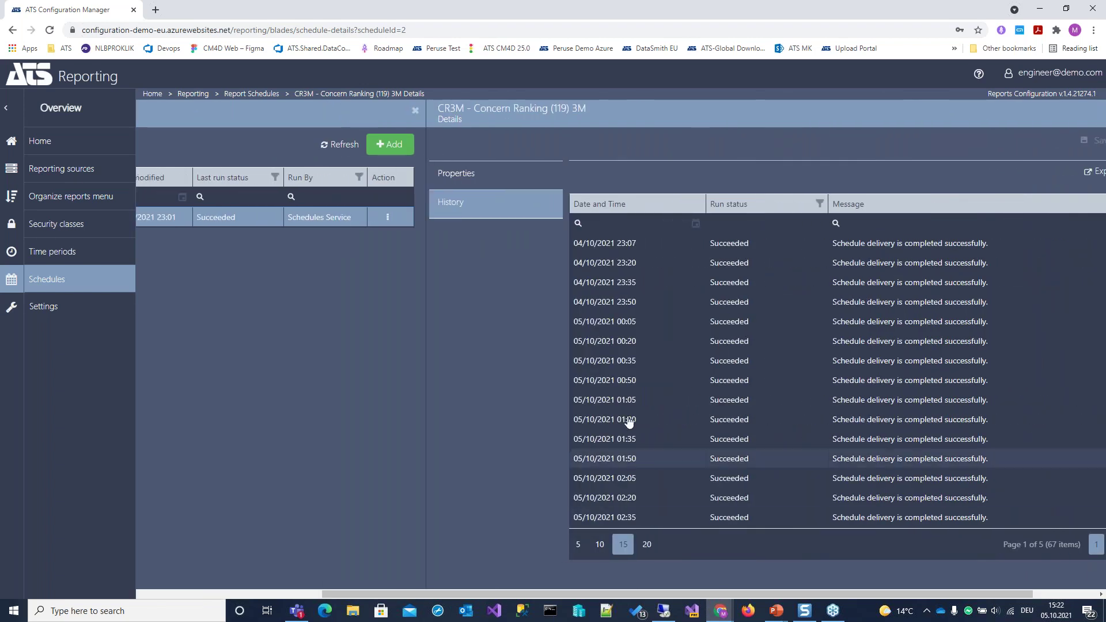
left_click(646, 546)
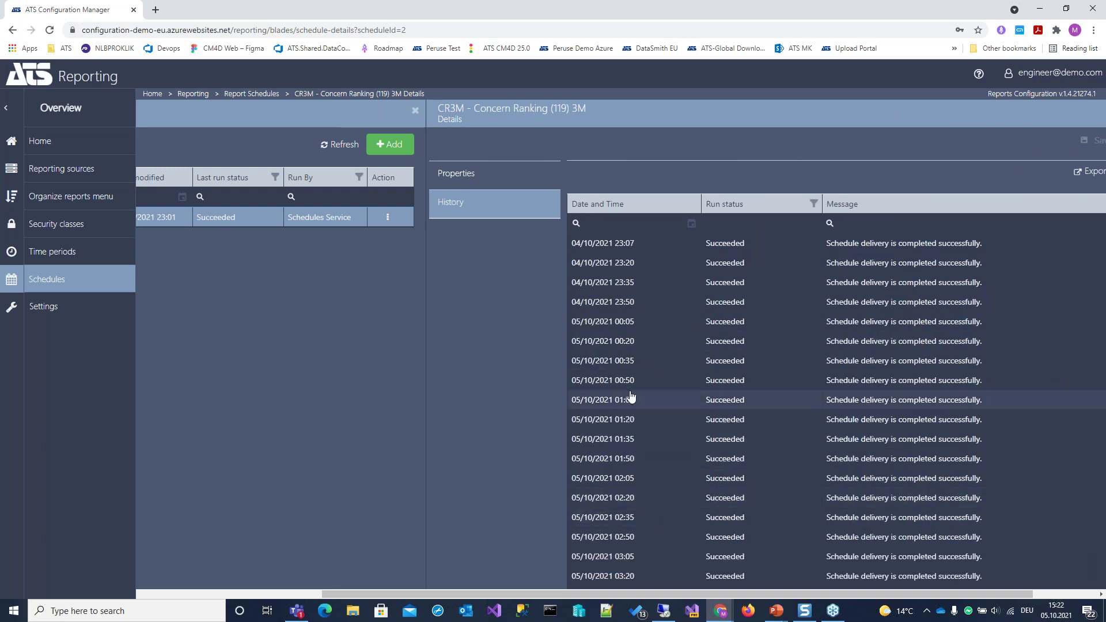
scroll(858, 556, "down", 1)
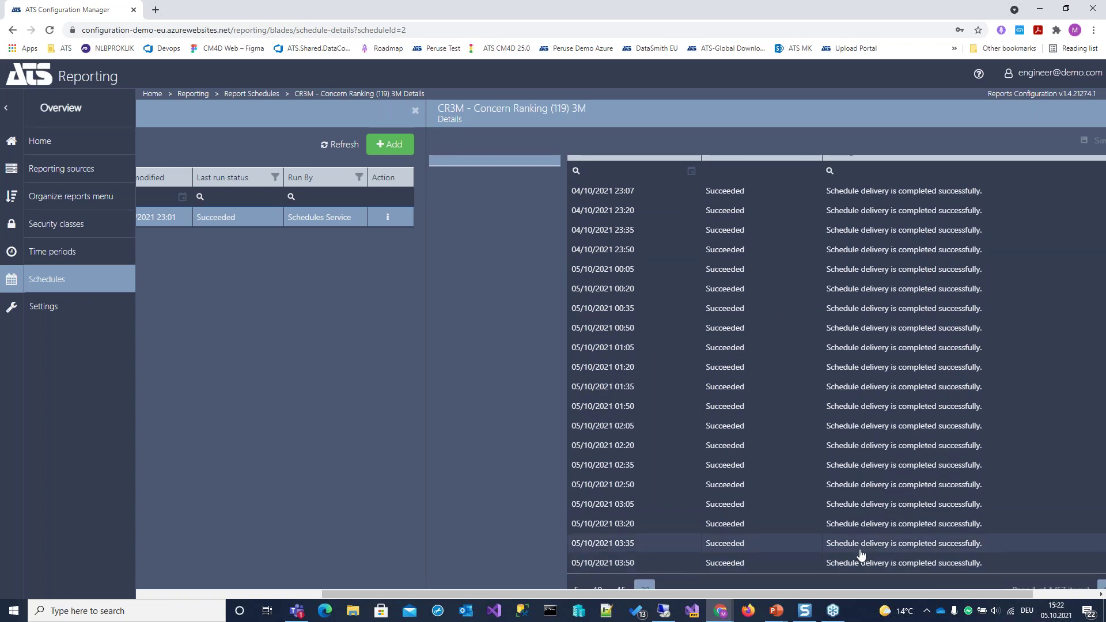
scroll(864, 556, "up", 1)
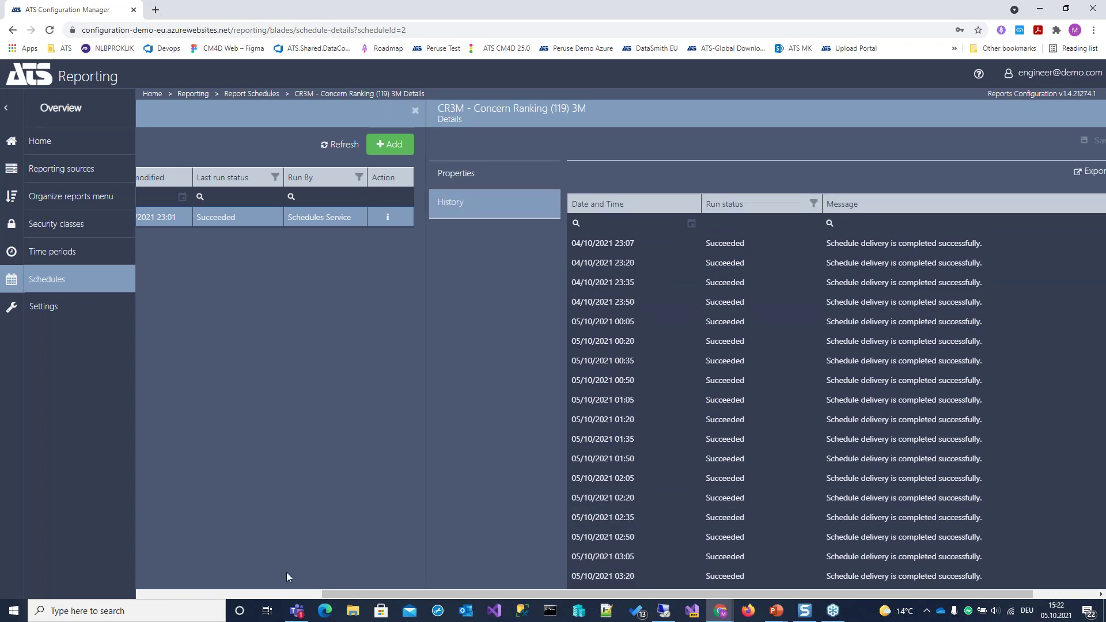
left_click(261, 594)
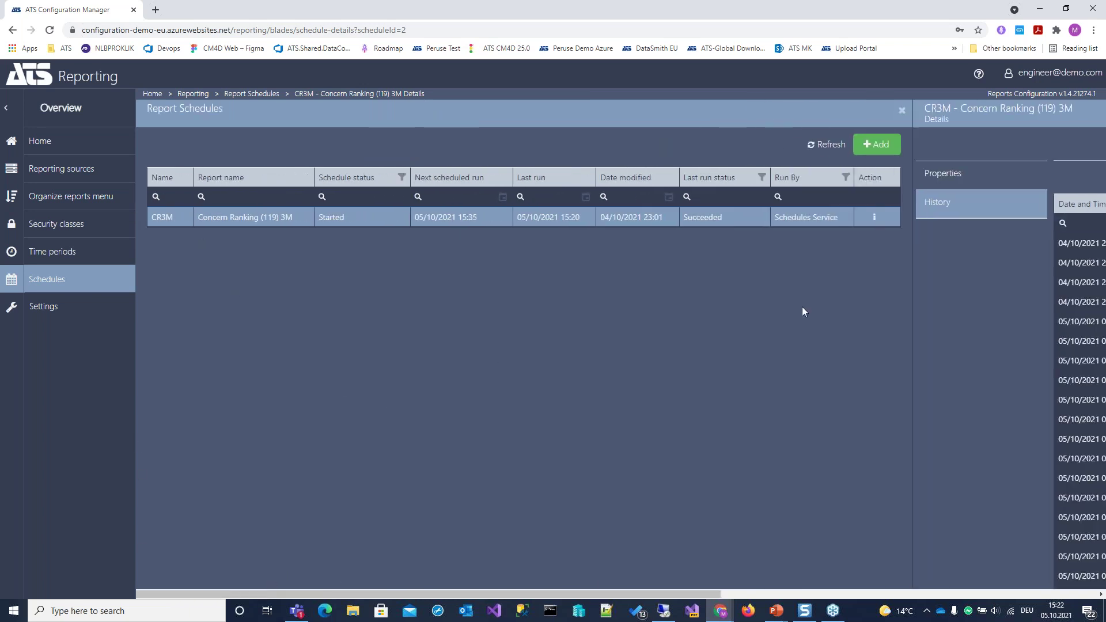
Step: Review the recurrence and delivery settings in the CR3M schedule's properties
left_click(958, 182)
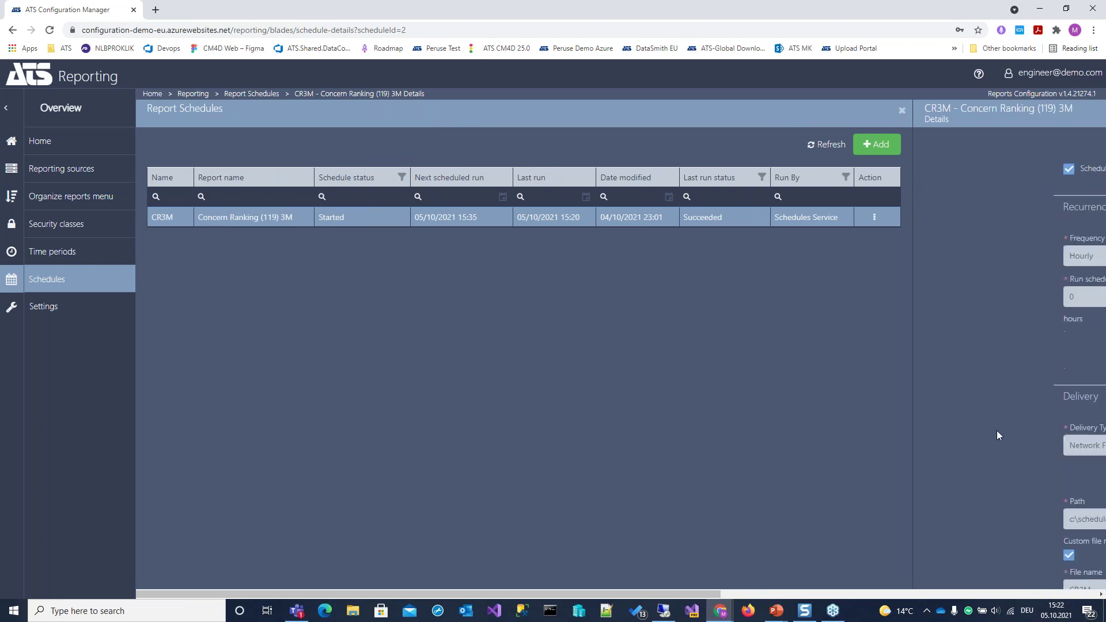
left_click_drag(715, 594, 976, 603)
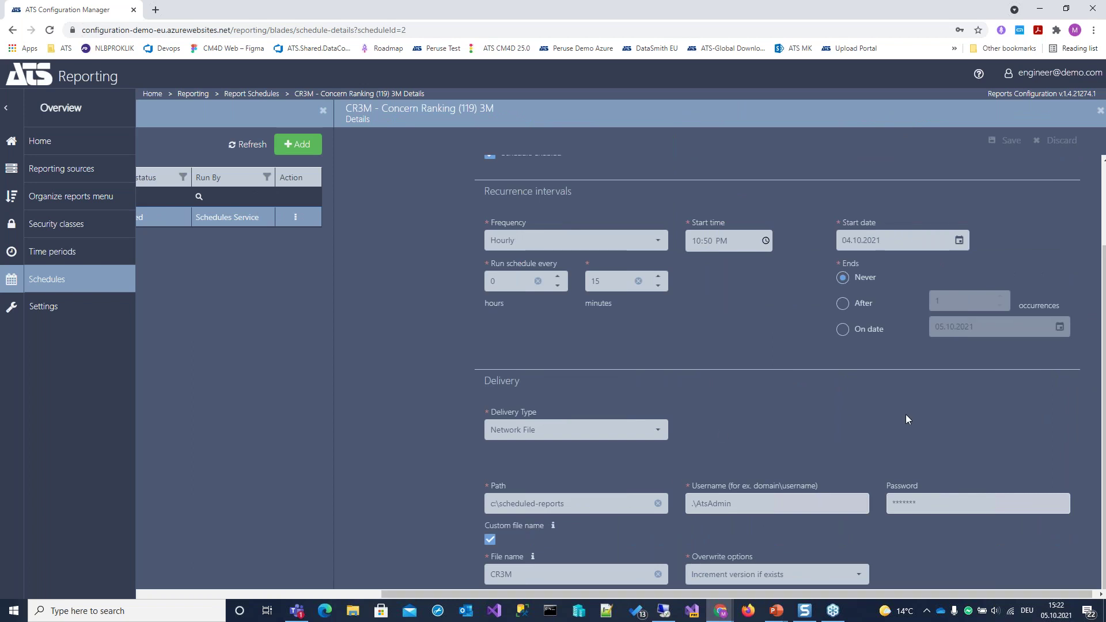
scroll(795, 410, "up", 1)
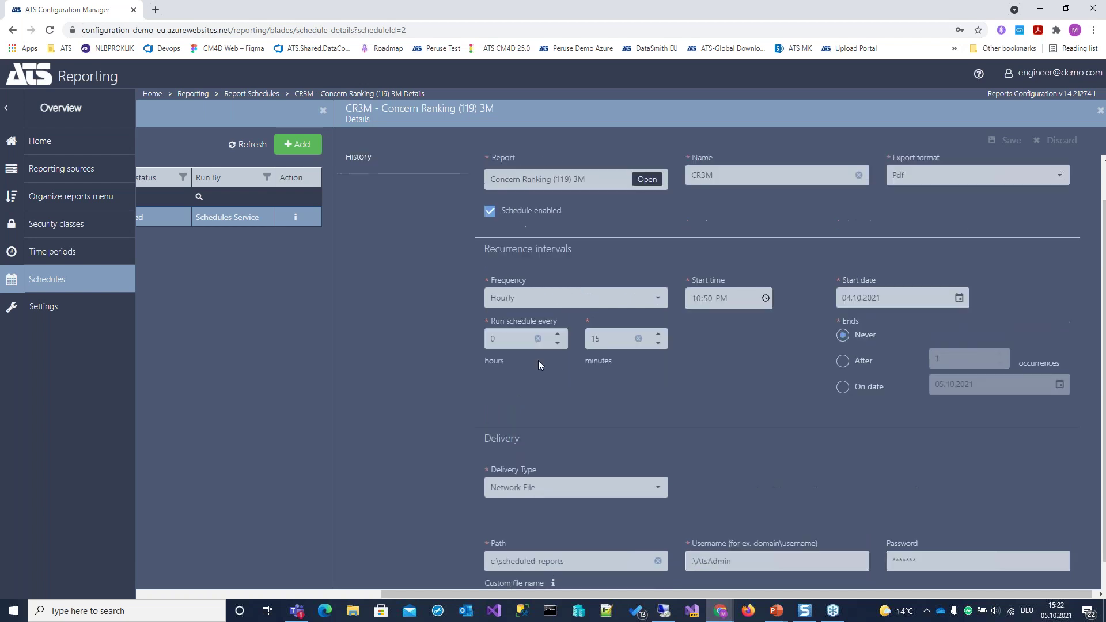
Step: Set the CR3M schedule's frequency to Weekly and look through the available days of the week
left_click(658, 300)
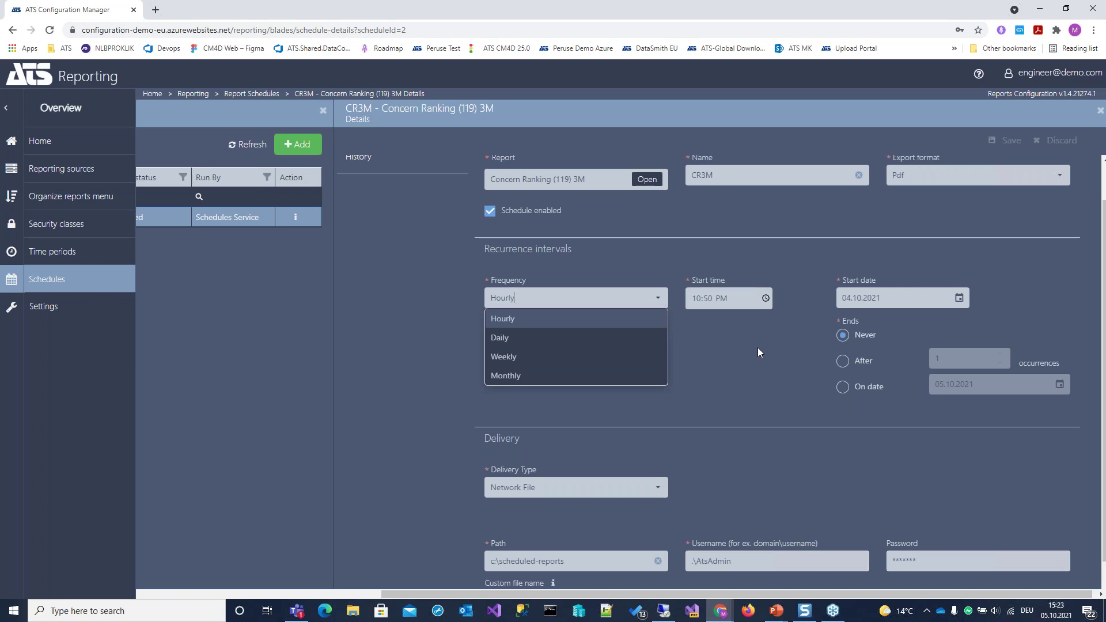
left_click(738, 369)
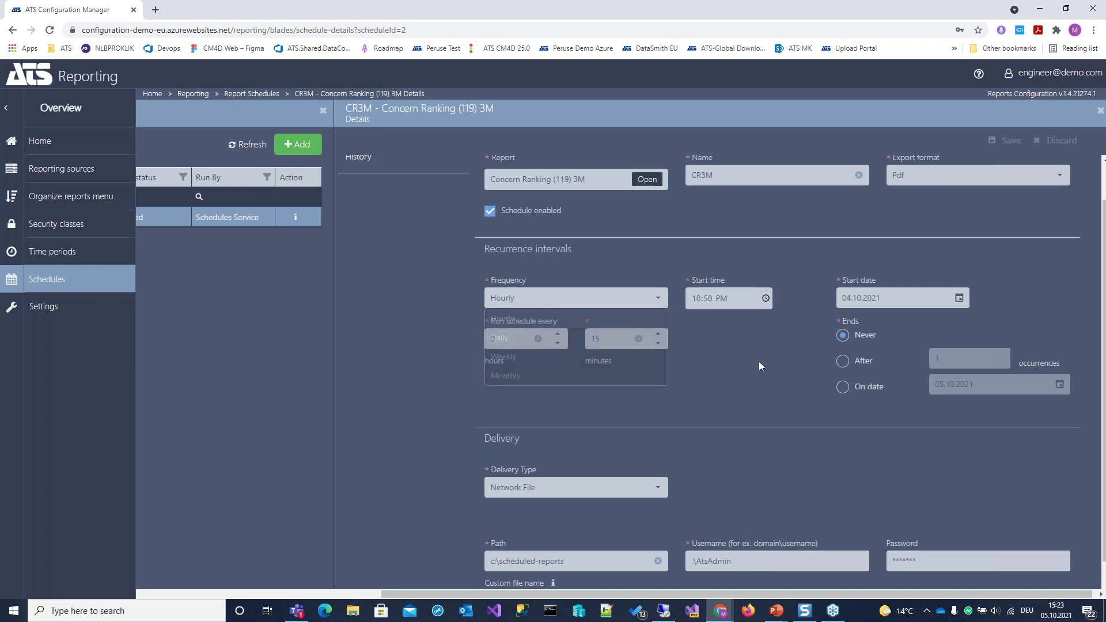
left_click(657, 297)
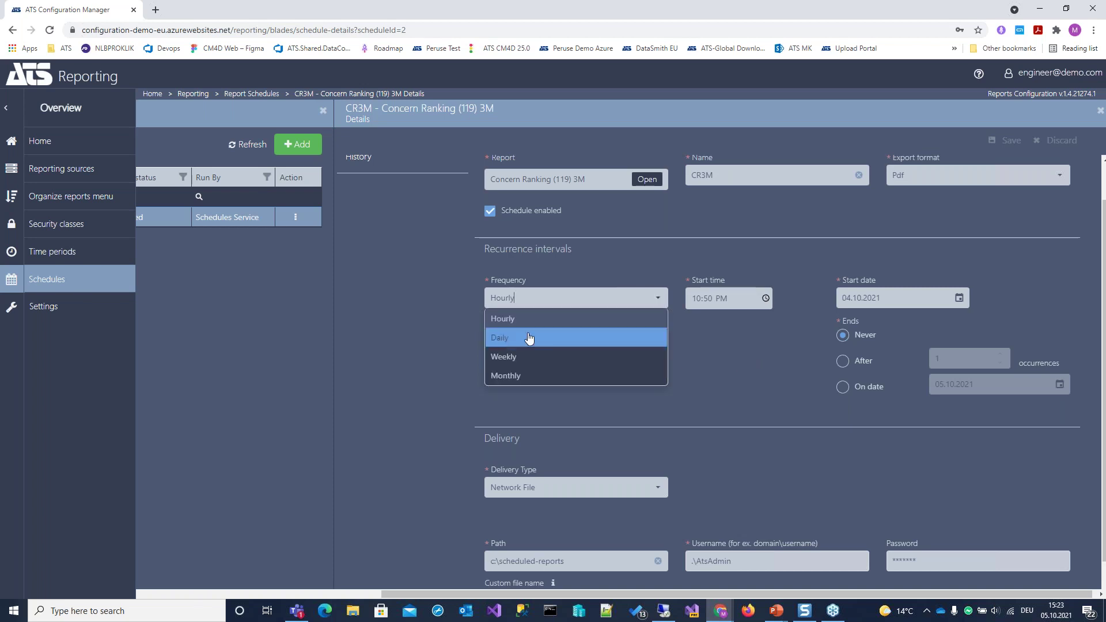
left_click(509, 359)
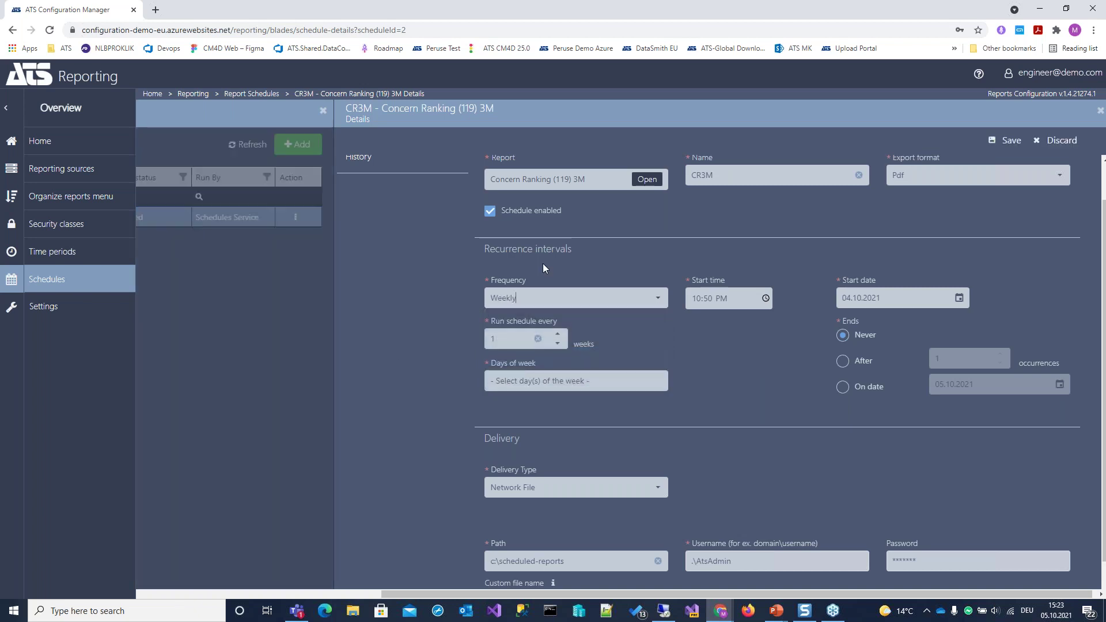
left_click(655, 379)
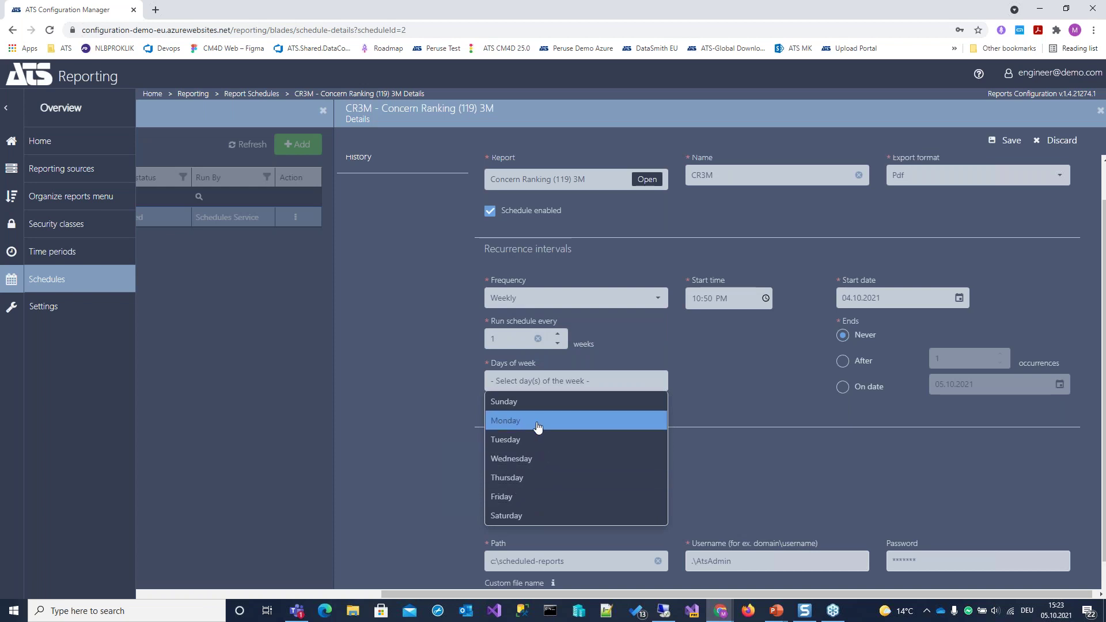
left_click(747, 372)
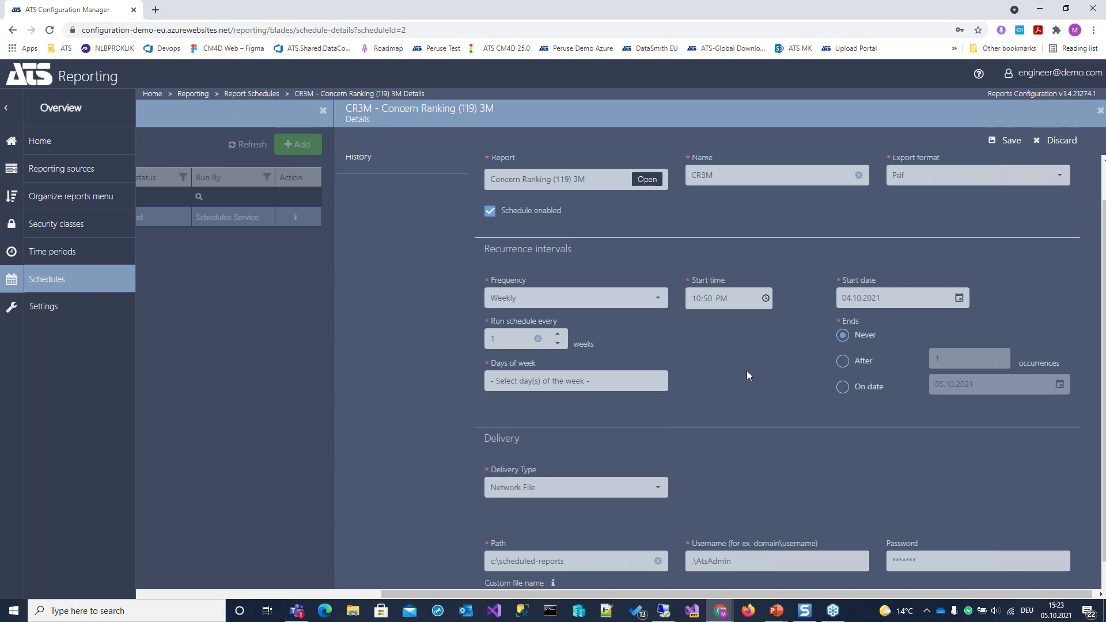
Step: View the schedule's export format choices and return to the Configuration Manager home page without saving the changes
left_click(989, 184)
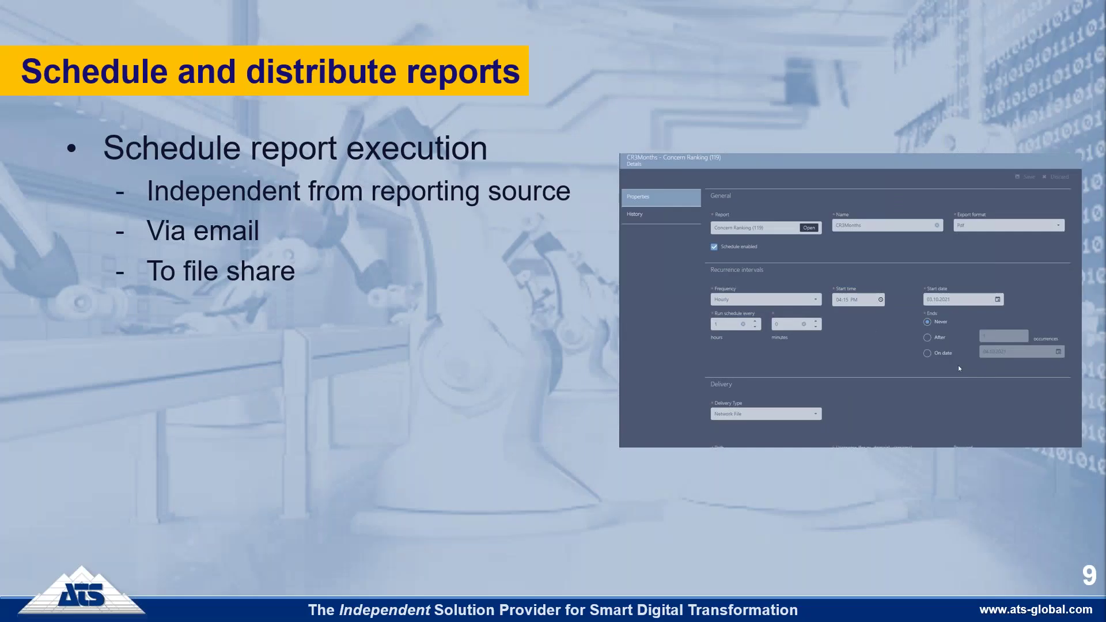
key("Right")
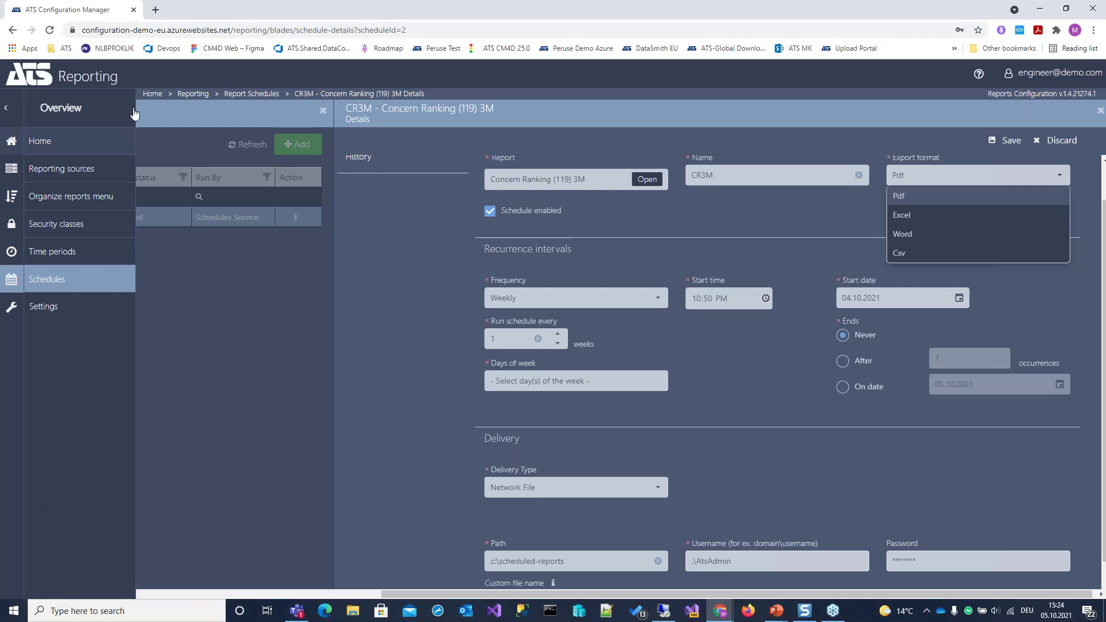
left_click(21, 83)
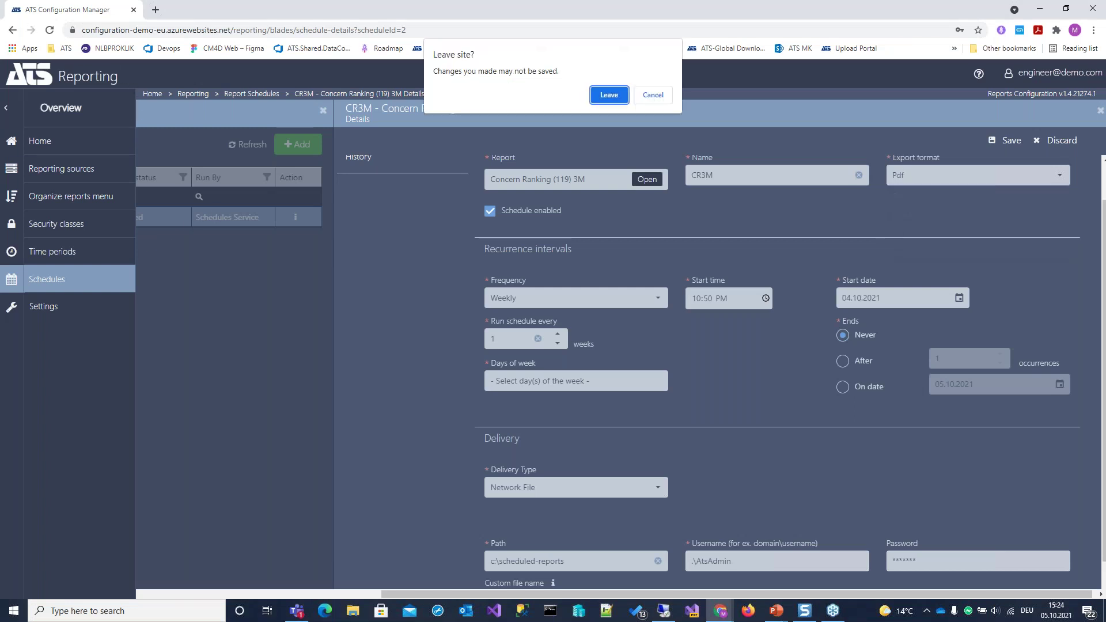
left_click(594, 97)
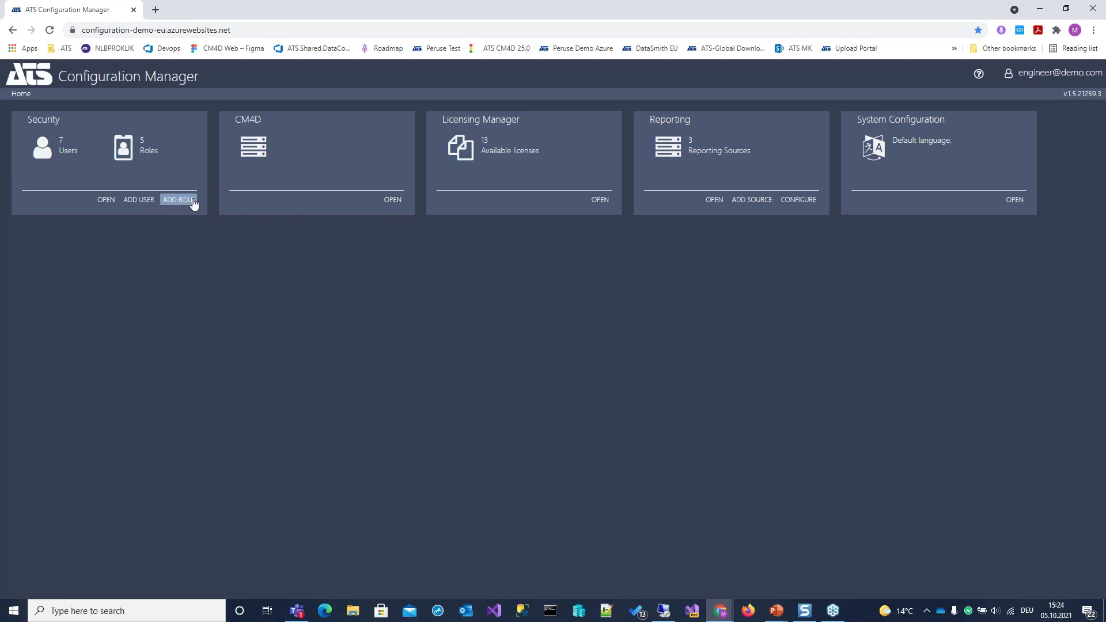
Step: Review the rights defined for the Reporting Portal application in the Security area and open the list of roles
left_click(106, 200)
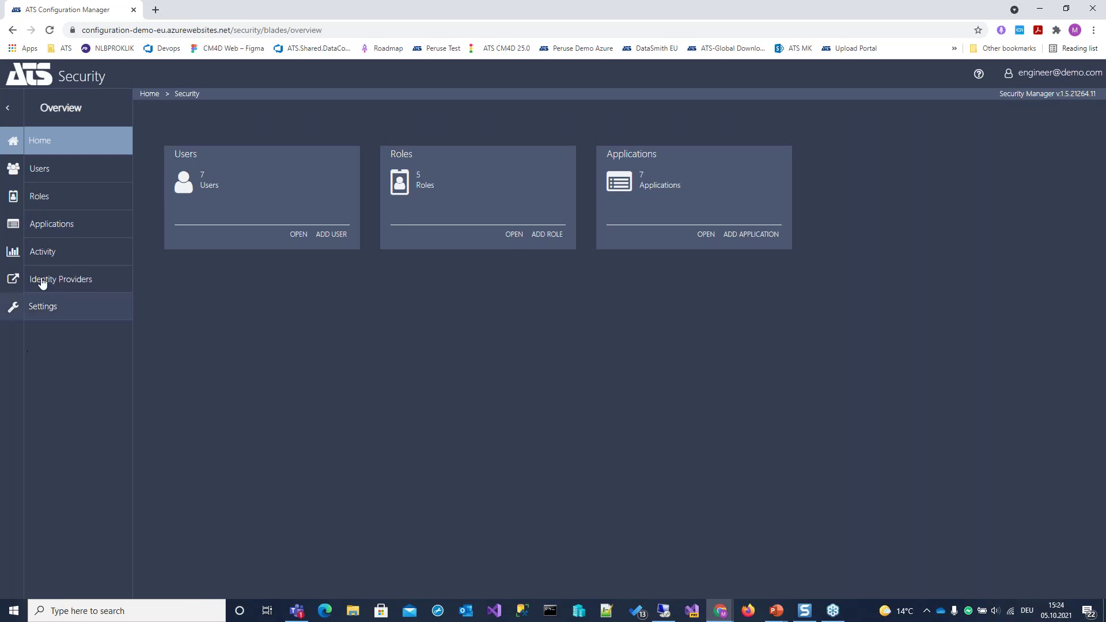
left_click(51, 225)
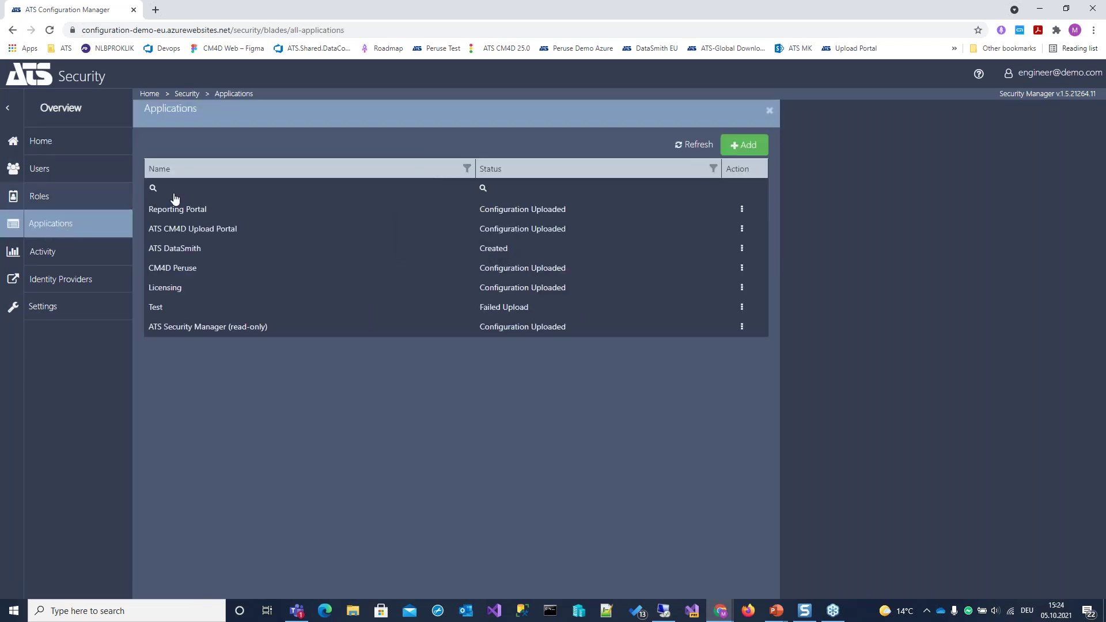
left_click(742, 210)
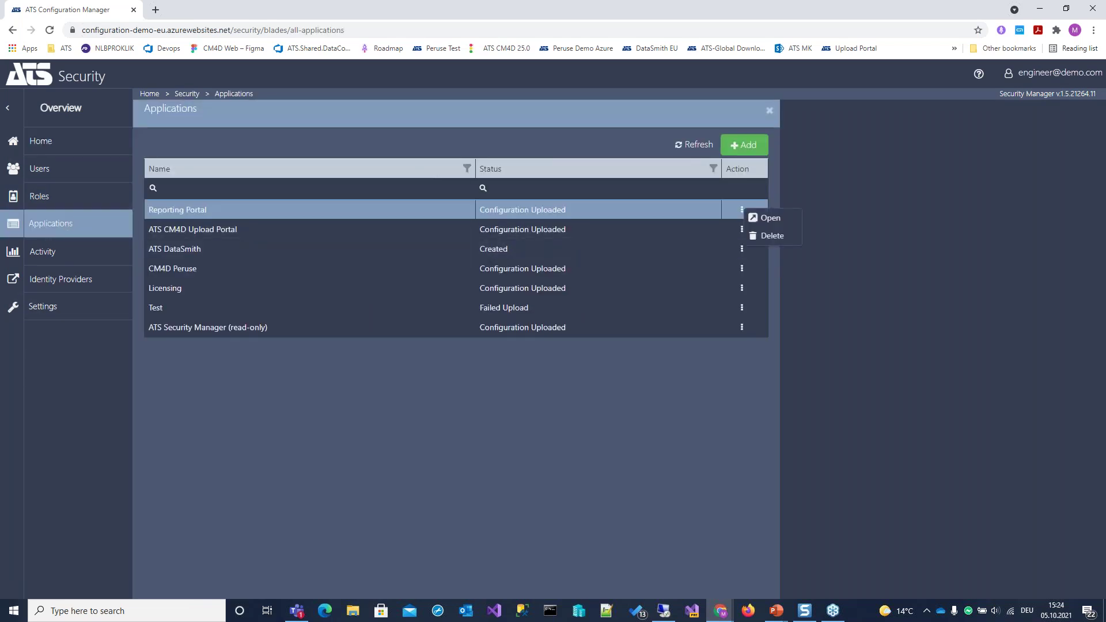
left_click(771, 219)
left_click(667, 199)
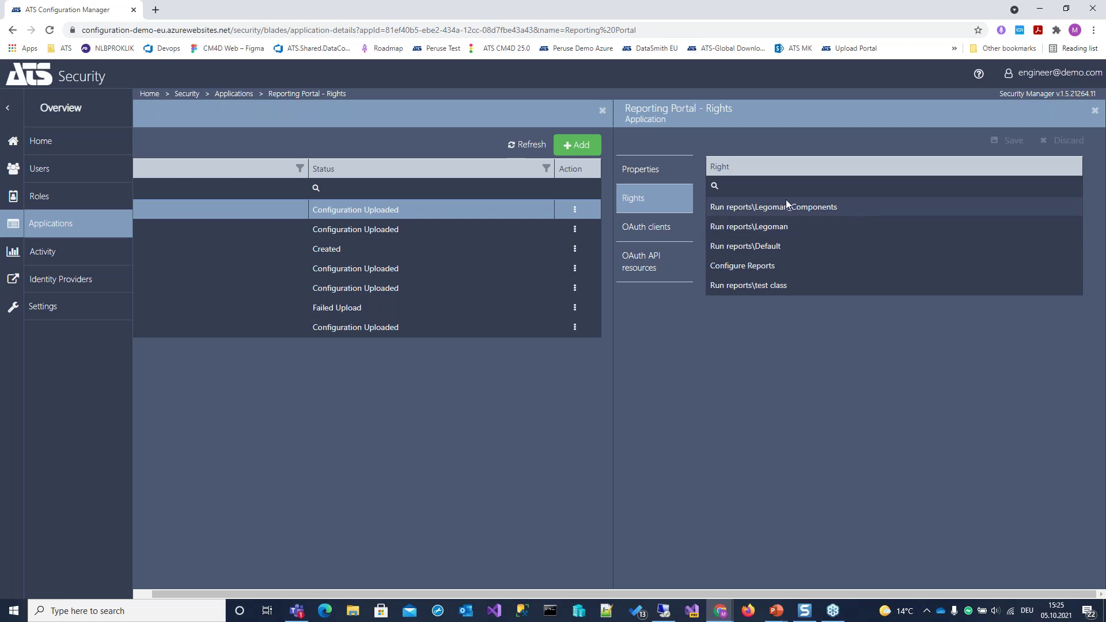
left_click(143, 594)
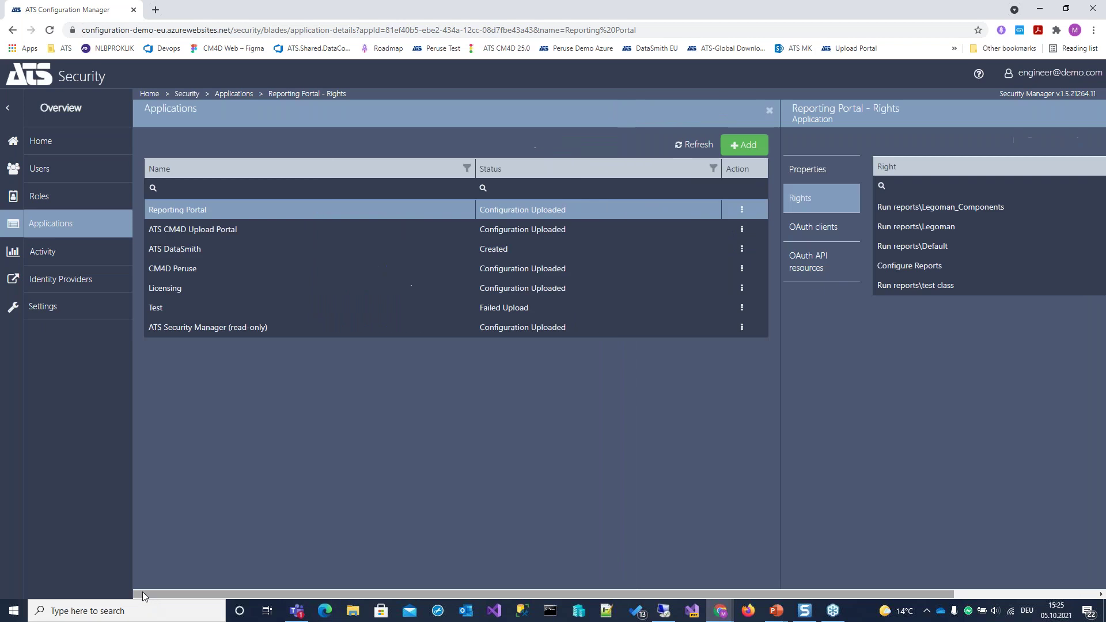
left_click(63, 197)
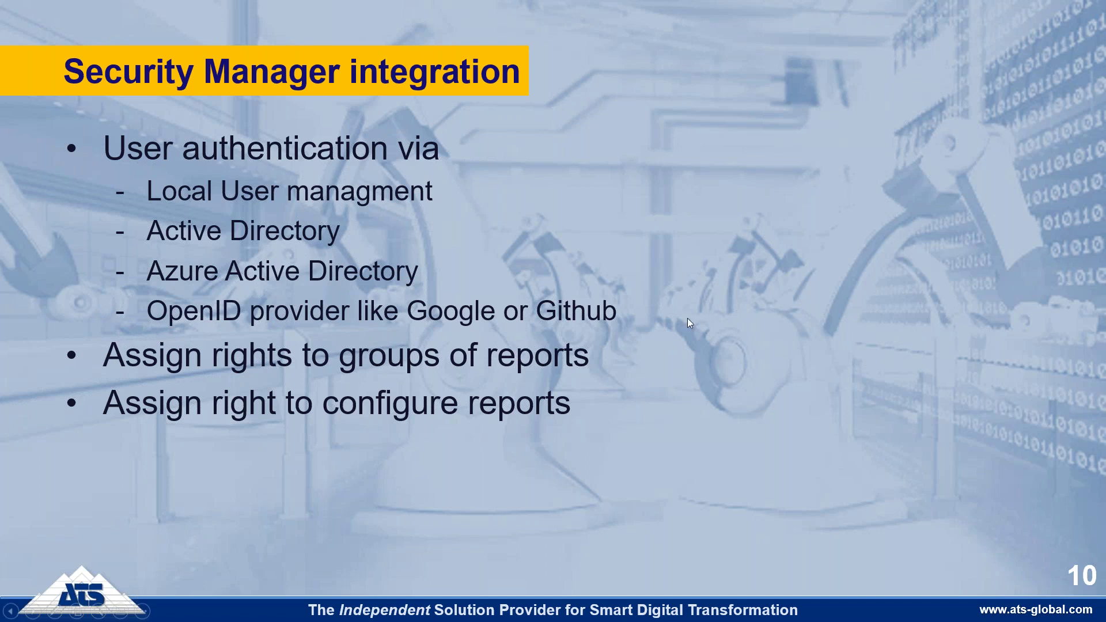
left_click(776, 299)
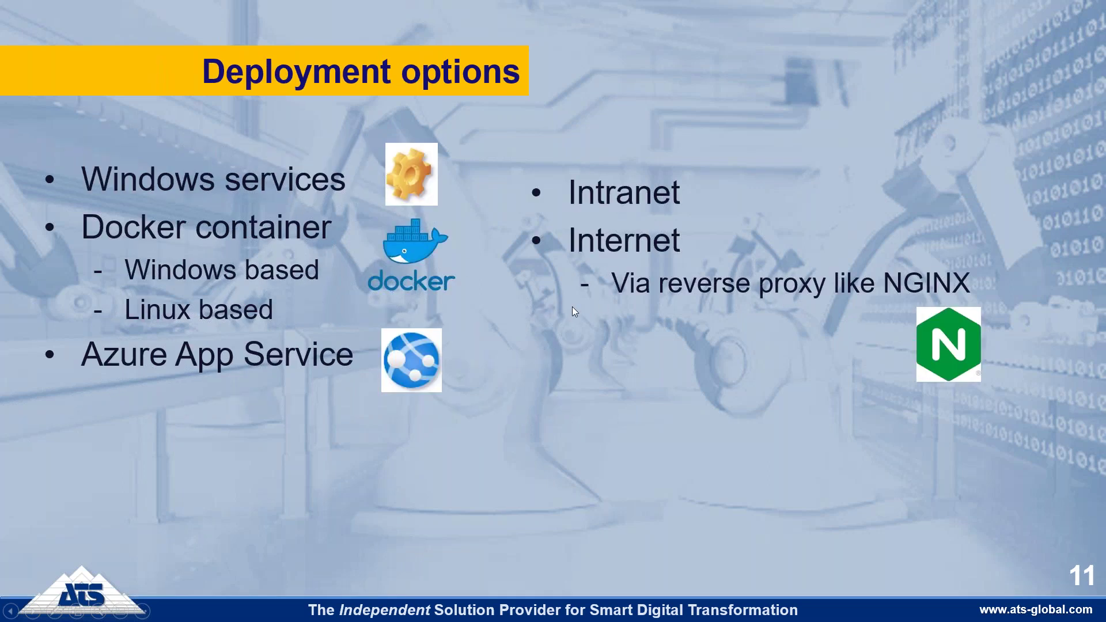